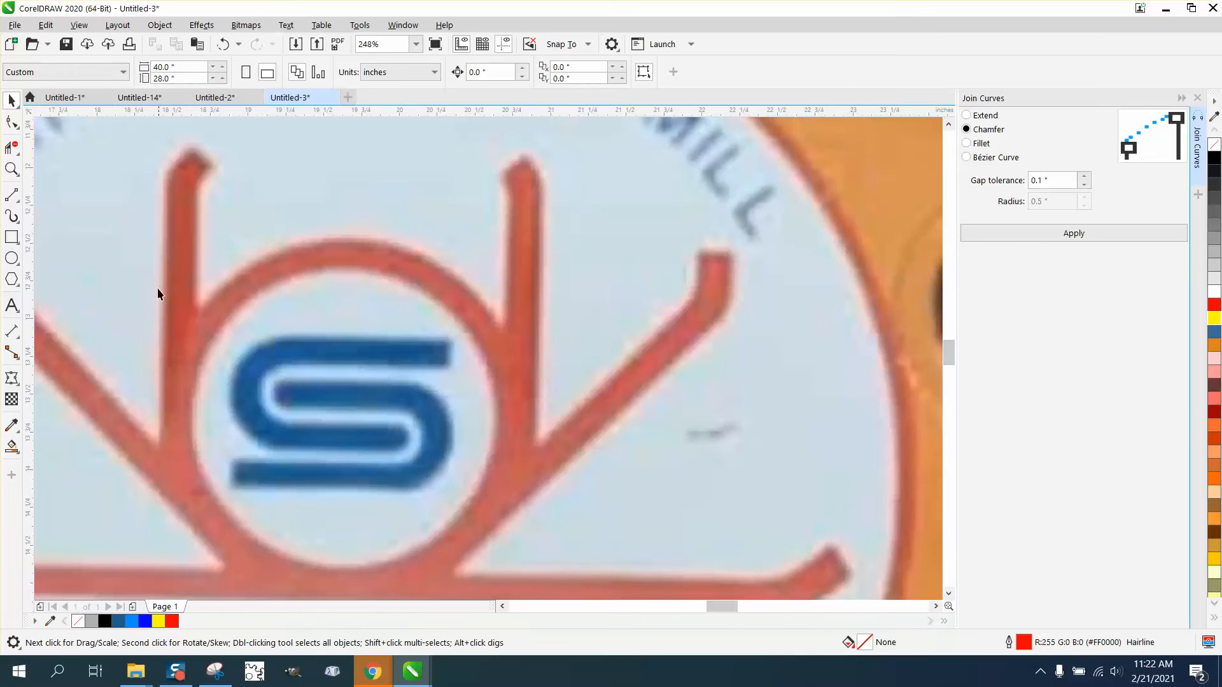
Step: Draw a circle about 2.1 inches in diameter over the central ring and give it a yellow outline
left_click(12, 258)
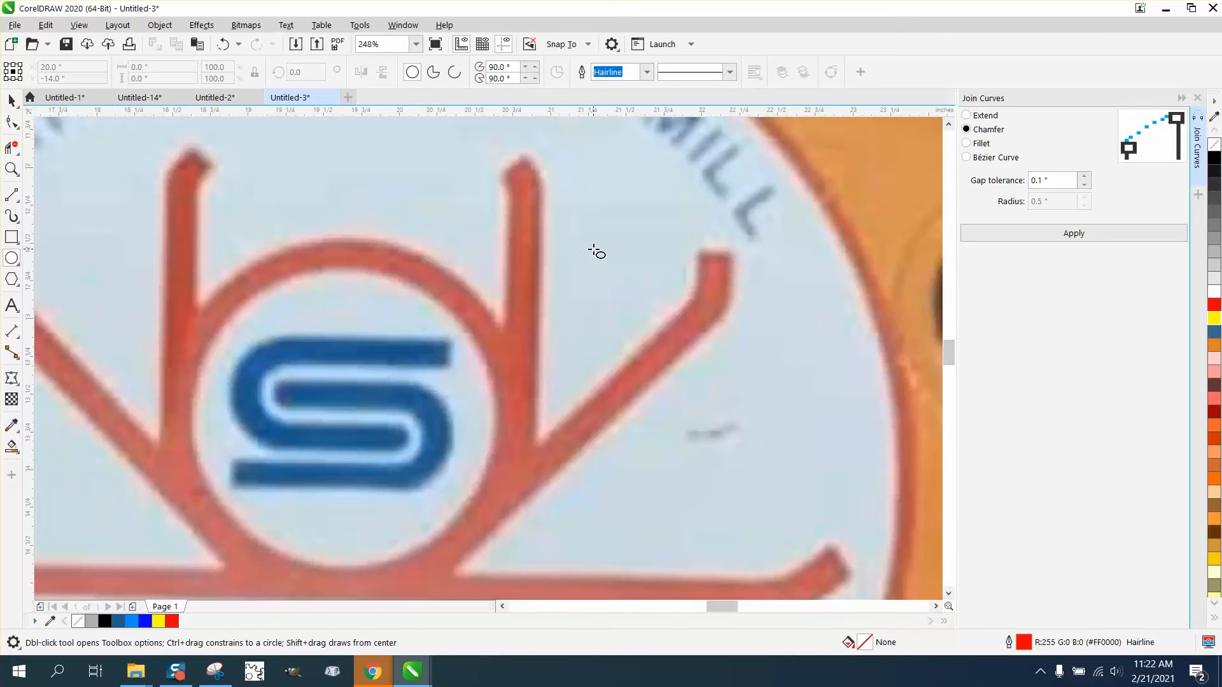
left_click_drag(594, 251, 272, 570)
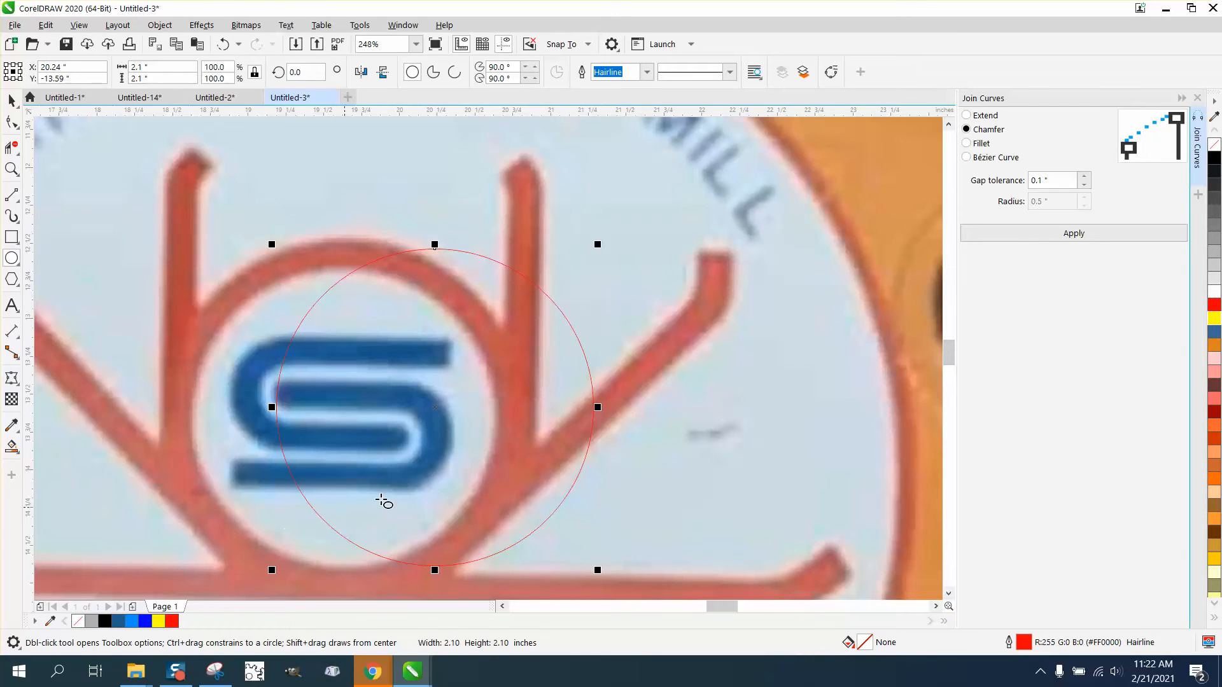
right_click(1214, 318)
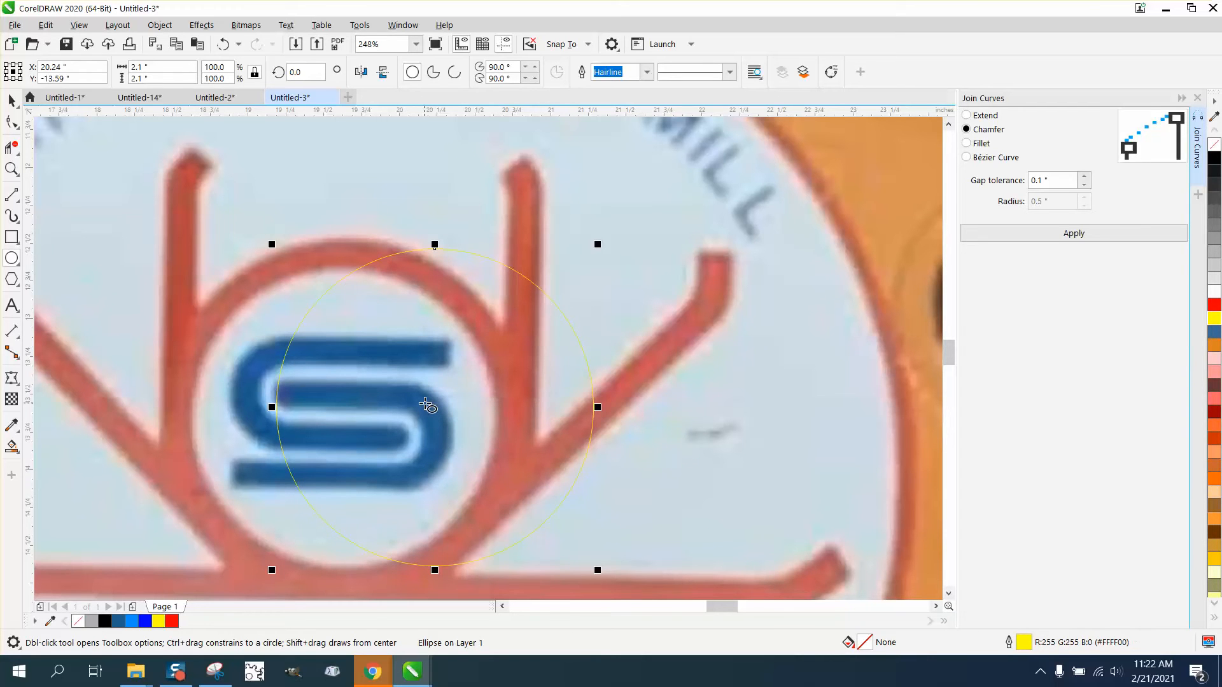
Step: Fit the circle to the ring's inner edge at about 1.95 inches and add a concentric copy about 2.37 inches wide on its outer edge
left_click_drag(428, 403, 332, 407)
key("Delete")
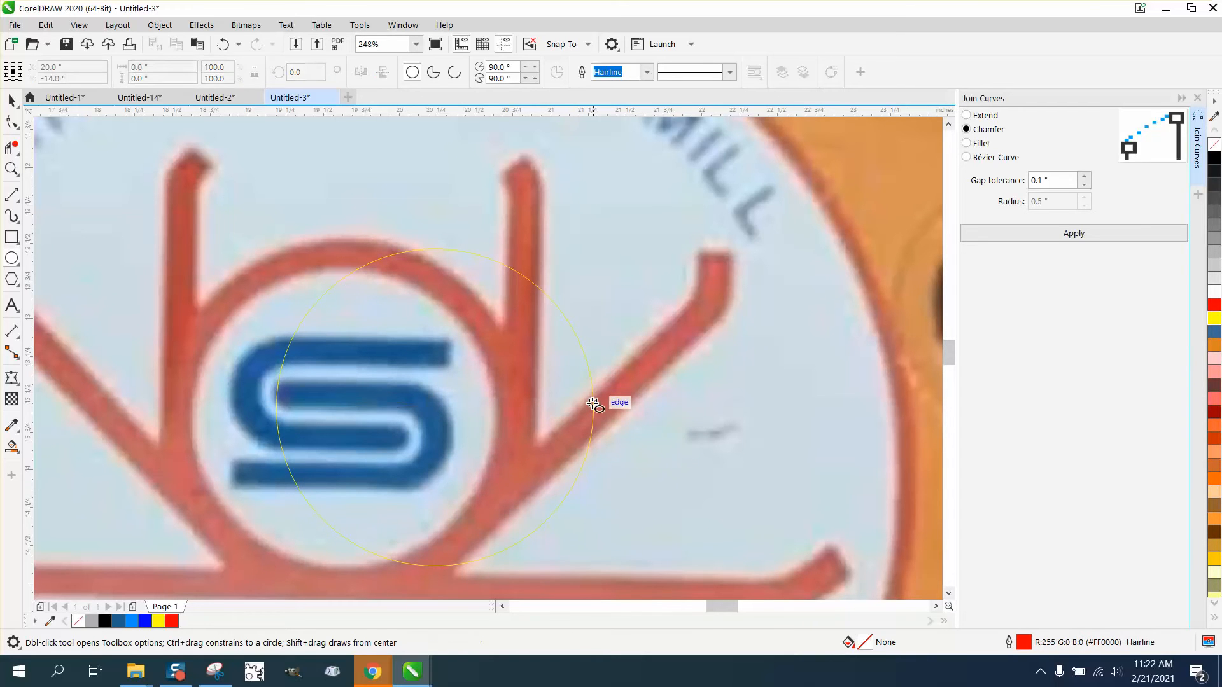
left_click(11, 100)
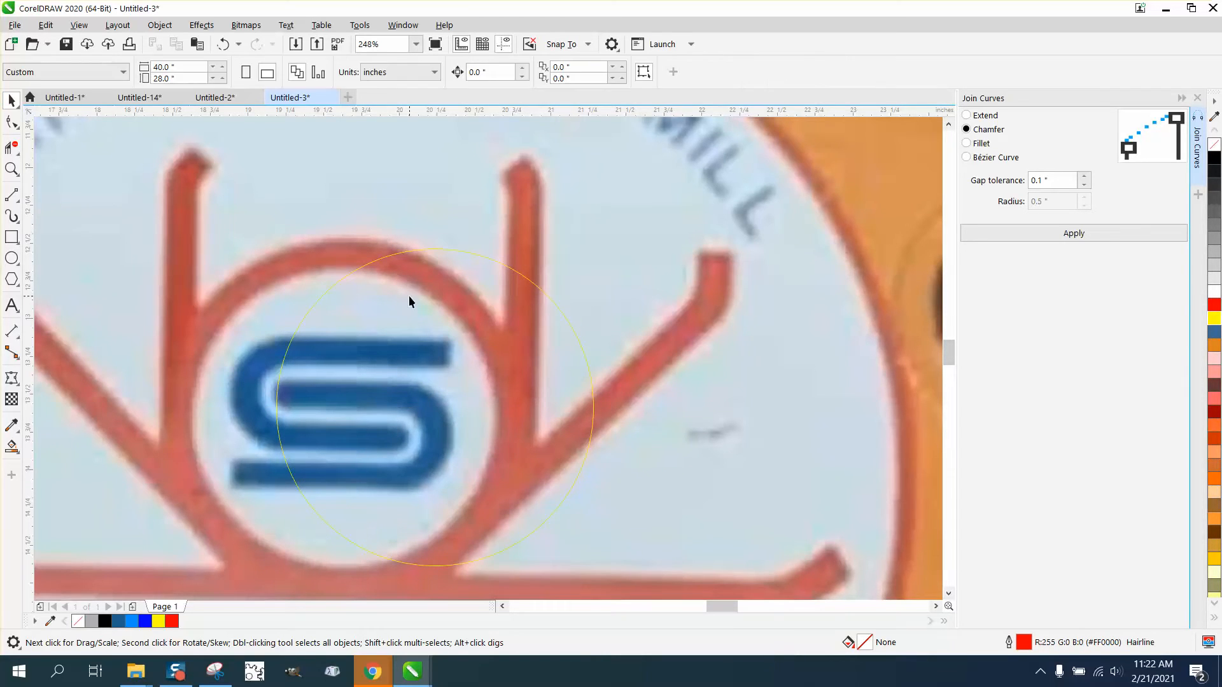
left_click(467, 310)
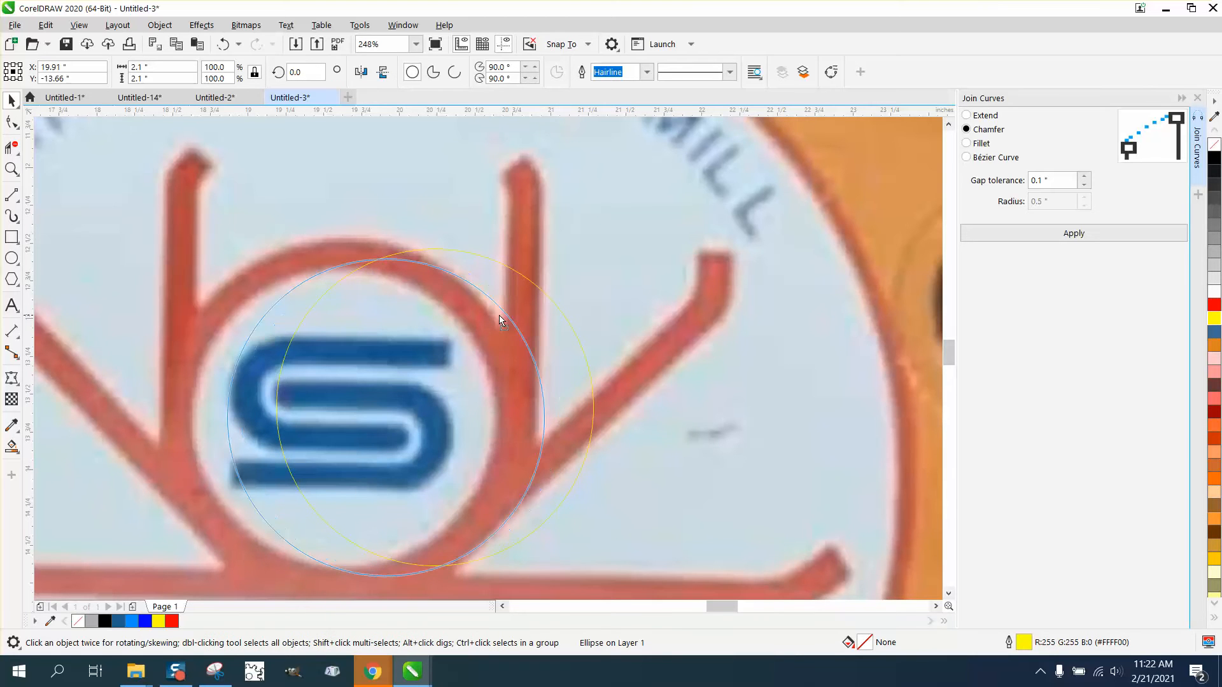
left_click_drag(467, 311, 462, 316)
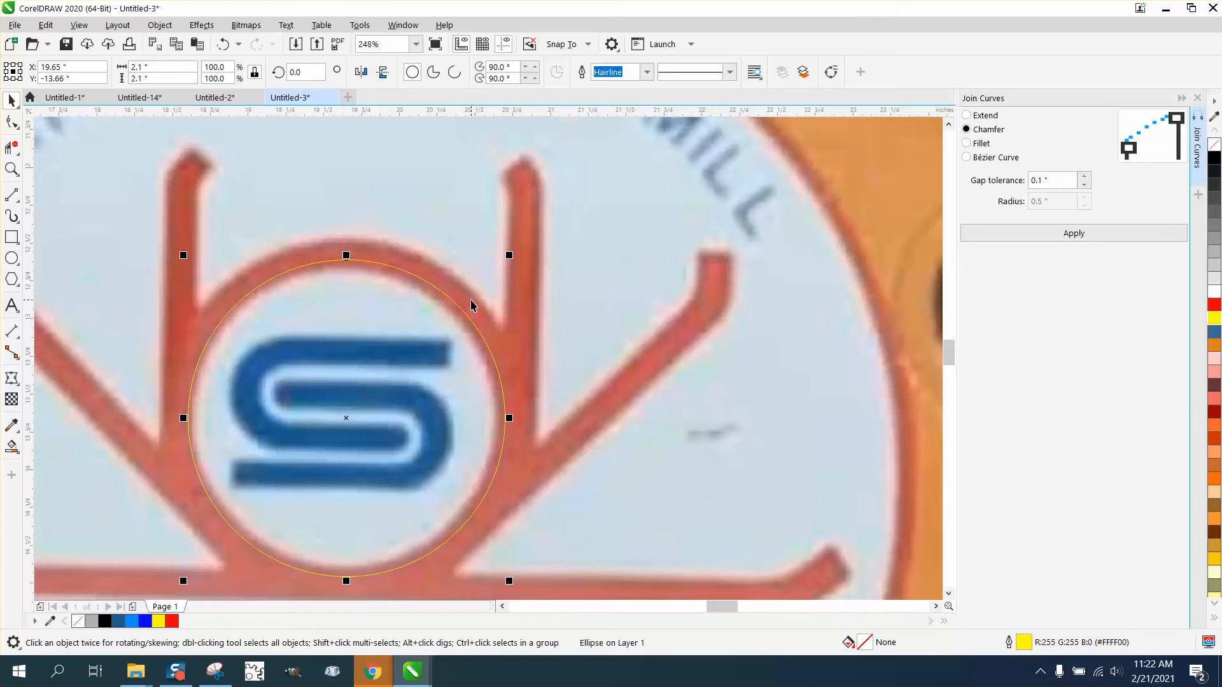
left_click_drag(508, 255, 500, 267)
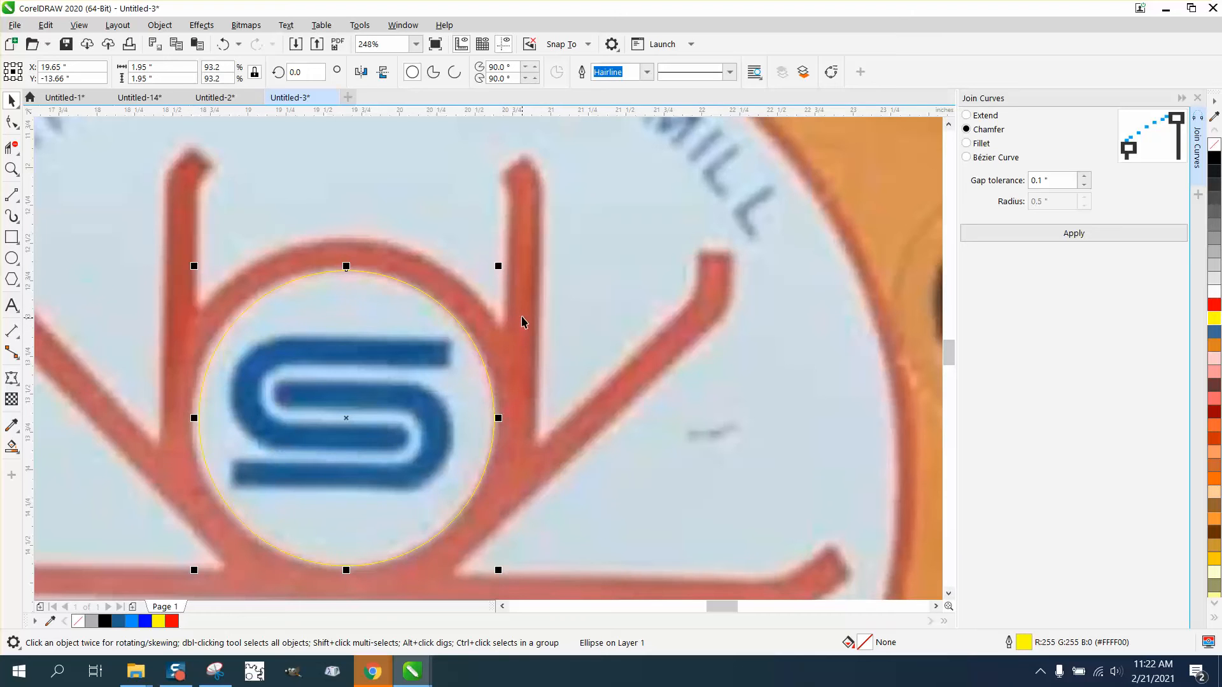
left_click_drag(498, 265, 549, 234)
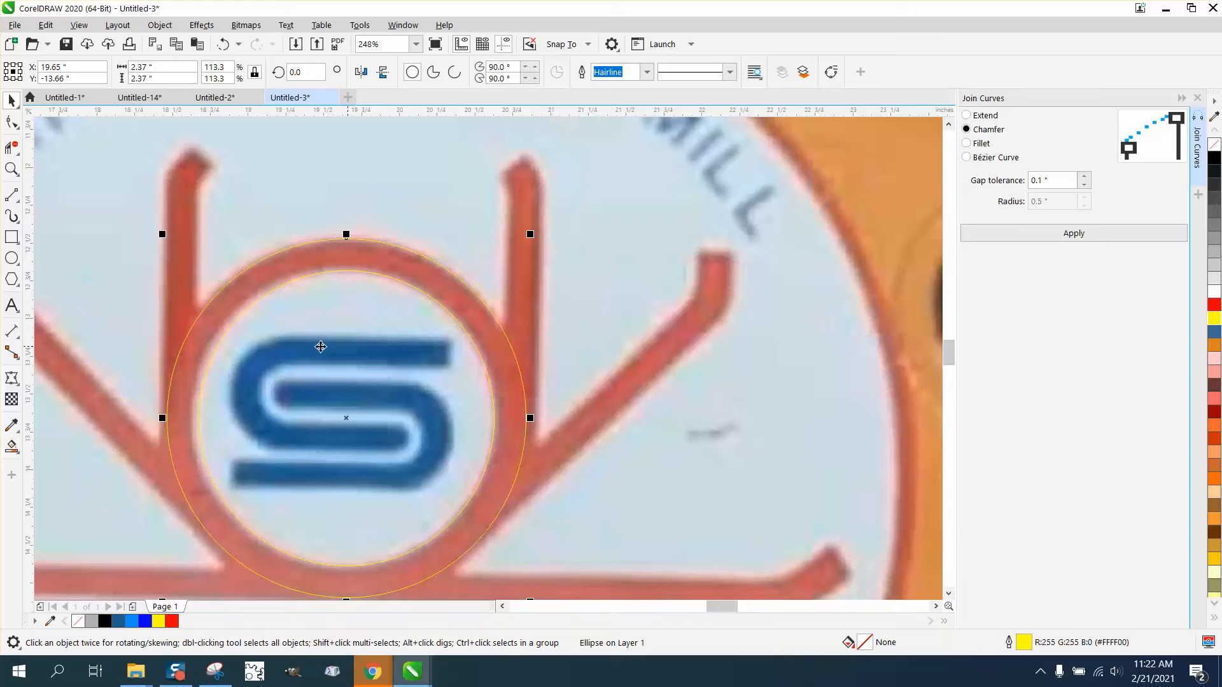
Step: Draw a two-segment line about 1.34 inches tall along the centre of the left upright arm, following its bent tip
left_click(18, 204)
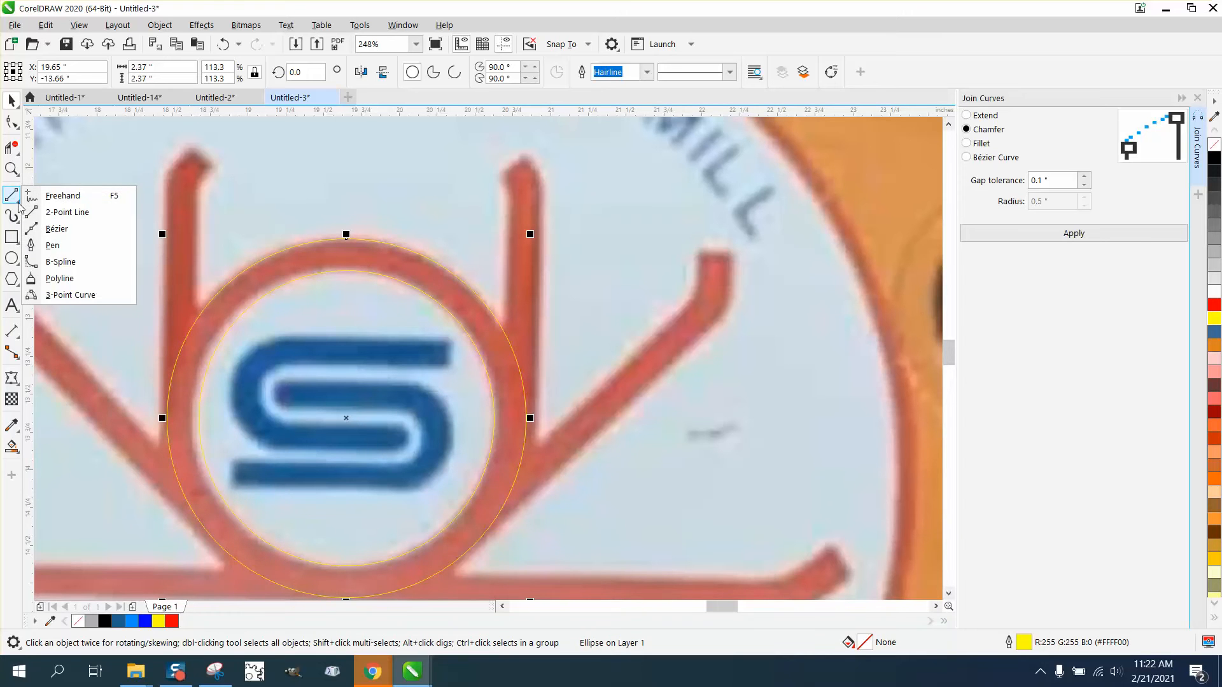
left_click(69, 212)
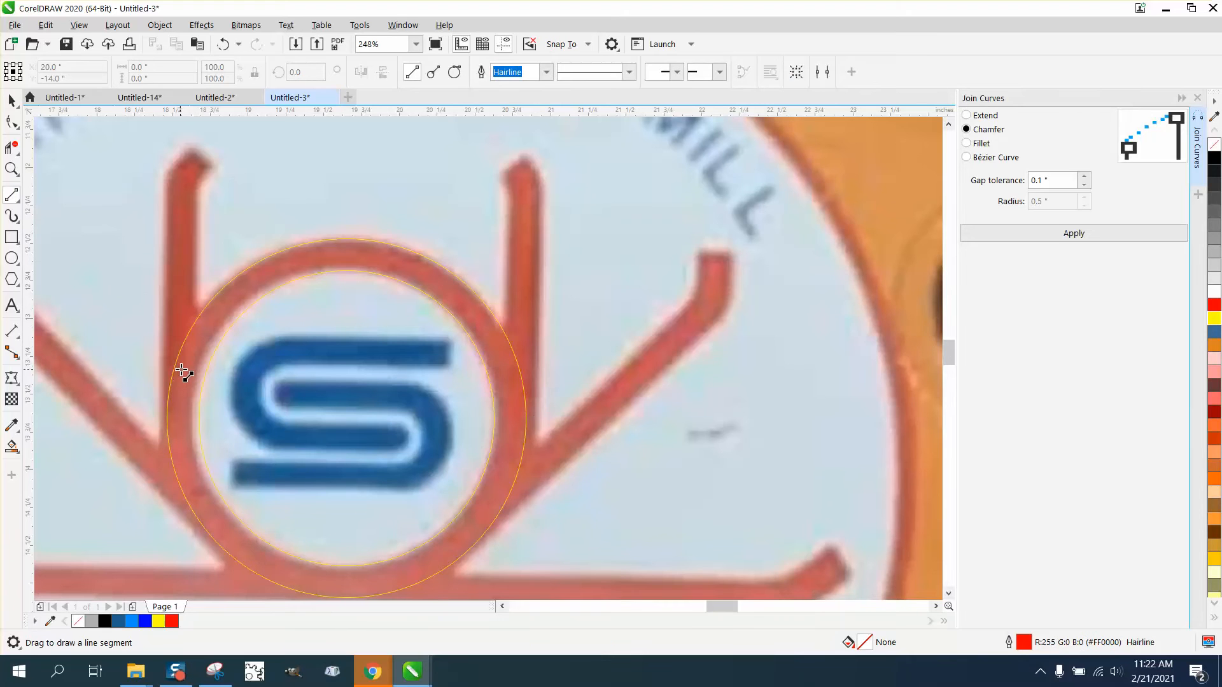
left_click_drag(179, 368, 199, 166)
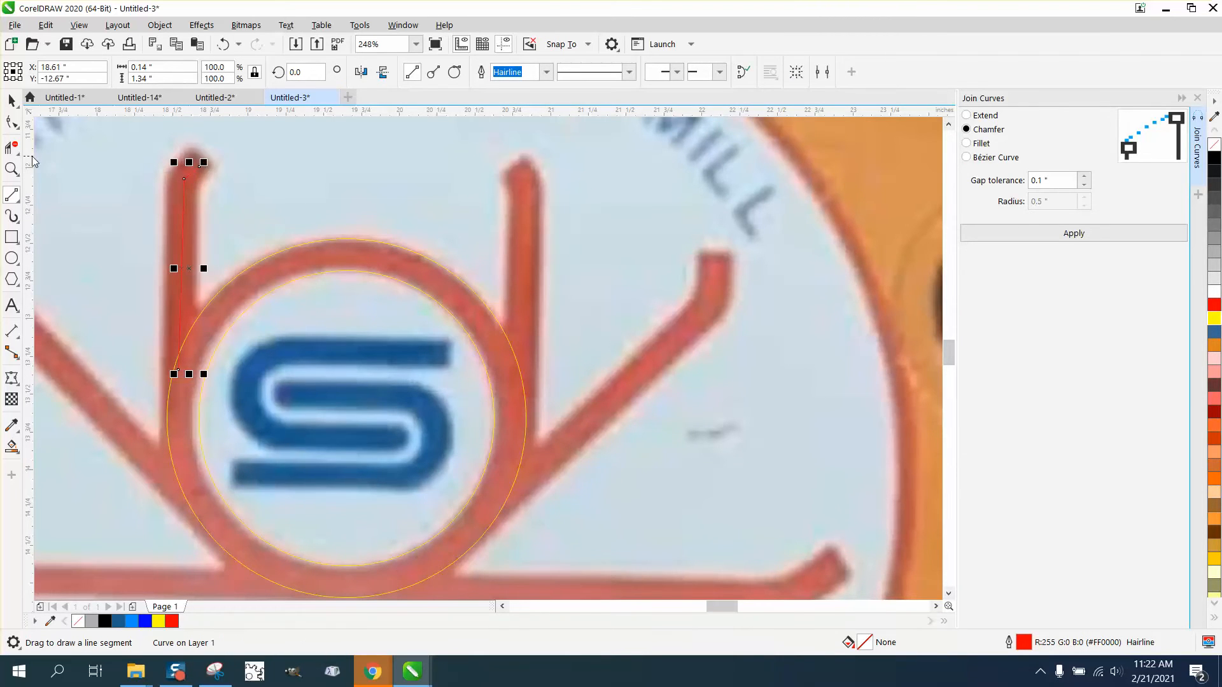
Step: Reposition the top end node of the line so its short segment follows the bent tip of the left upright arm
left_click(13, 168)
left_click(56, 170)
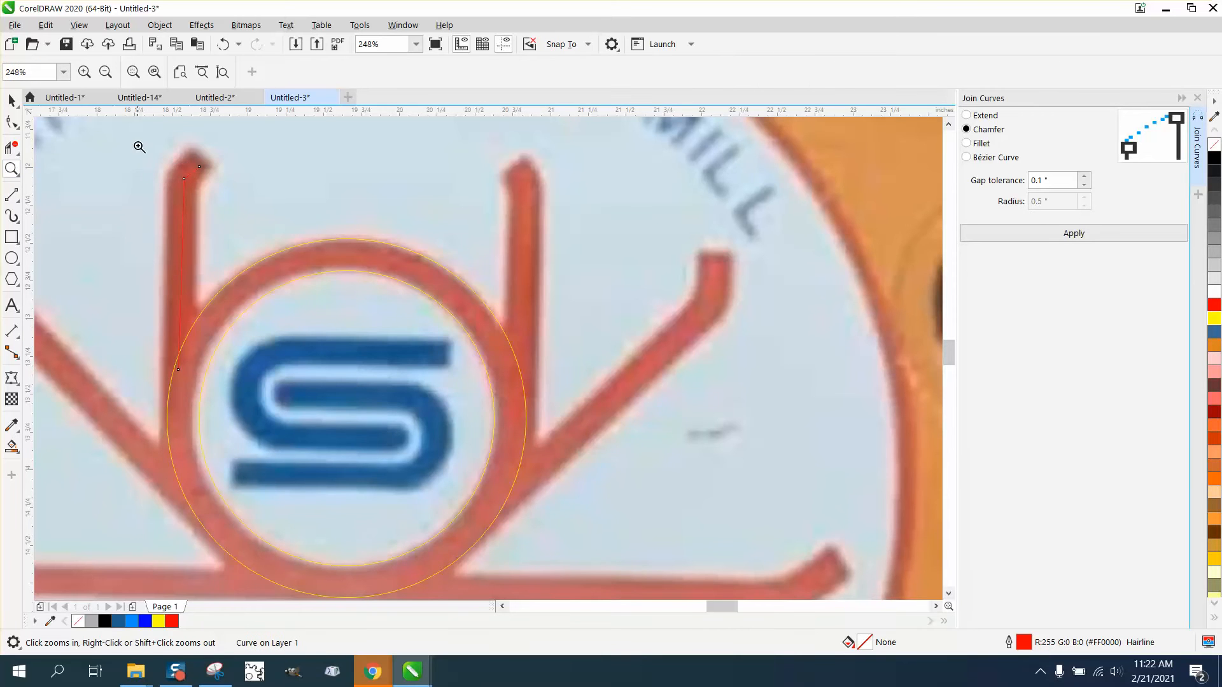
left_click_drag(136, 146, 270, 218)
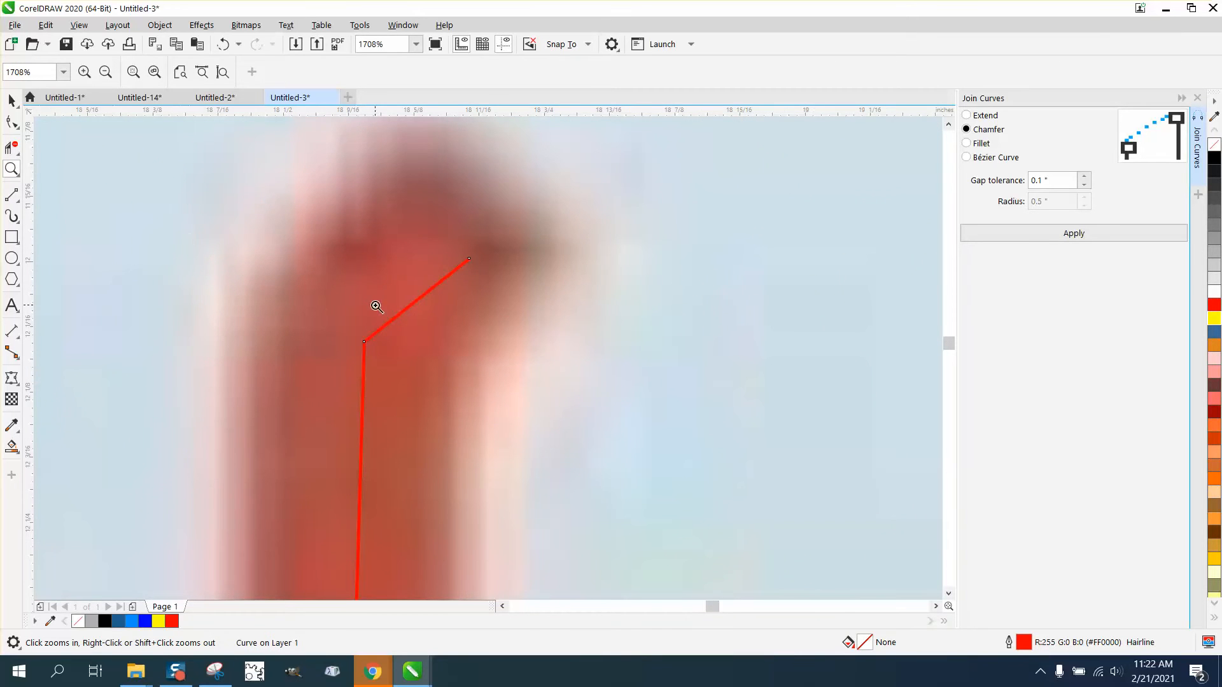
left_click(12, 122)
left_click_drag(468, 260, 404, 249)
scroll(348, 269, "down", 2)
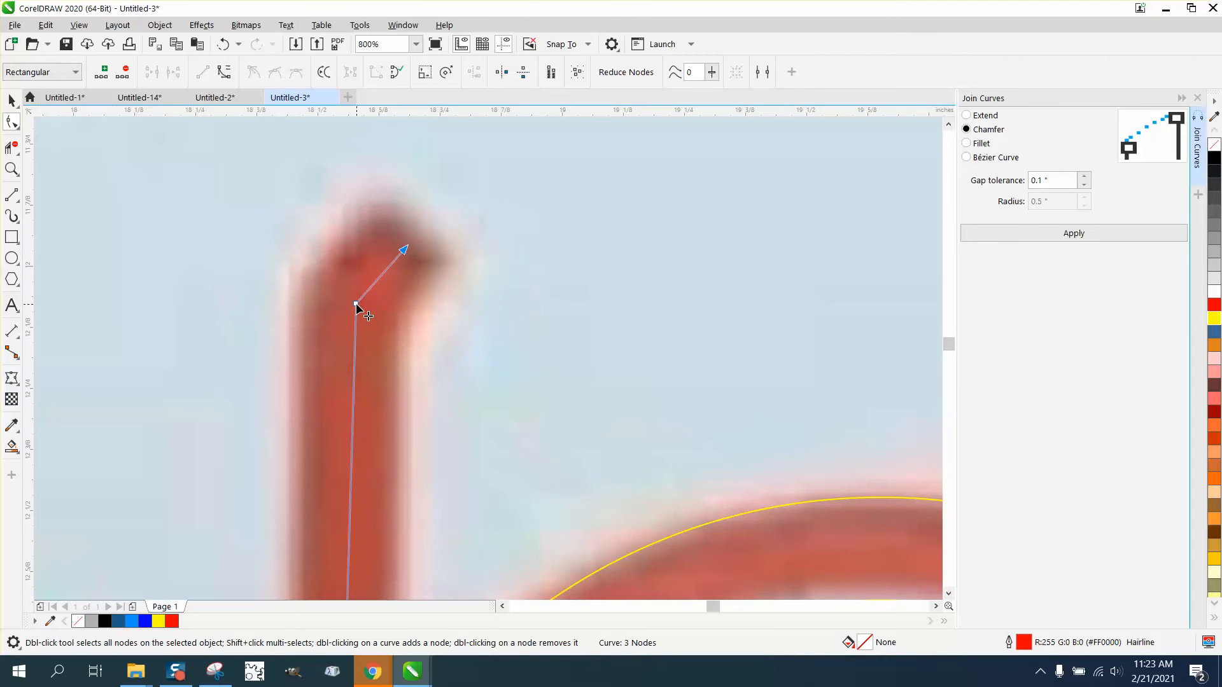
scroll(379, 312, "down", 1)
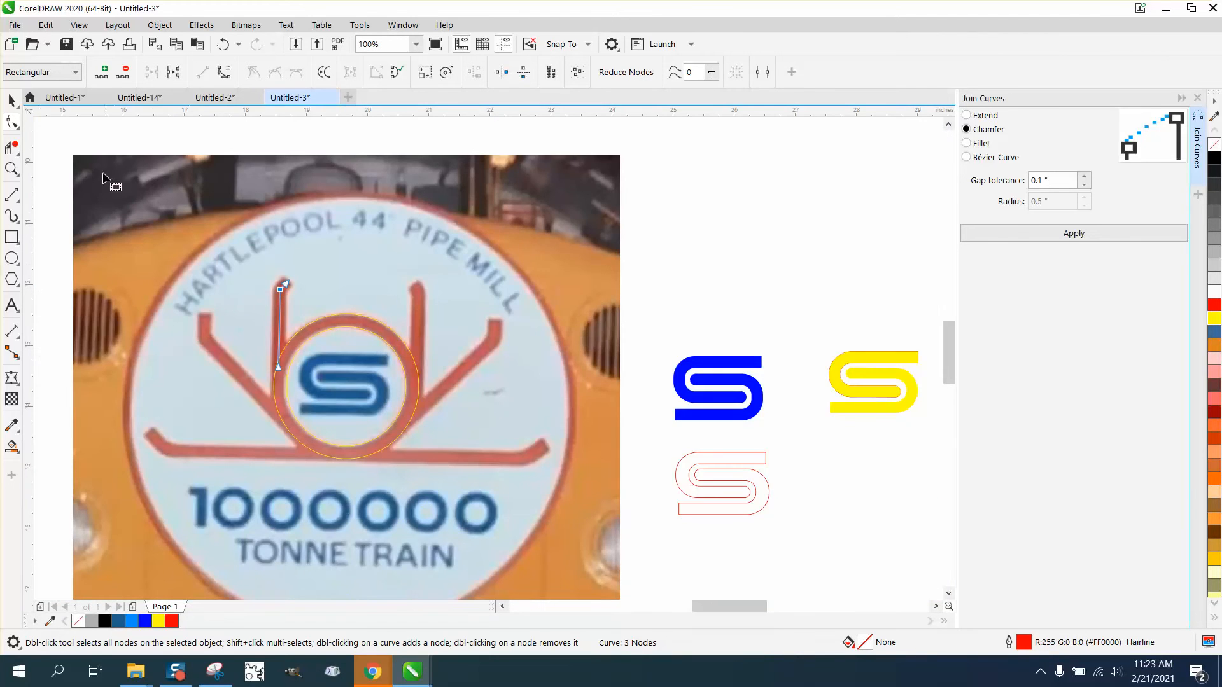
Step: Set the arm line's outline width to 13 points and compare its thickness with the arm in the photo
left_click(11, 101)
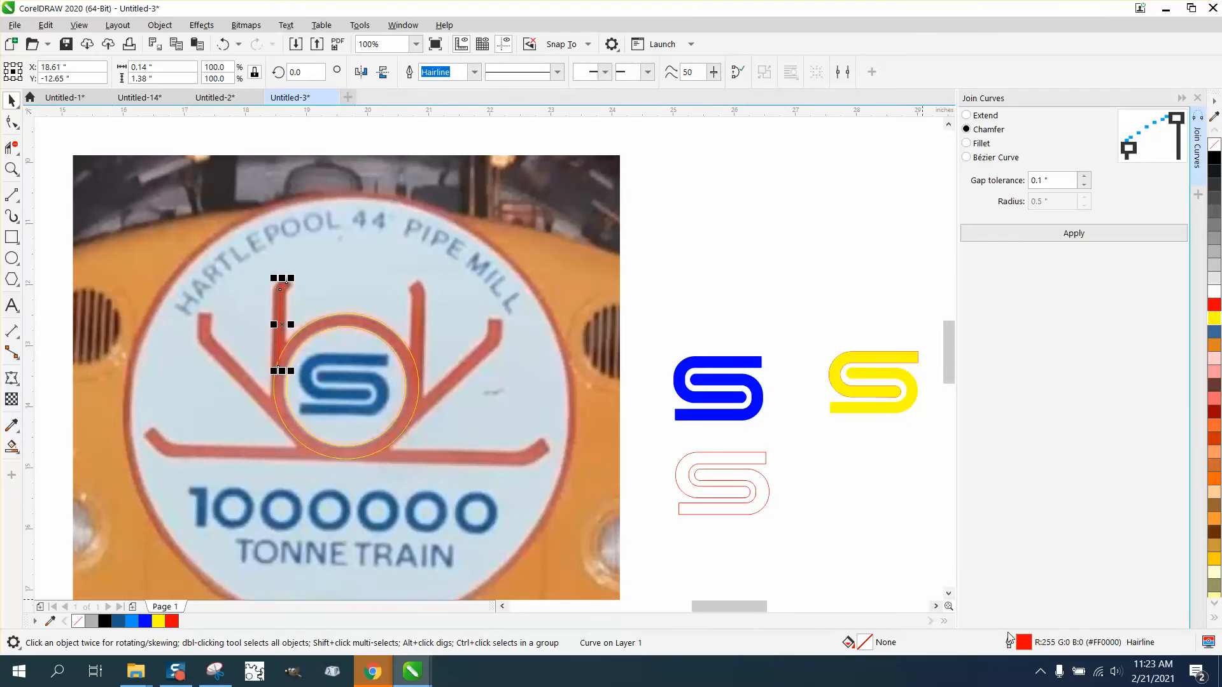
double_click(1024, 643)
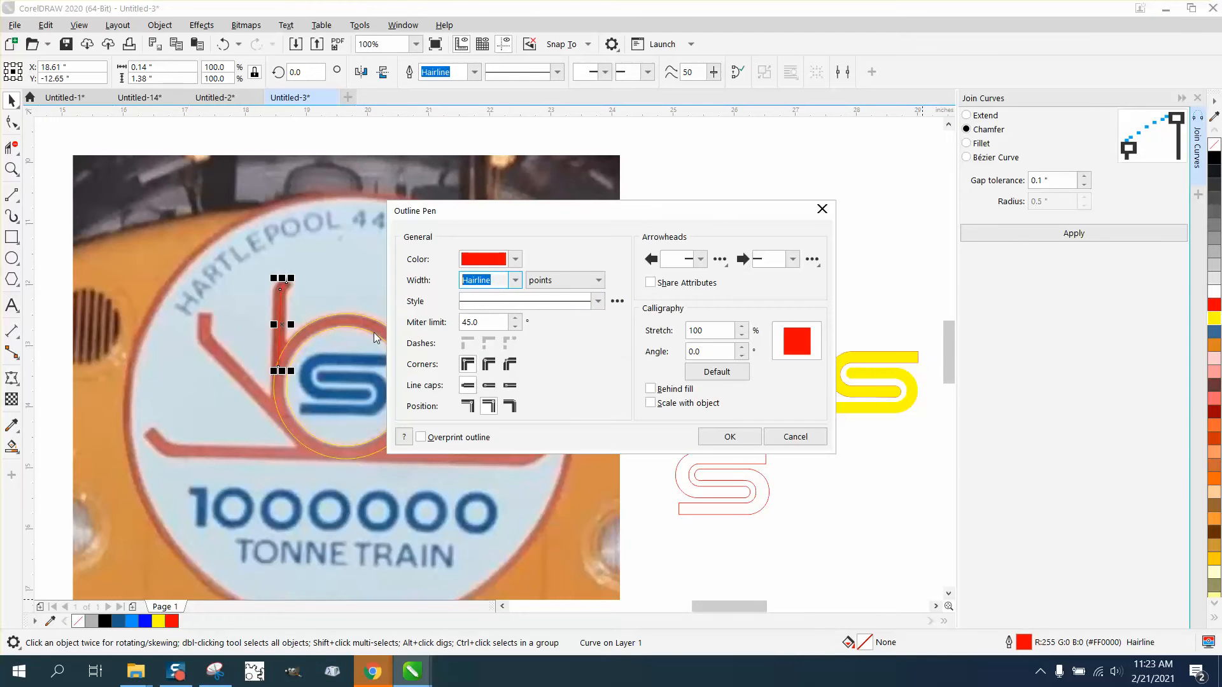
type("13")
key("Return")
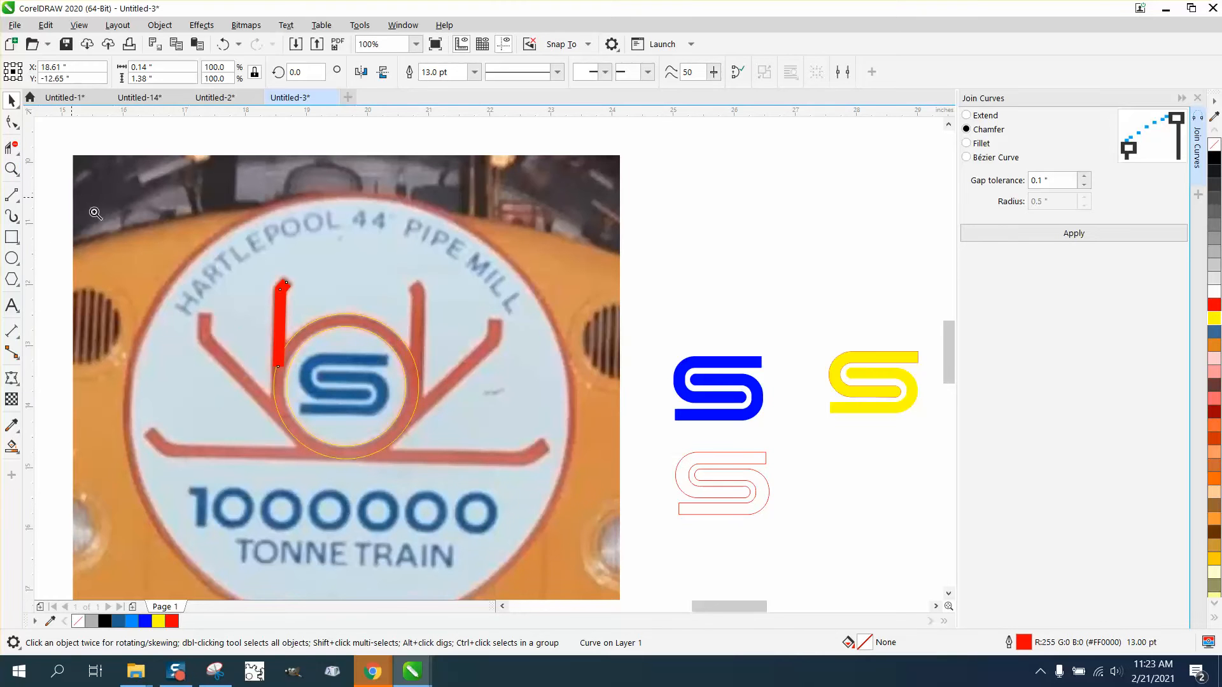
left_click(11, 169)
left_click(305, 330)
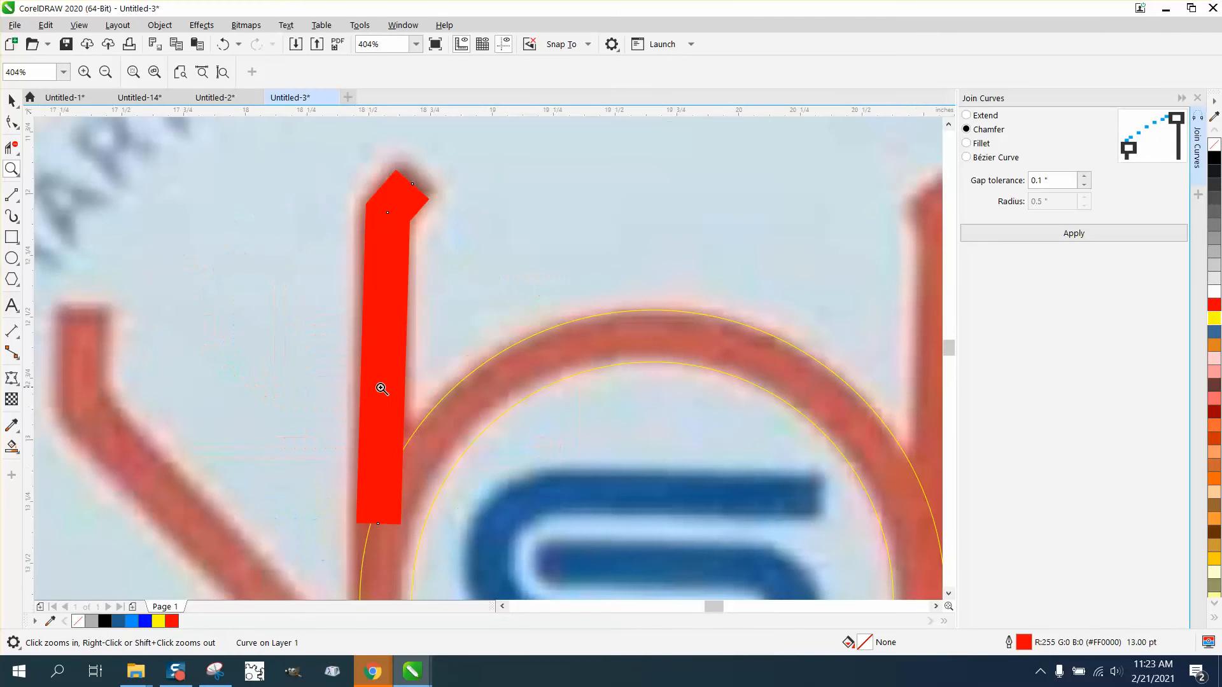
right_click(298, 360)
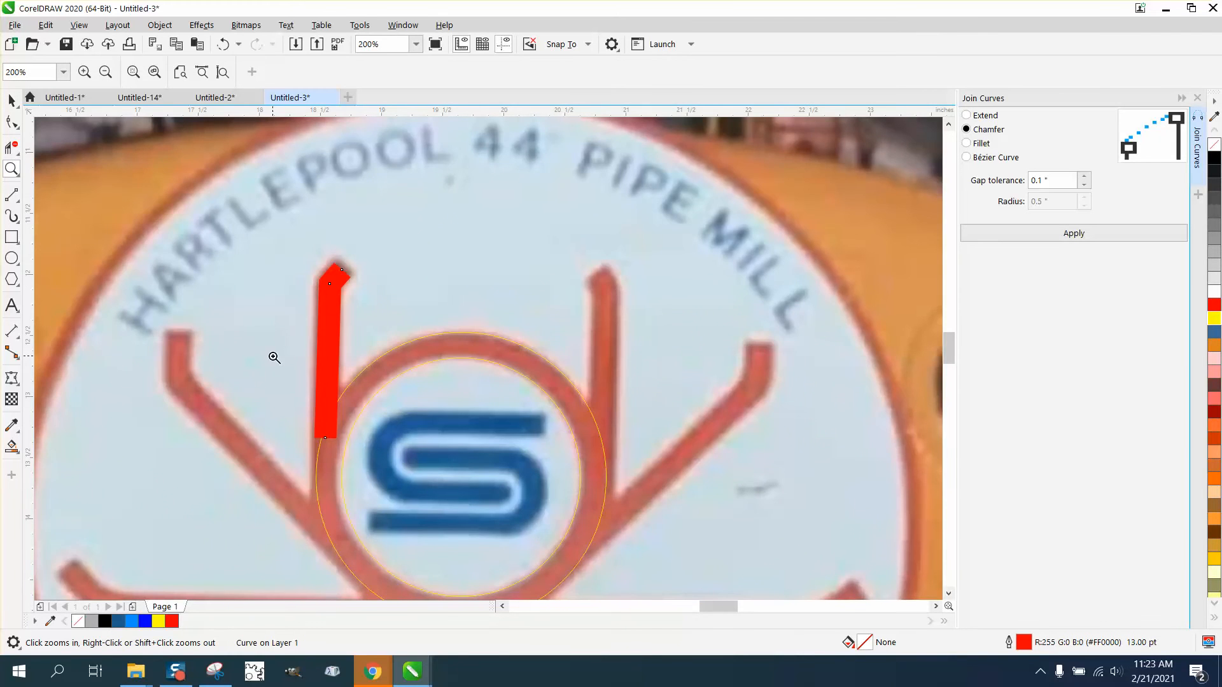
left_click(12, 100)
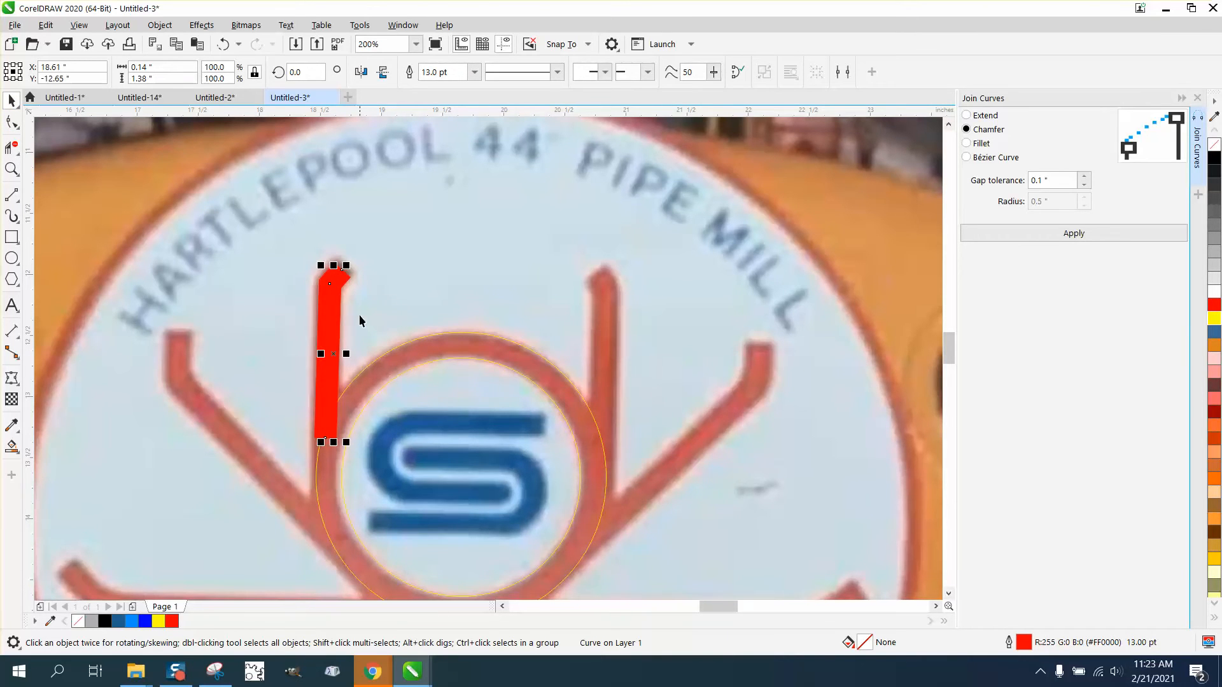
left_click(362, 73)
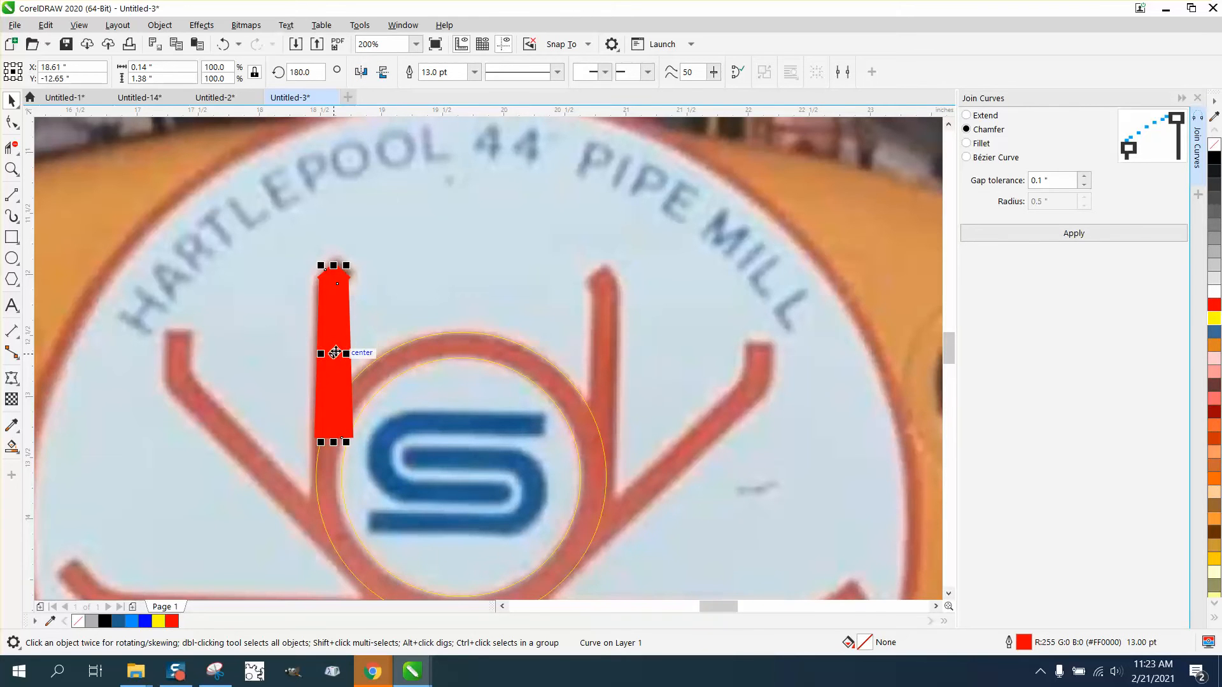
left_click_drag(335, 353, 598, 361)
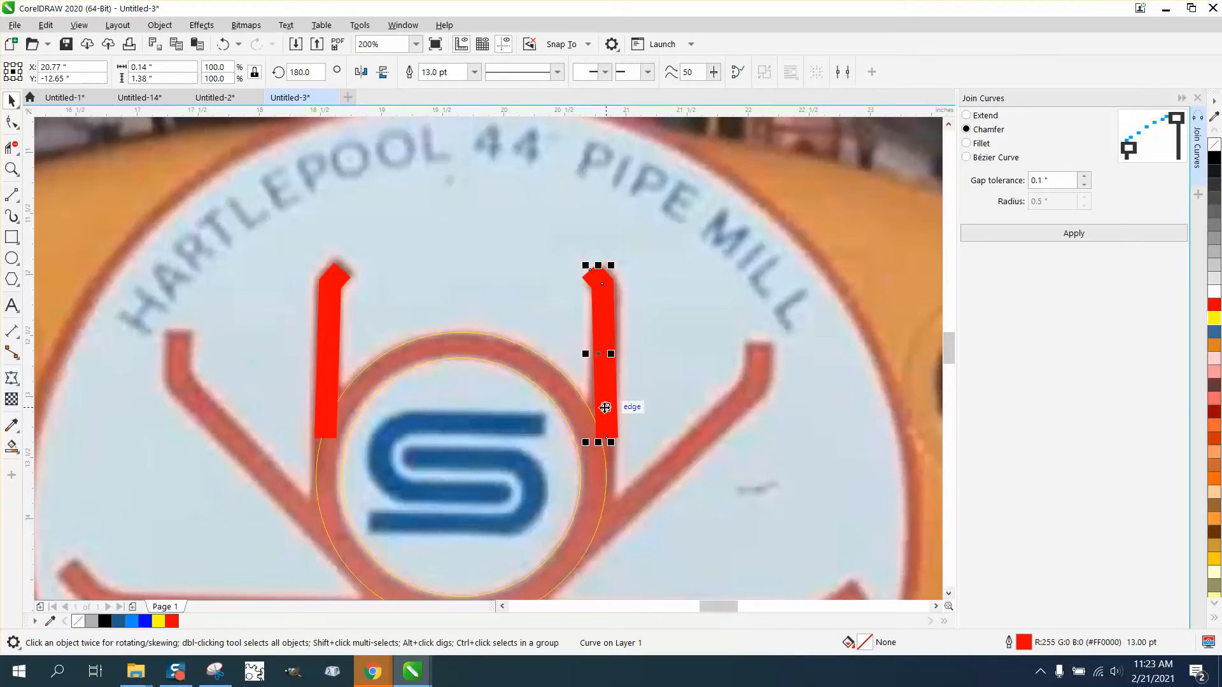
key("Delete")
Step: Shorten the left upright arm's line by raising its lower end node slightly where it meets the ring
left_click(327, 403)
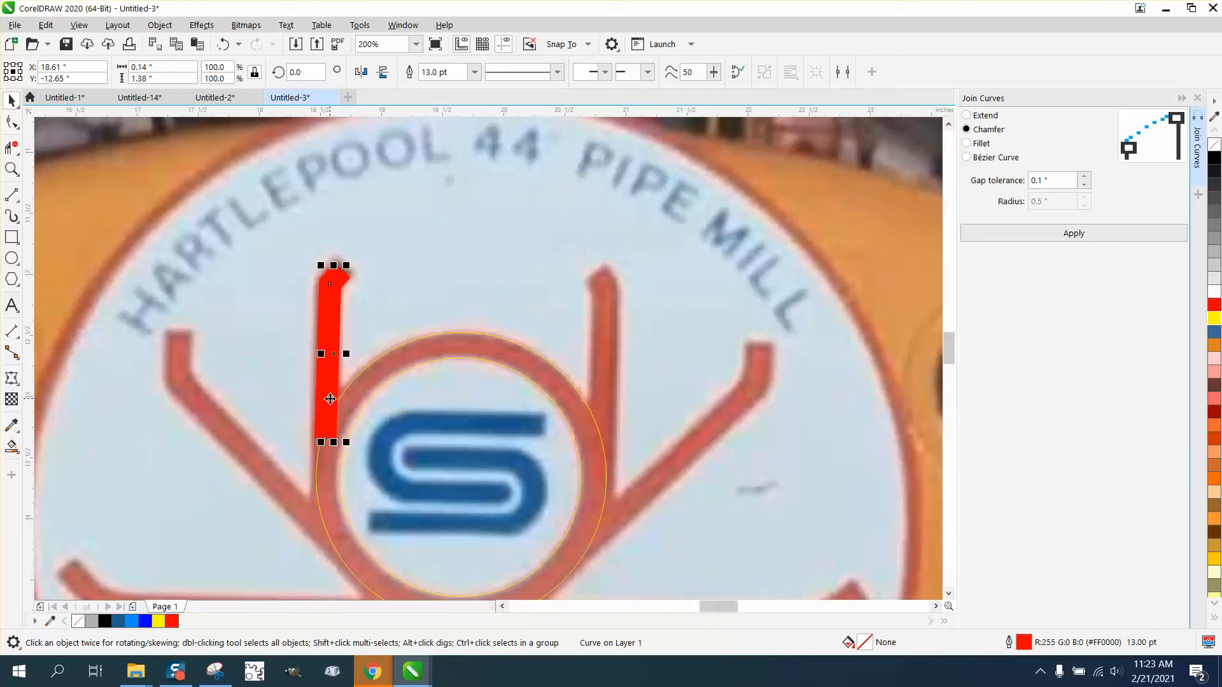
left_click(12, 168)
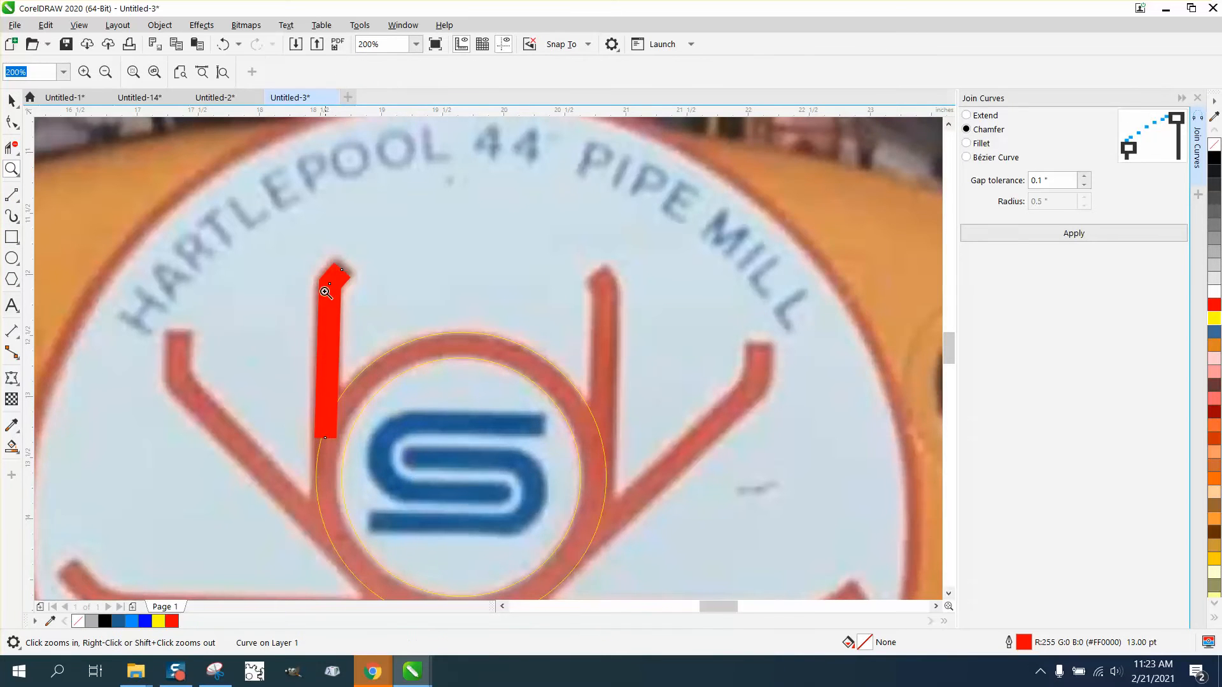
left_click_drag(267, 295, 528, 519)
left_click(11, 121)
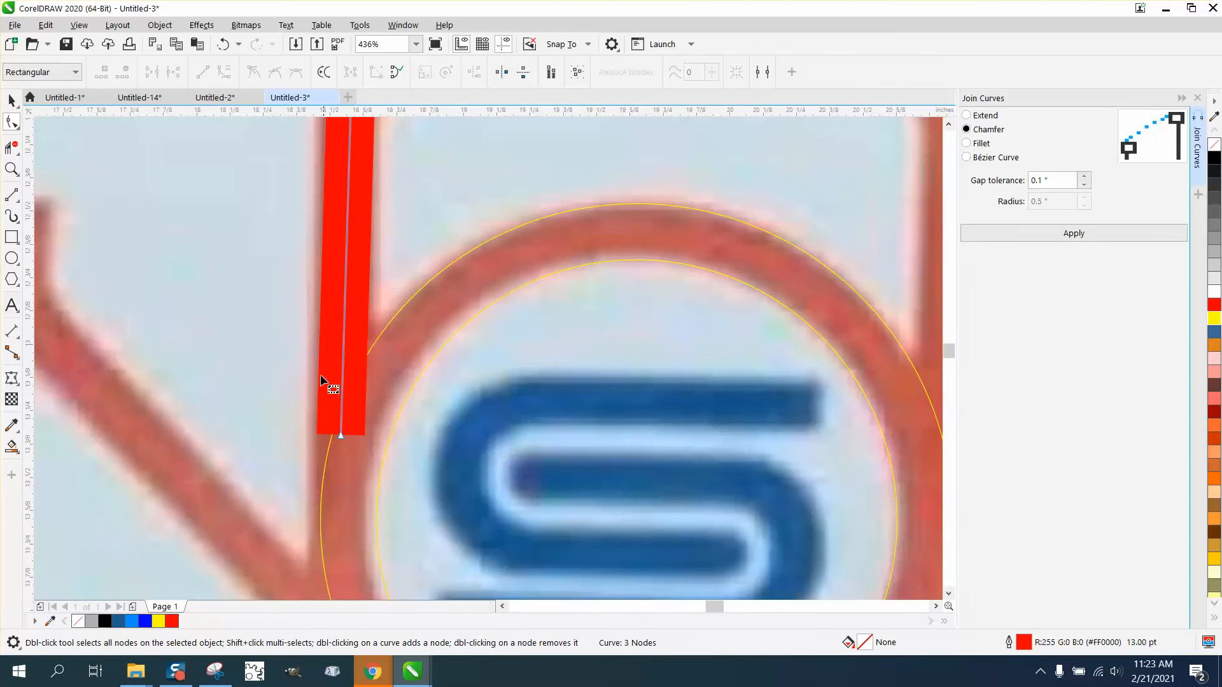
mouse_move(340, 435)
left_mouse_down()
mouse_move(354, 439)
mouse_move(335, 438)
mouse_move(343, 418)
left_mouse_up()
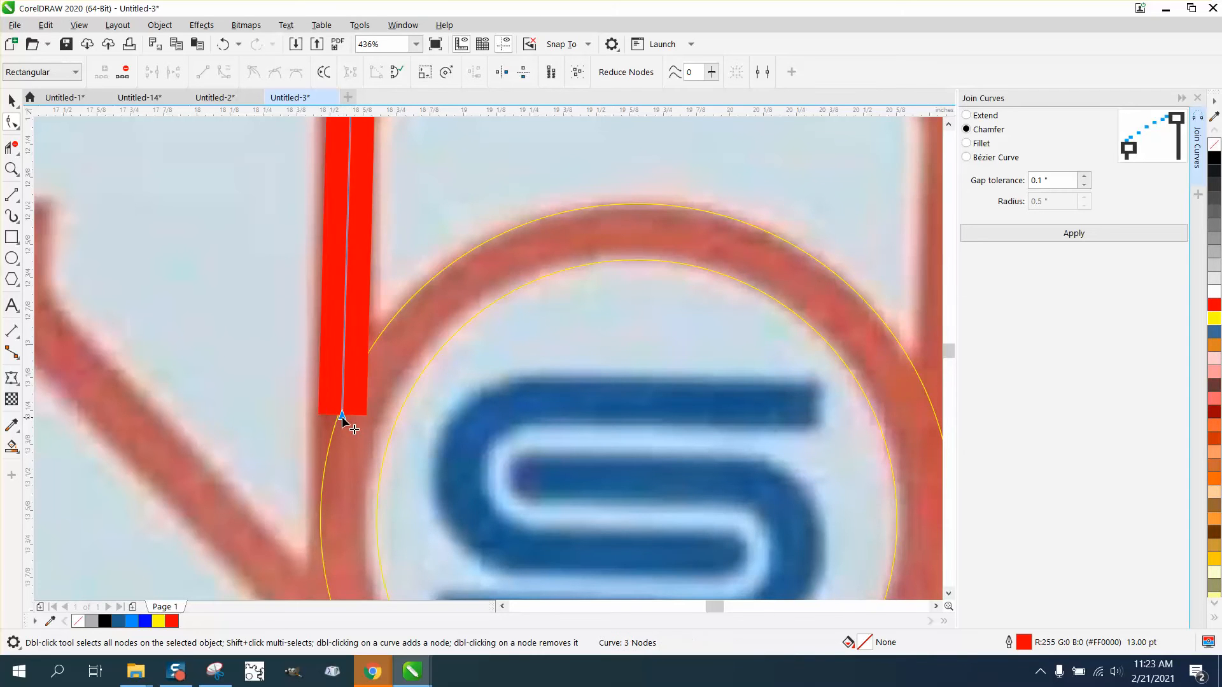
scroll(339, 420, "down", 3)
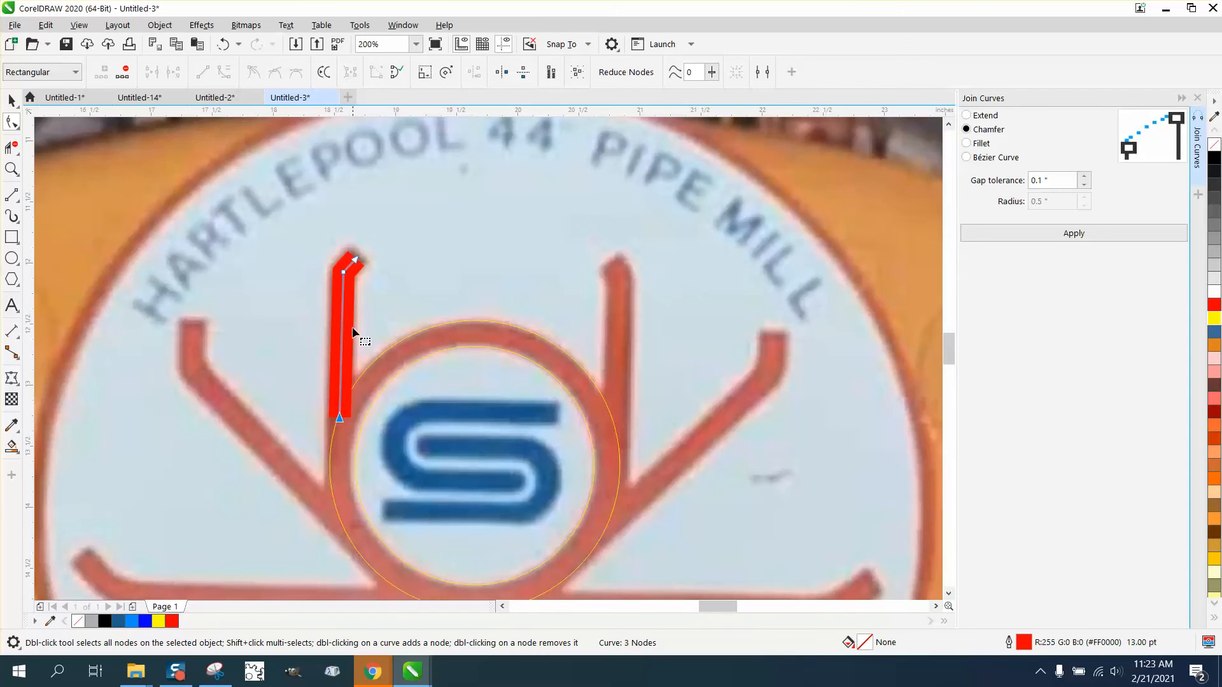
Step: Extend the bent tip of the left upright arm's line slightly outward by moving its top end node
left_click(12, 169)
left_click_drag(288, 226, 466, 322)
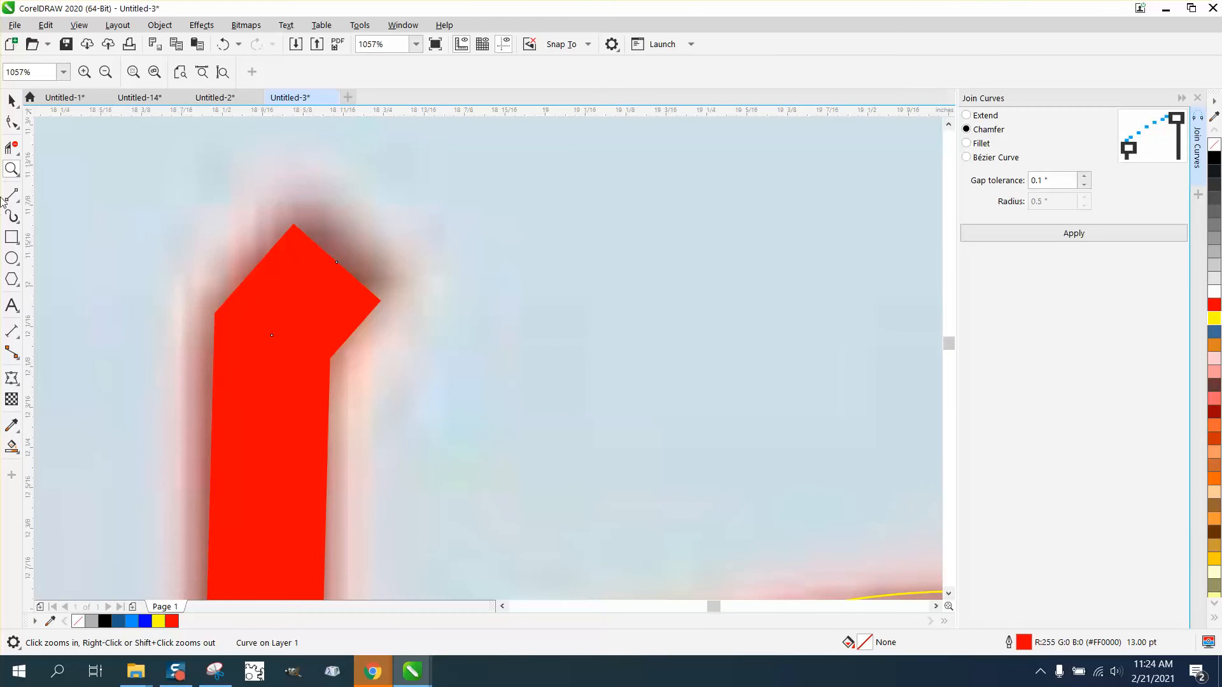
left_click(11, 122)
left_click_drag(340, 261, 351, 249)
scroll(315, 255, "down", 3)
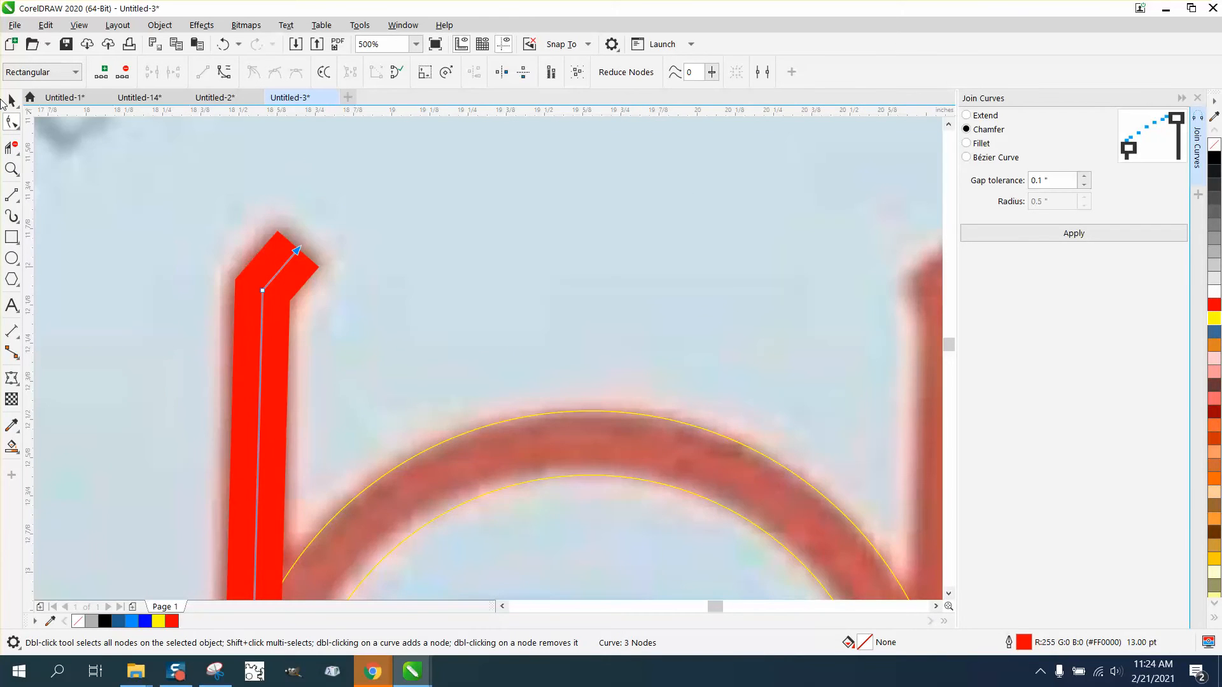
Step: Copy the finished left arm onto the right upright arm and mirror the copy horizontally
key("space")
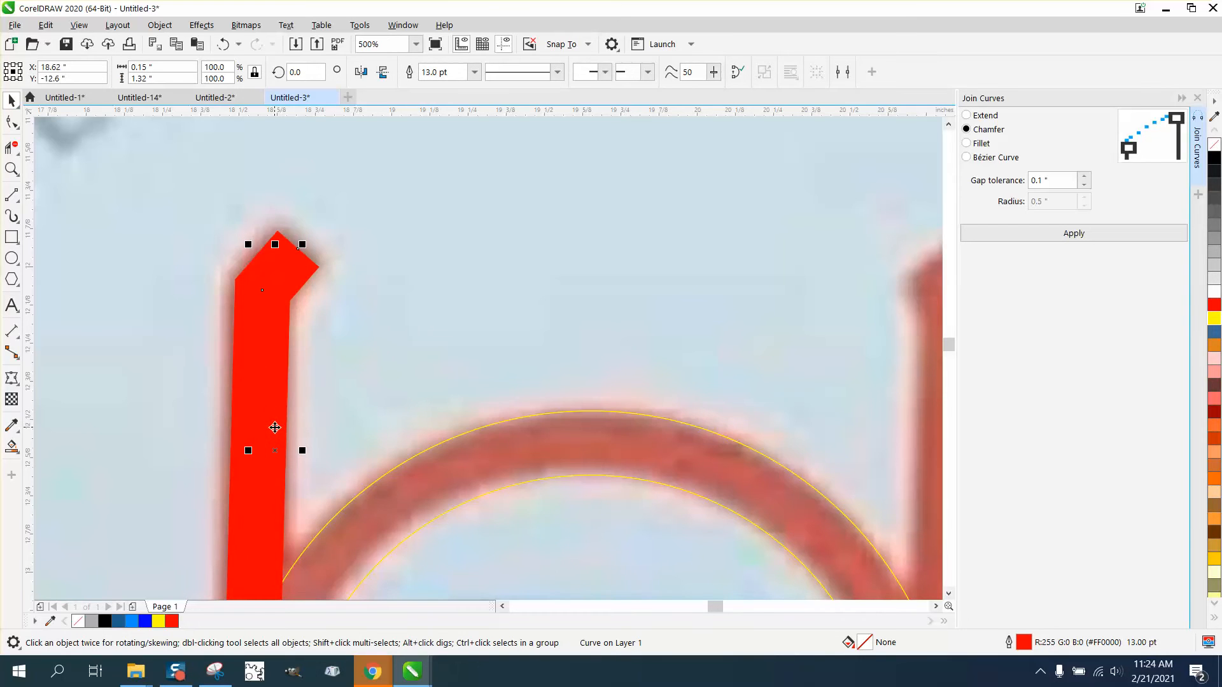
scroll(314, 479, "down", 5)
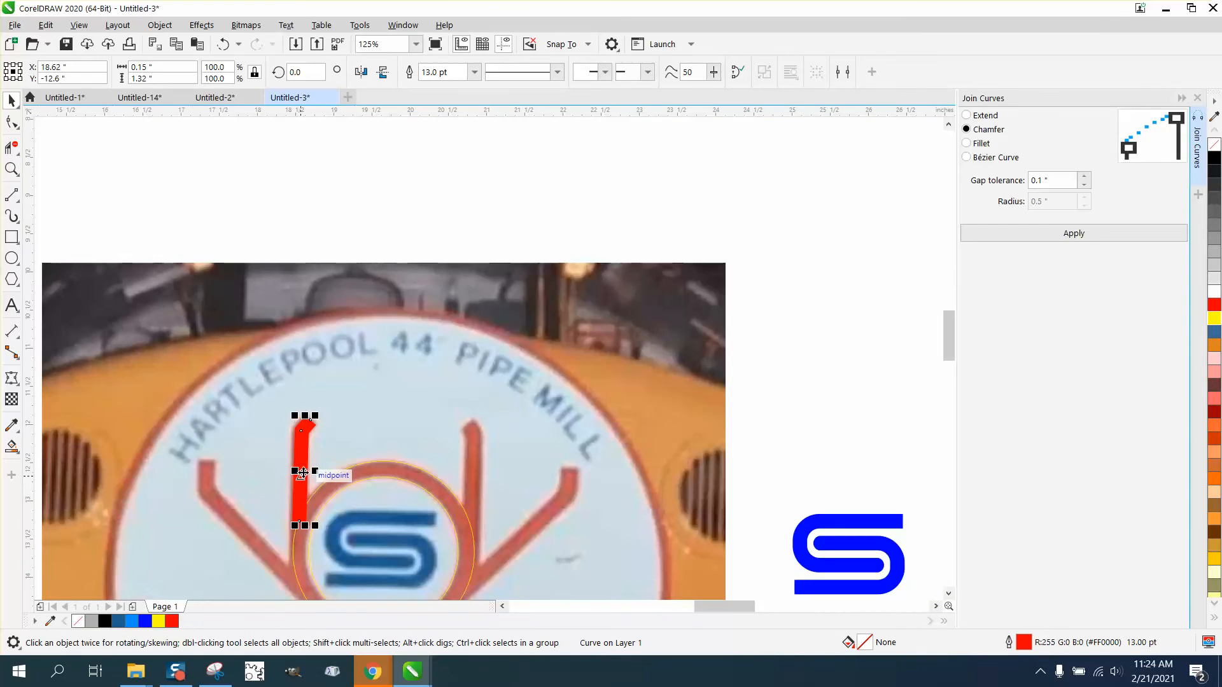
left_click_drag(302, 474, 471, 475)
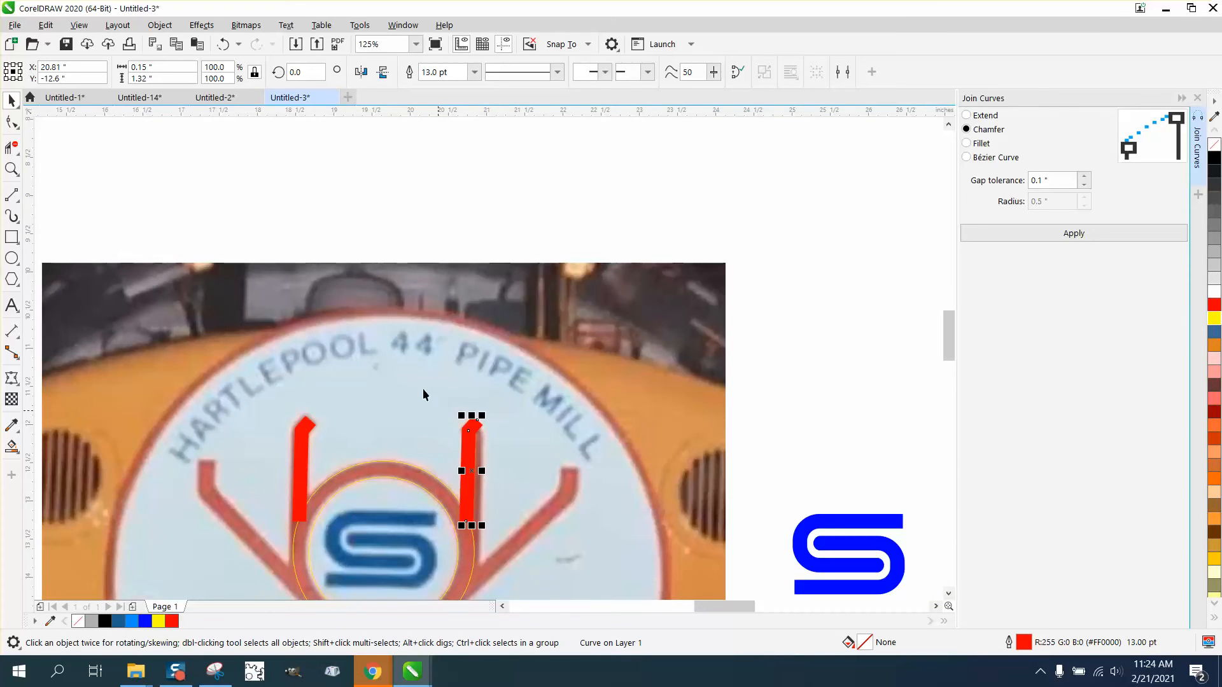
left_click(360, 72)
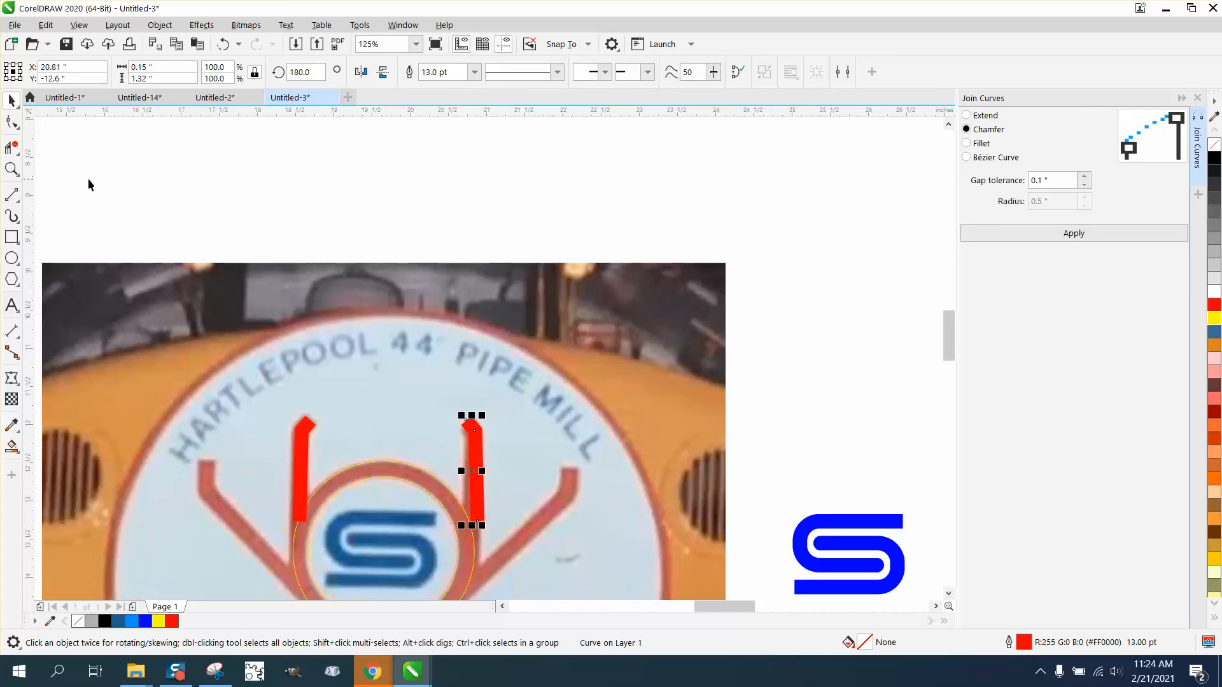
Step: Extend the lower ends of both upright arm lines down along the ring's sides, shifting the right one inward to follow the photo
left_click(11, 169)
left_click_drag(389, 384, 611, 605)
left_click(14, 124)
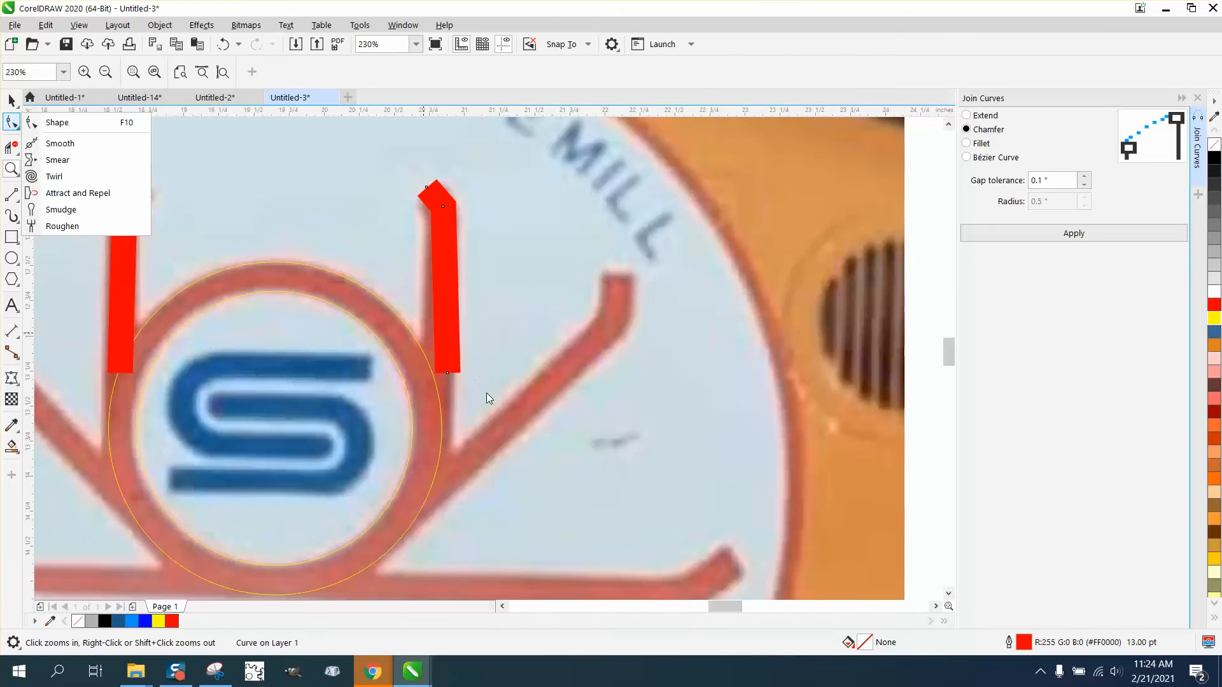
left_click(449, 374)
left_click(11, 123)
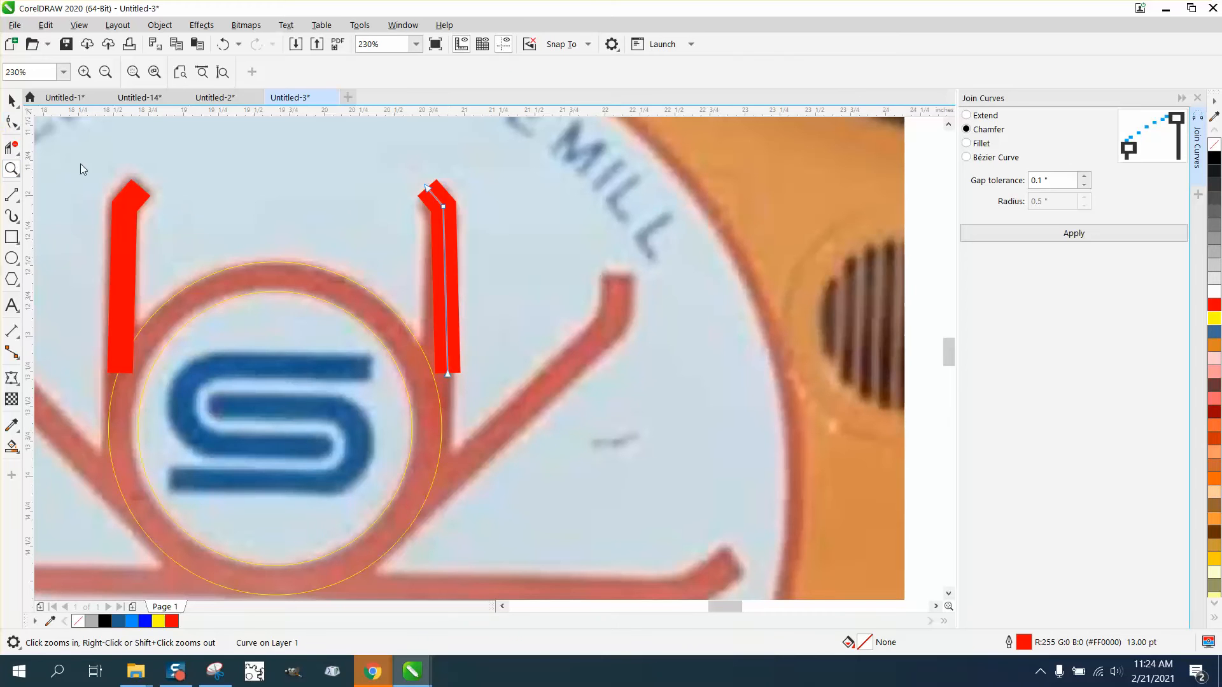
left_click_drag(444, 373, 438, 373)
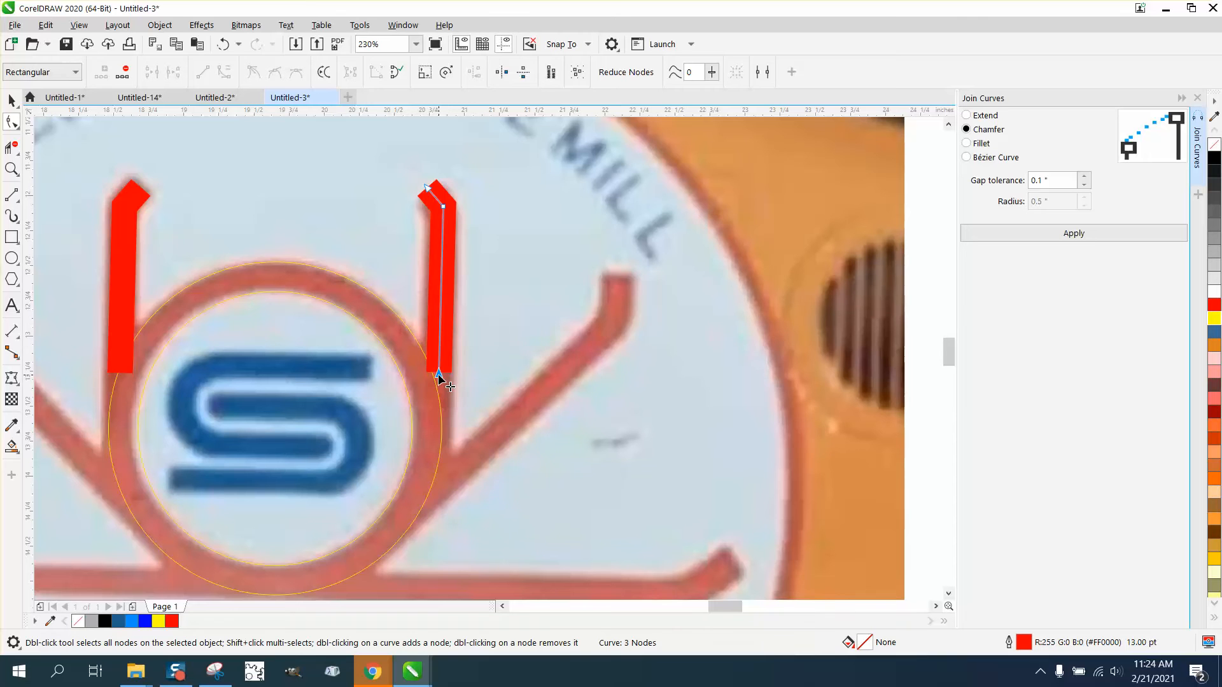
left_click_drag(438, 373, 439, 475)
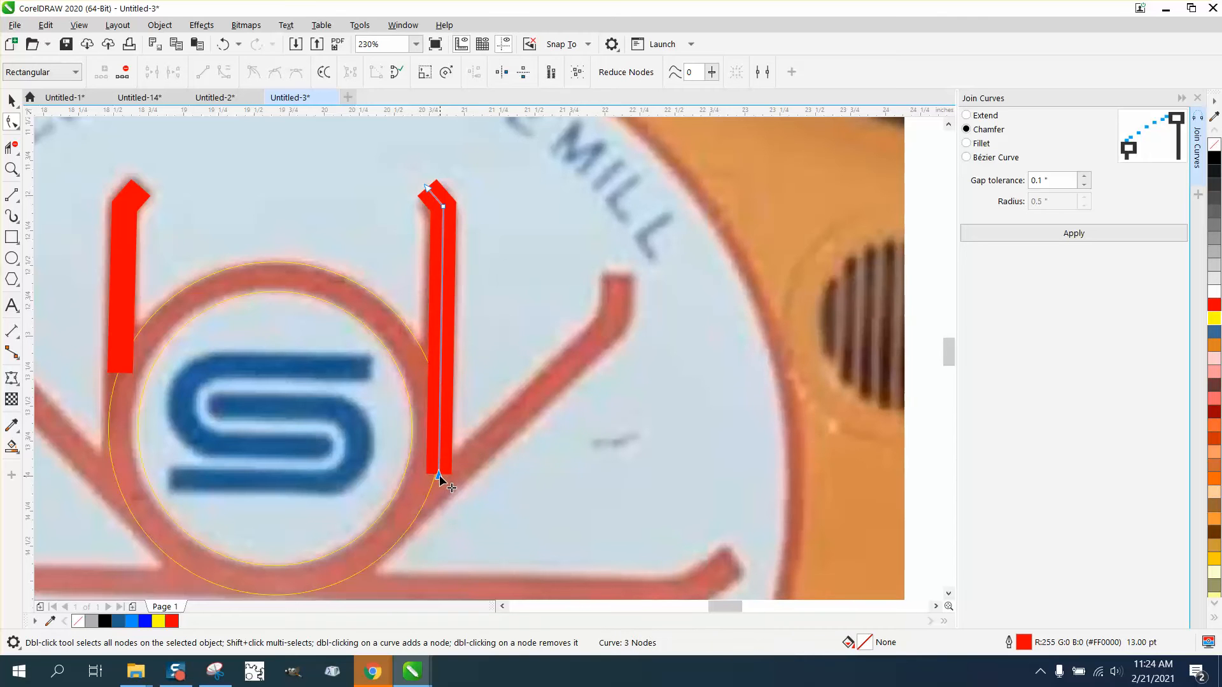
left_click(121, 370)
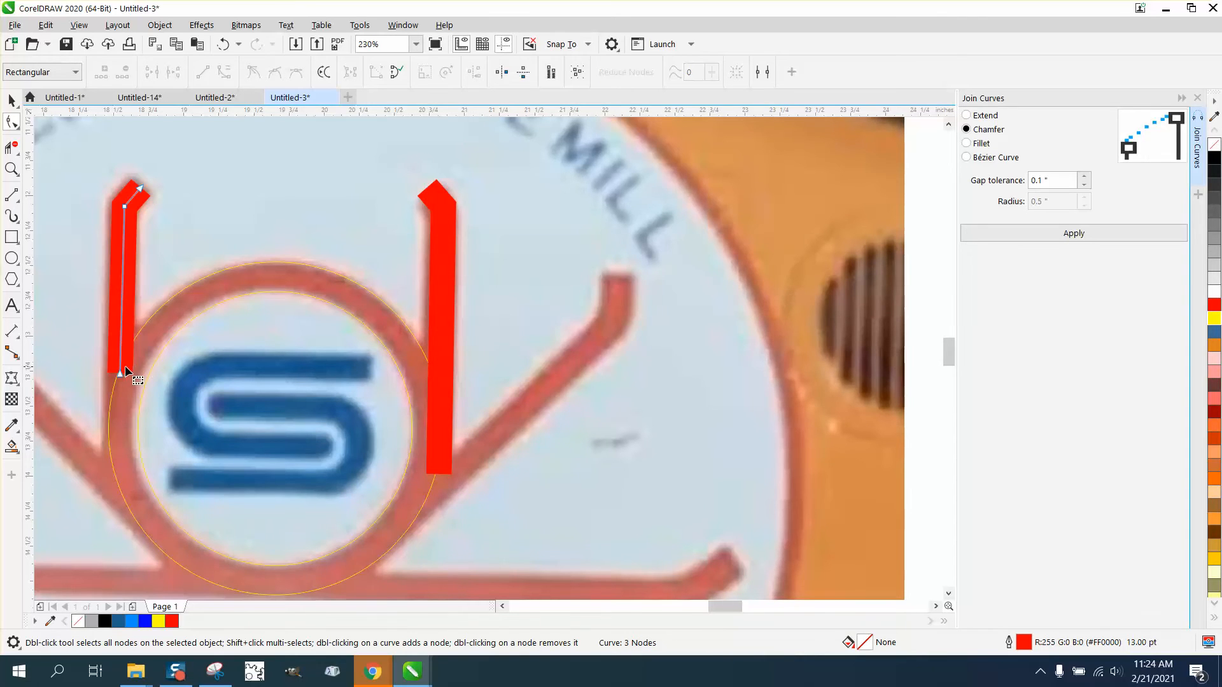
left_click_drag(120, 374, 113, 488)
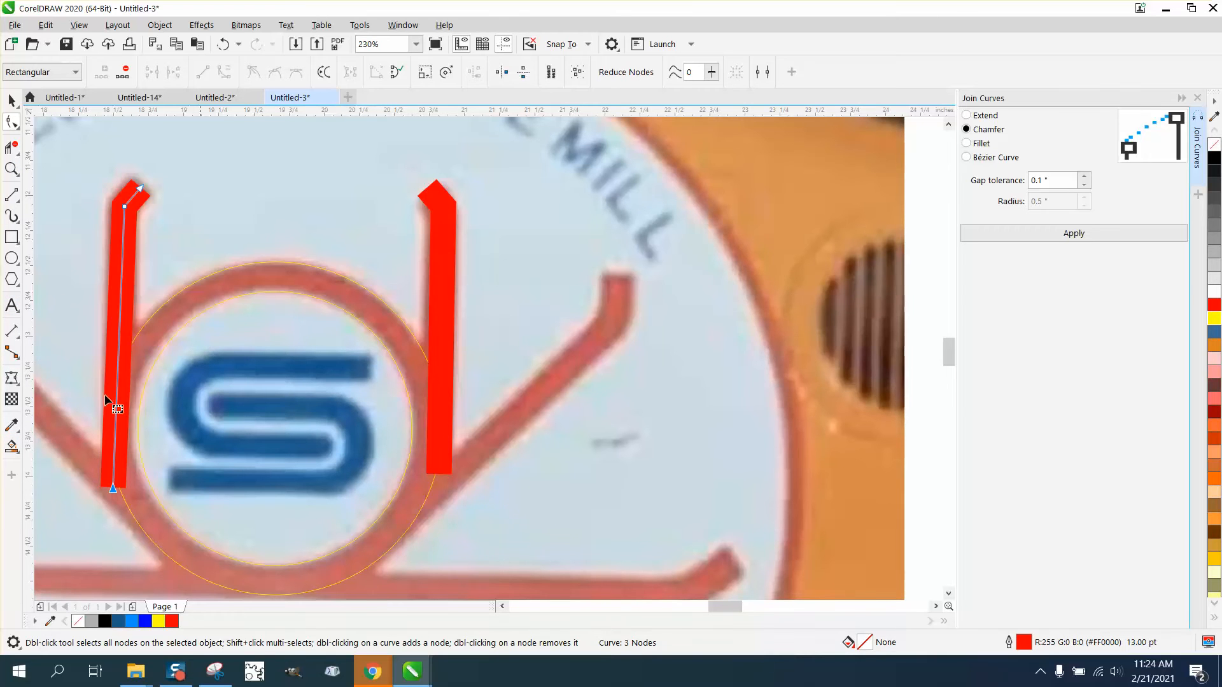
Step: Draw a two-segment line about 1.37 by 1.58 inches along the right diagonal arm, from the ring up to its bent tip
left_click(19, 205)
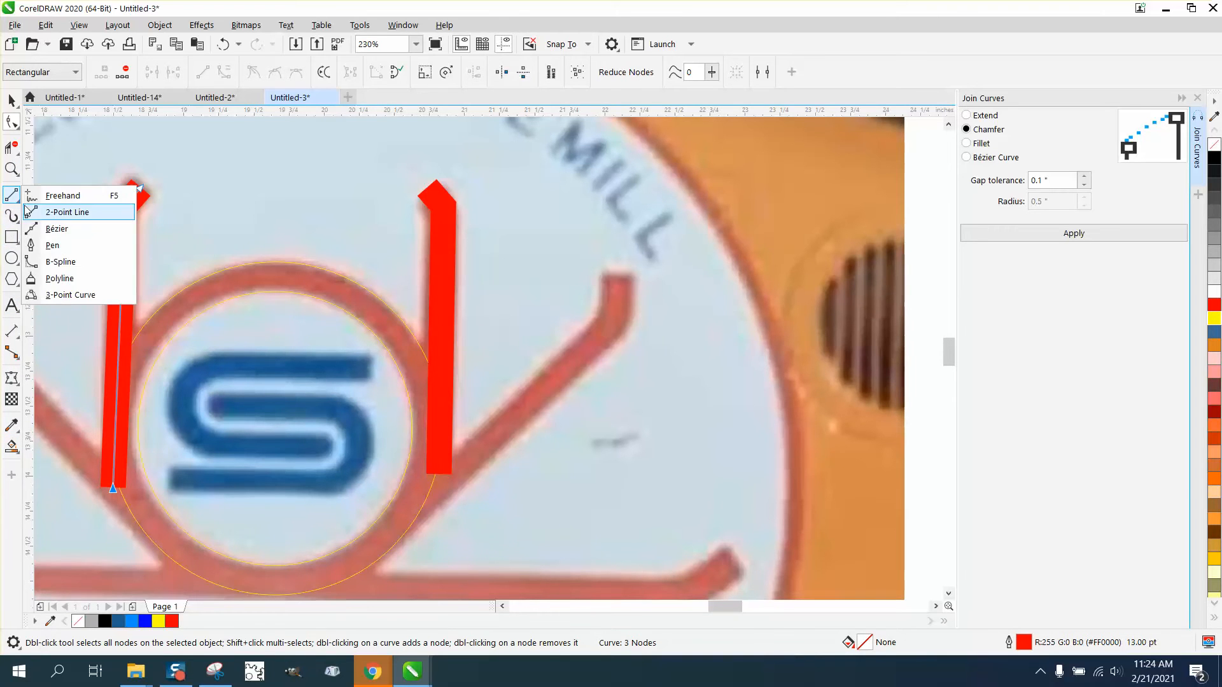
left_click(74, 213)
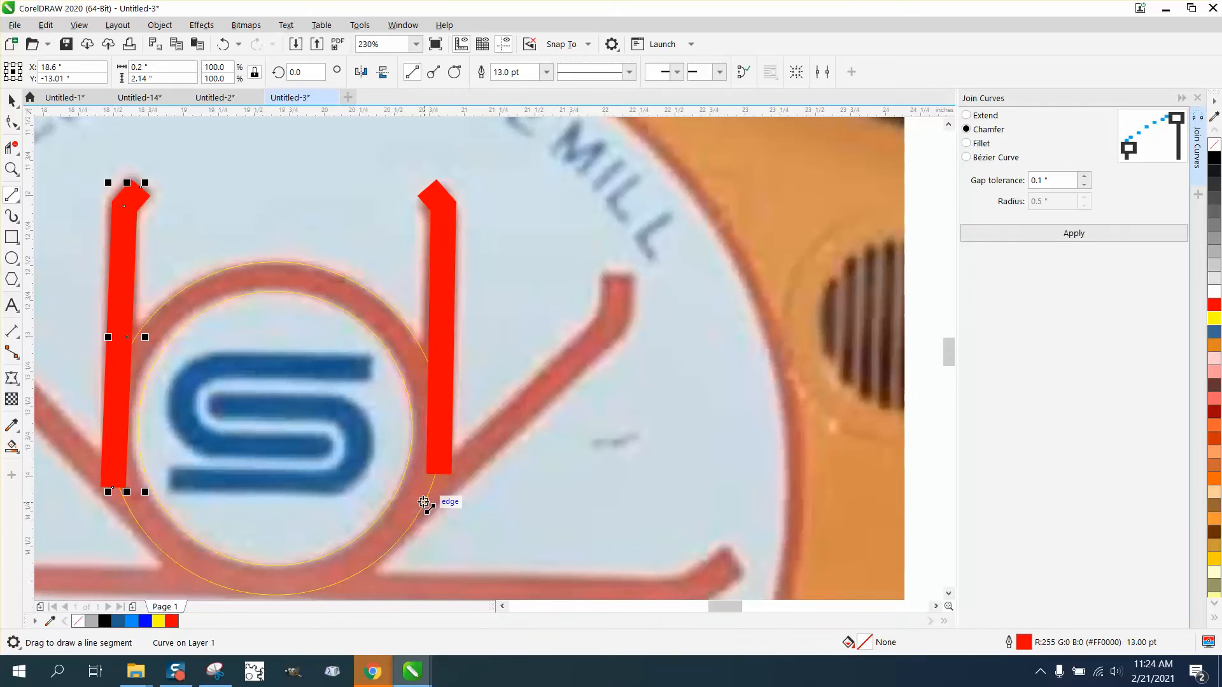
mouse_move(425, 502)
left_mouse_down()
mouse_move(532, 435)
mouse_move(619, 326)
mouse_move(616, 278)
left_mouse_up()
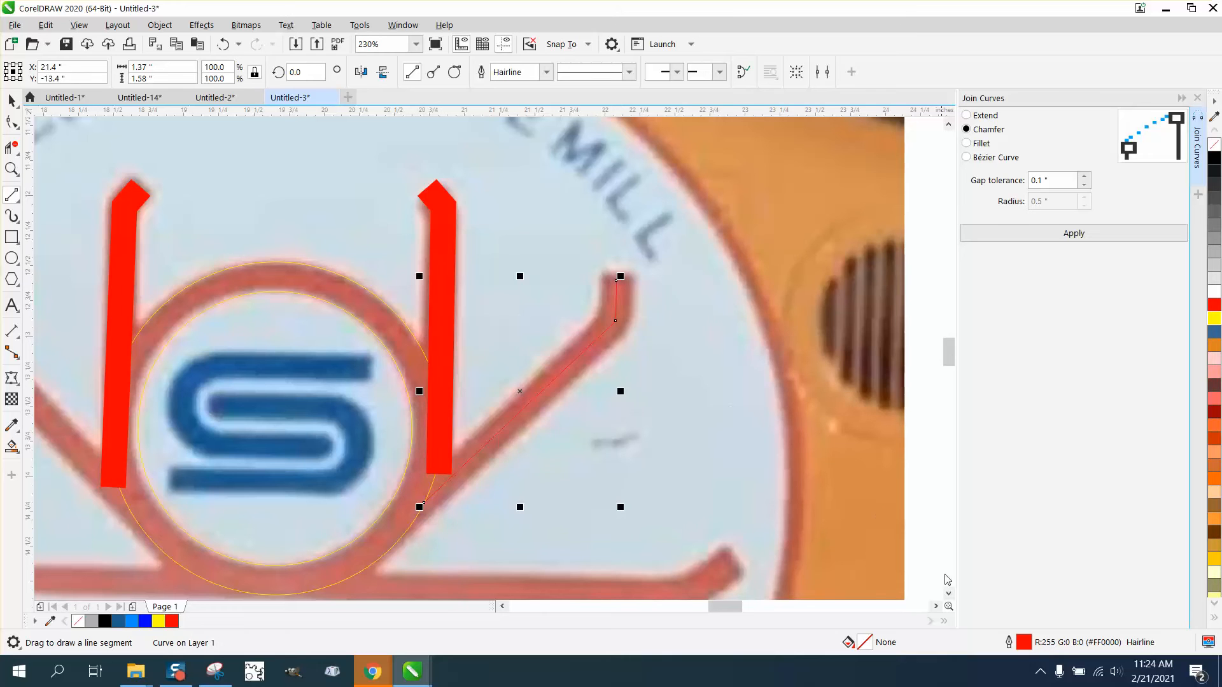
Step: Set the right diagonal arm line's outline width to 13 points
double_click(1024, 643)
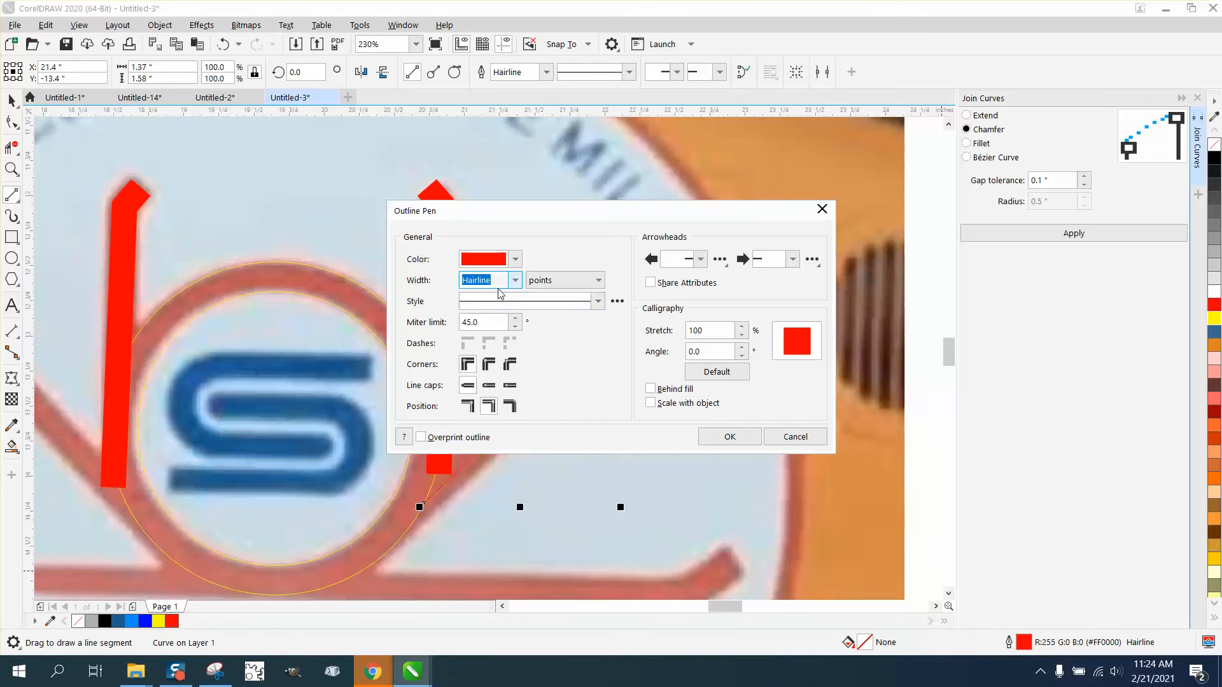
left_click(515, 281)
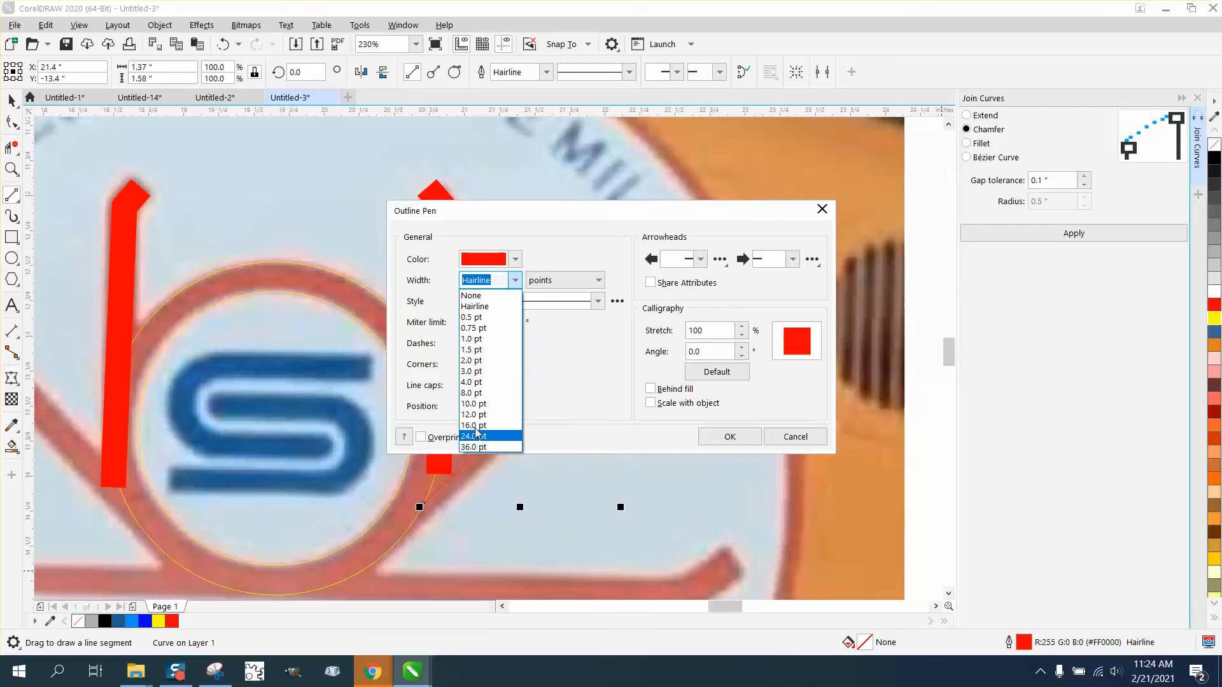
left_click_drag(497, 282, 440, 285)
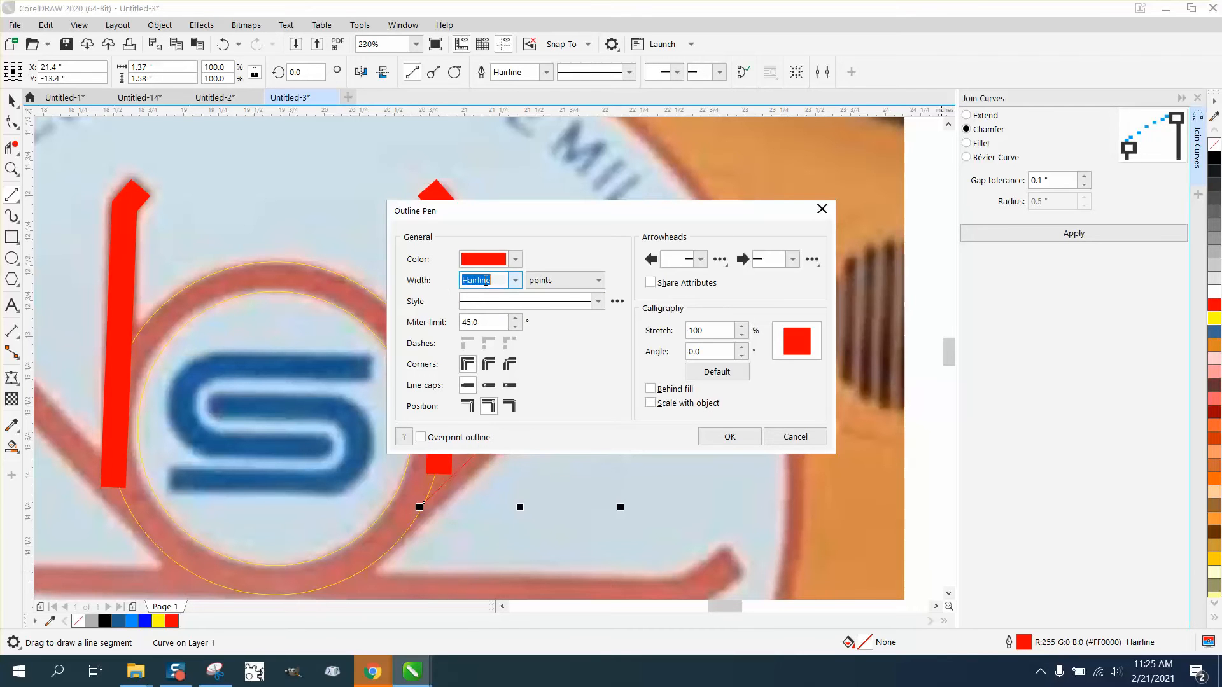
type("13")
key("Return")
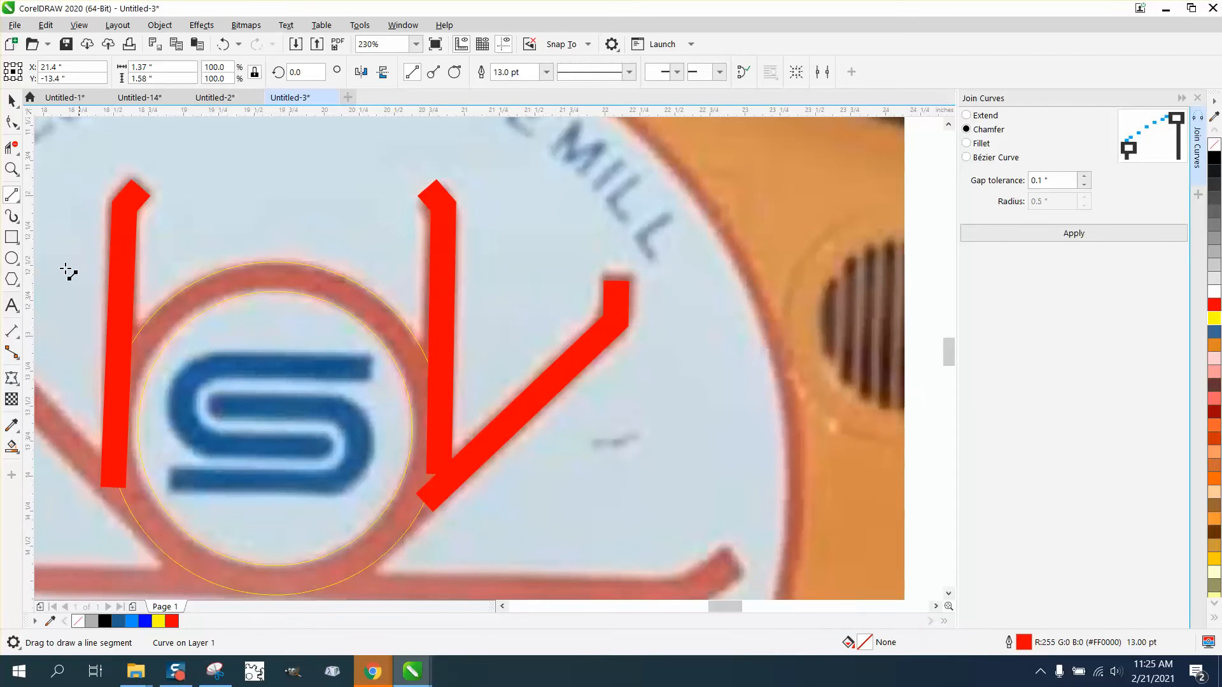
Step: Raise the right diagonal arm's tip node slightly and move its bend node slightly up and inward to match the photo
left_click(17, 174)
left_click(51, 187)
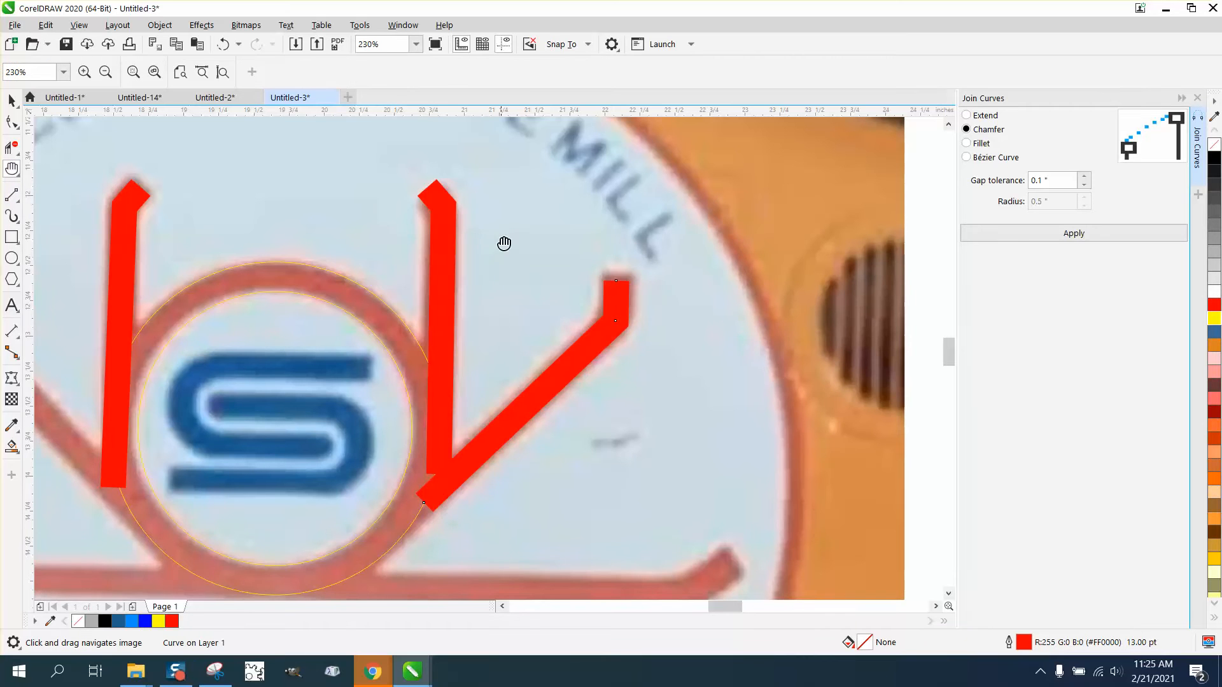
left_click_drag(504, 248, 469, 278)
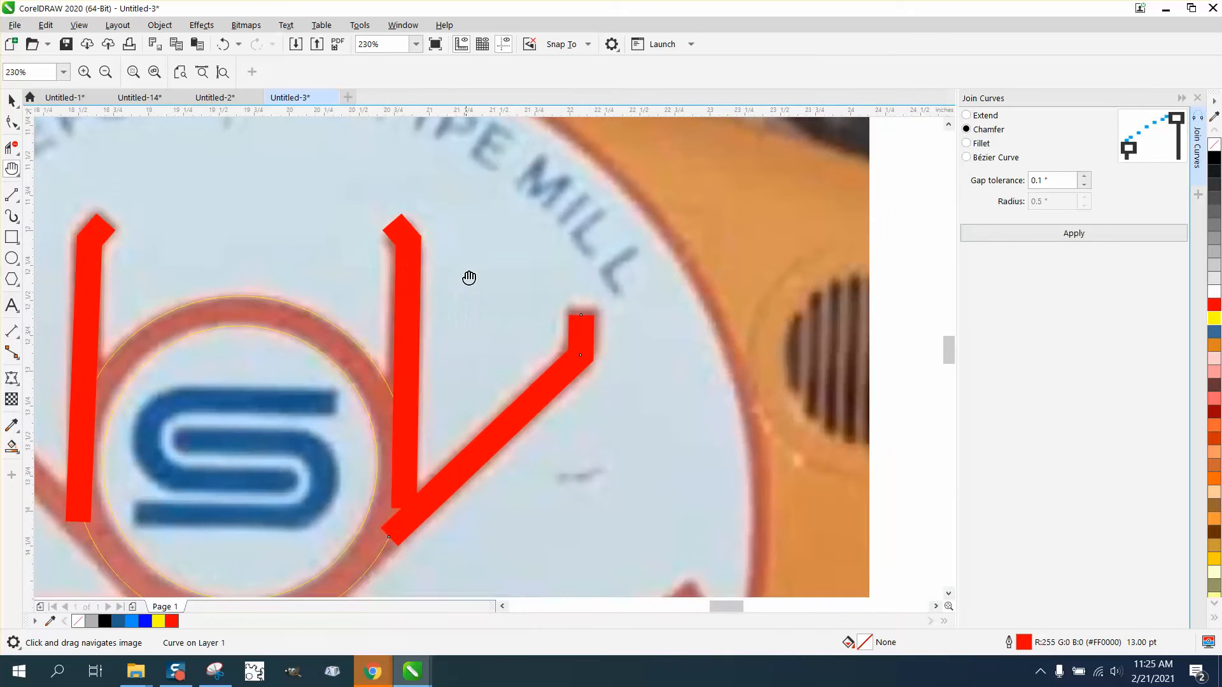
left_click(23, 183)
left_click(53, 168)
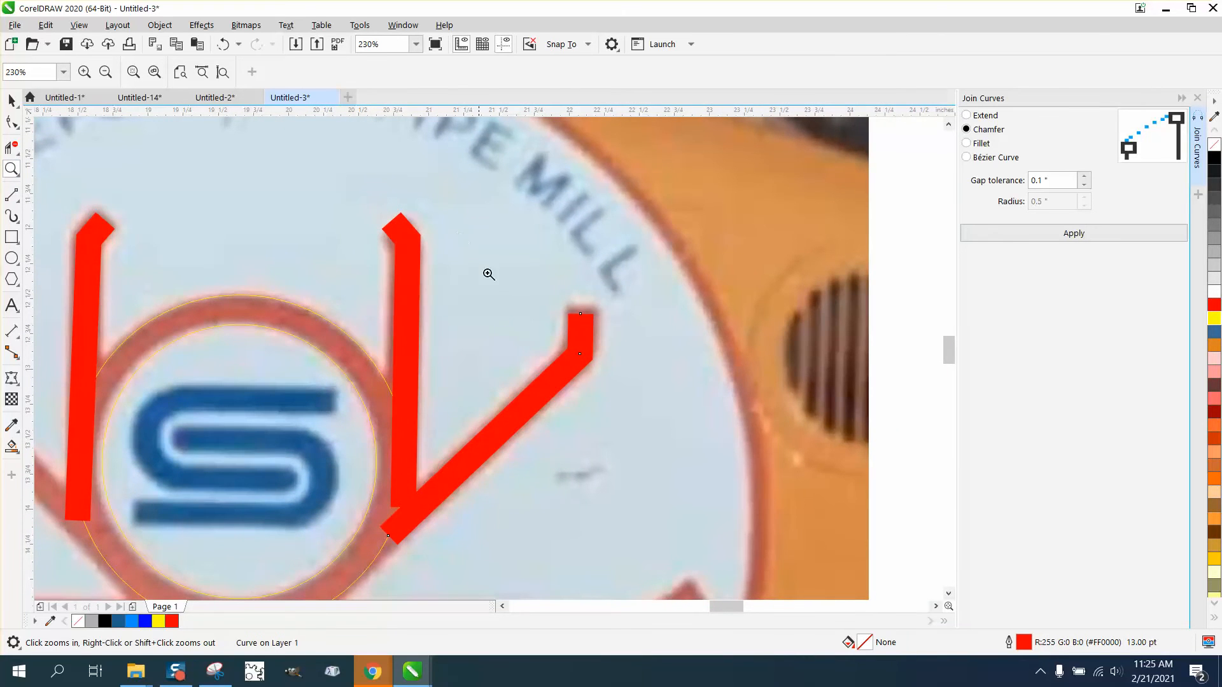
left_click_drag(488, 274, 730, 412)
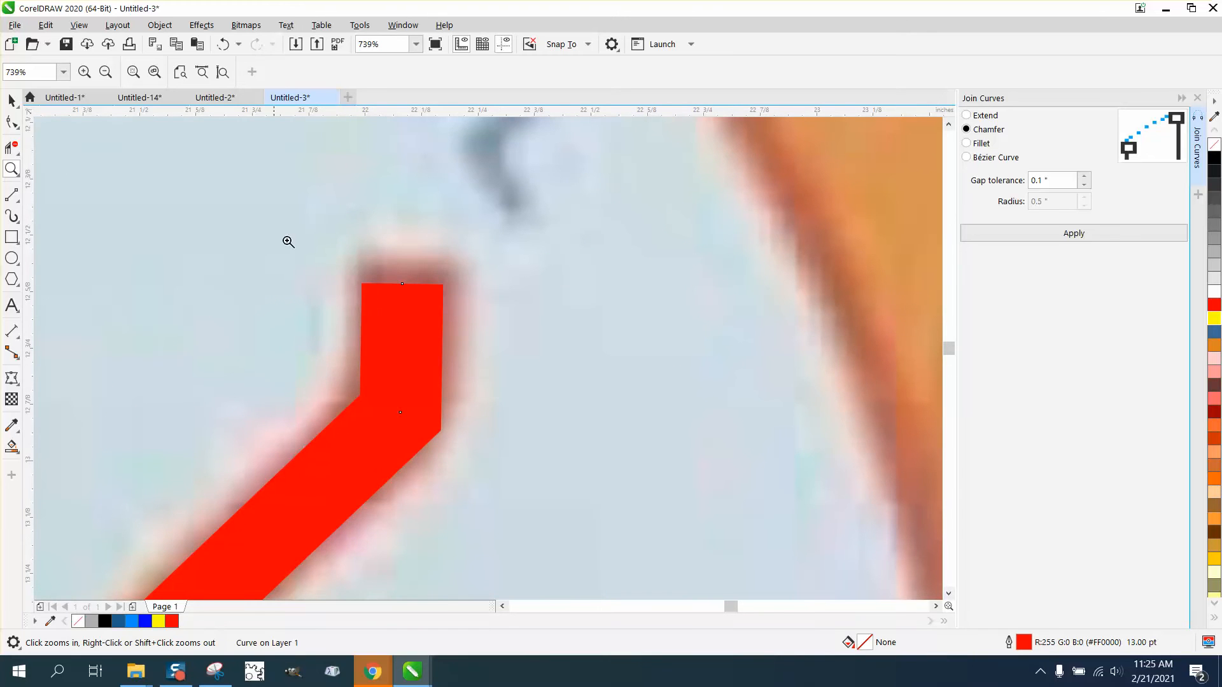
left_click(13, 122)
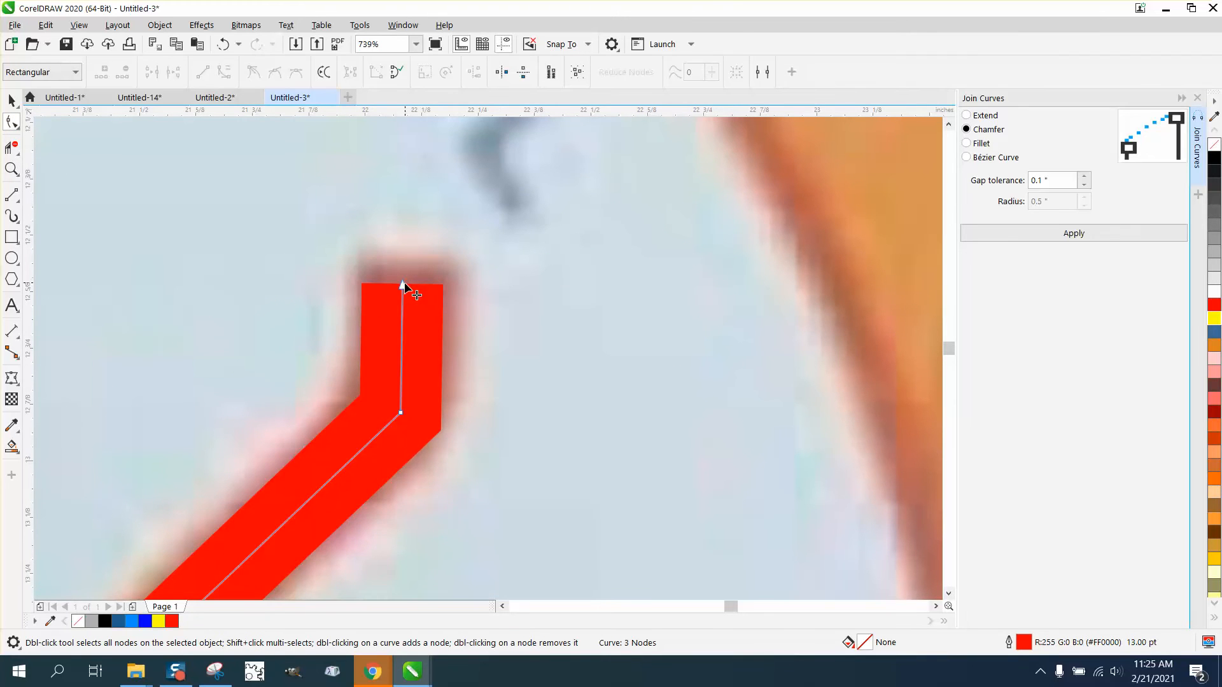
left_click_drag(403, 283, 403, 271)
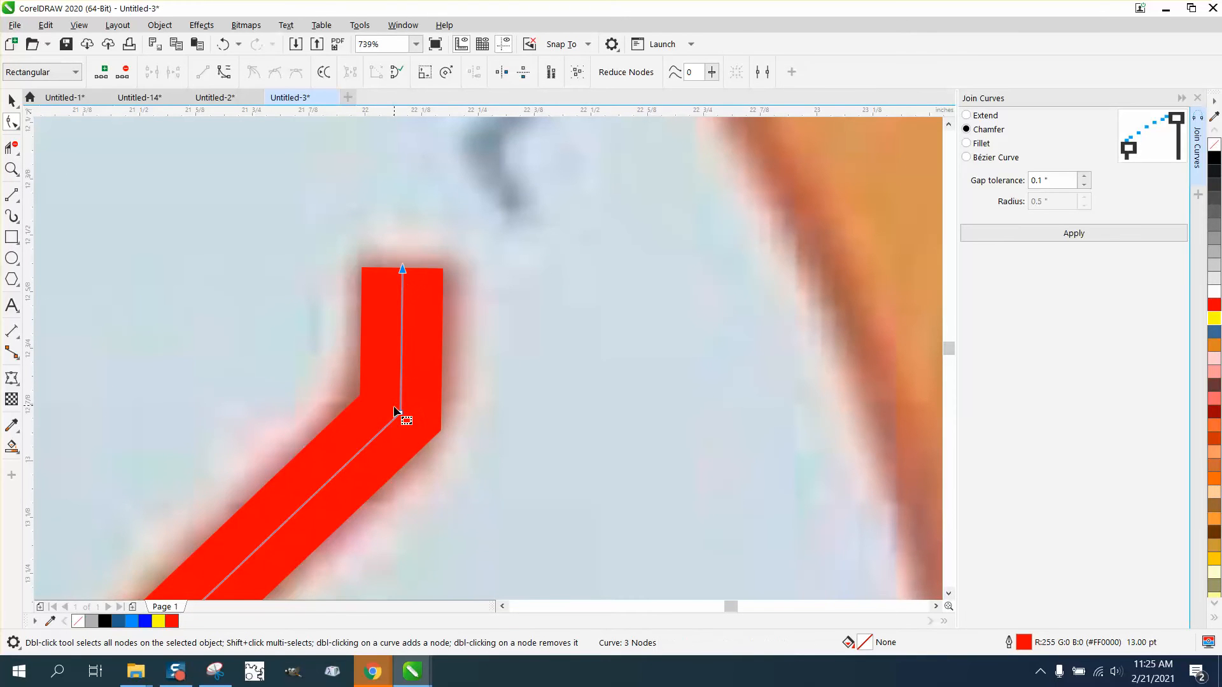
left_click_drag(403, 416, 399, 406)
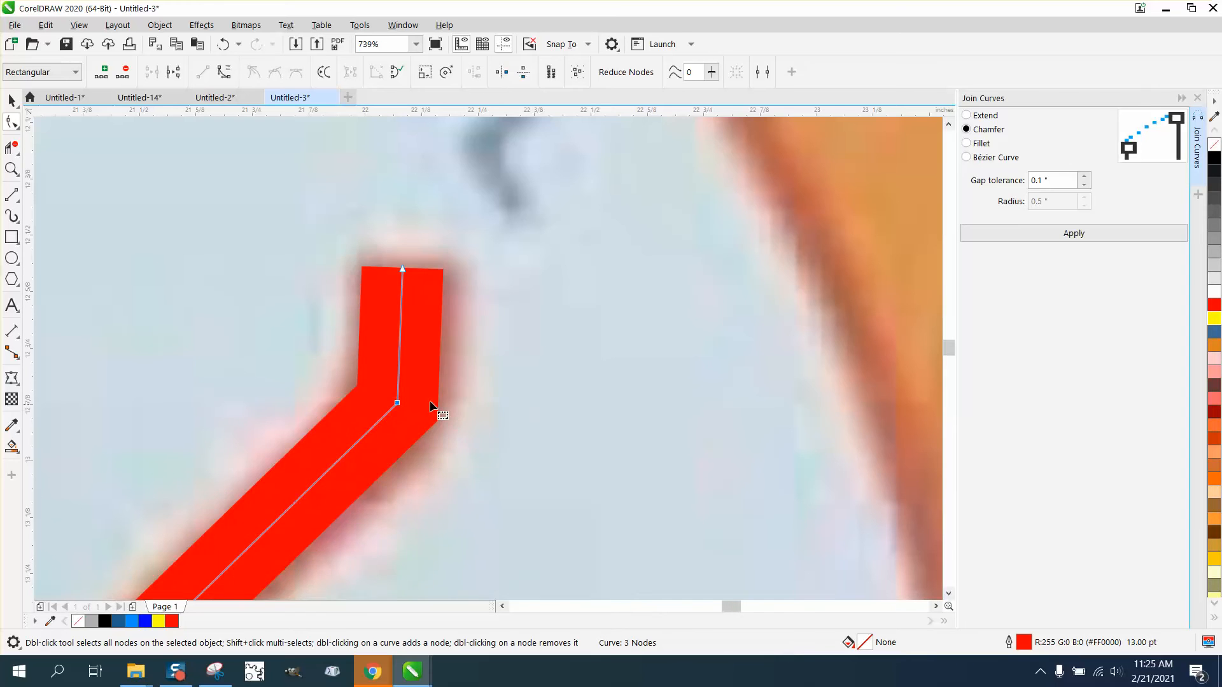
Step: Copy the right diagonal arm onto the left diagonal arm in the photo, mirrored horizontally
scroll(429, 405, "down", 5)
left_click(11, 100)
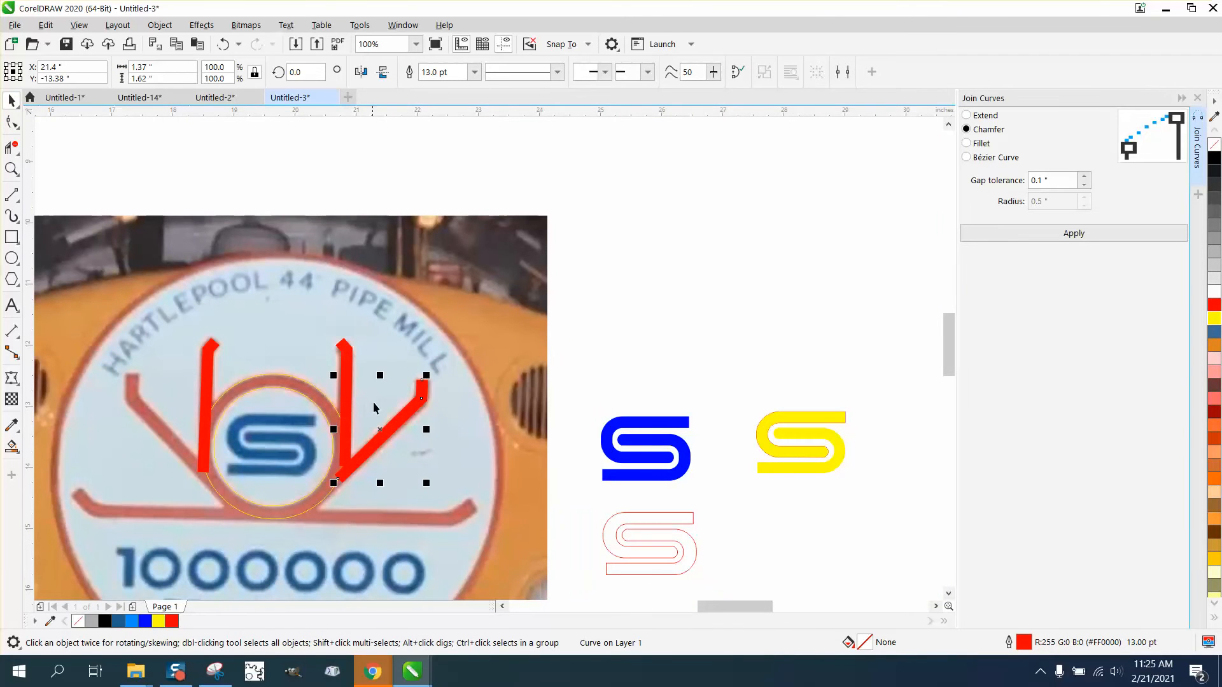
left_click(361, 73)
mouse_move(382, 433)
left_mouse_down()
mouse_move(152, 439)
mouse_move(173, 435)
left_mouse_up()
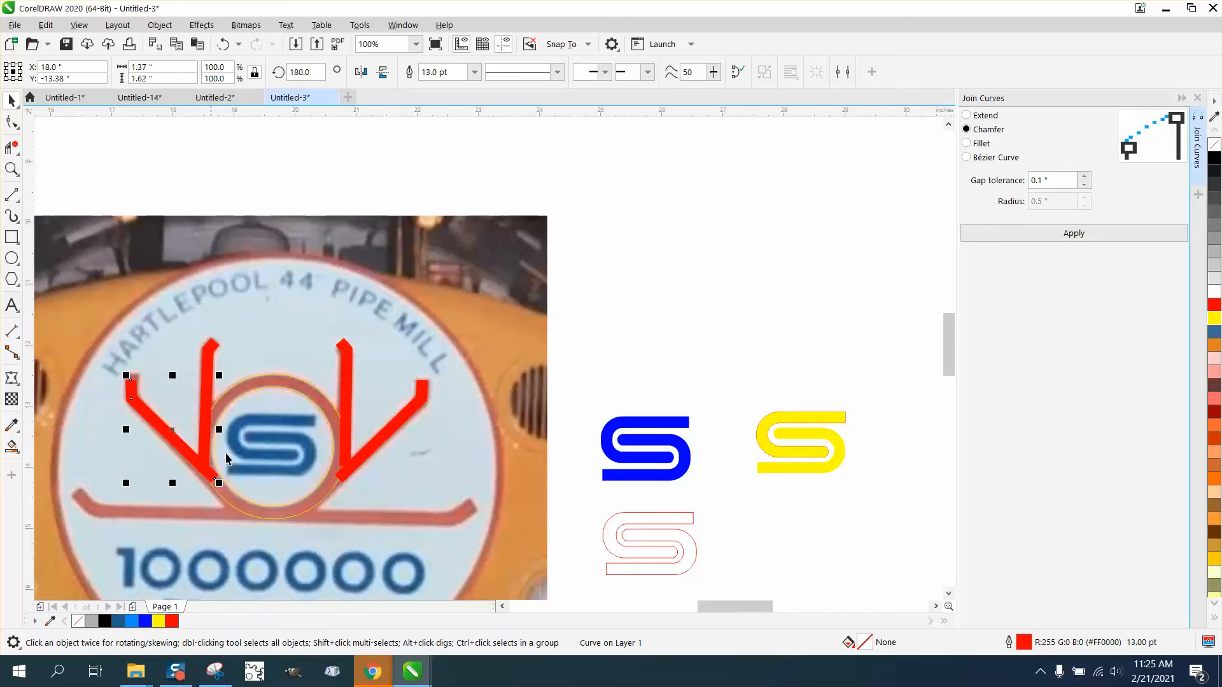
Step: Place a horizontal guideline along the bottom edge of the central ring
left_click(12, 169)
left_click_drag(59, 335, 322, 466)
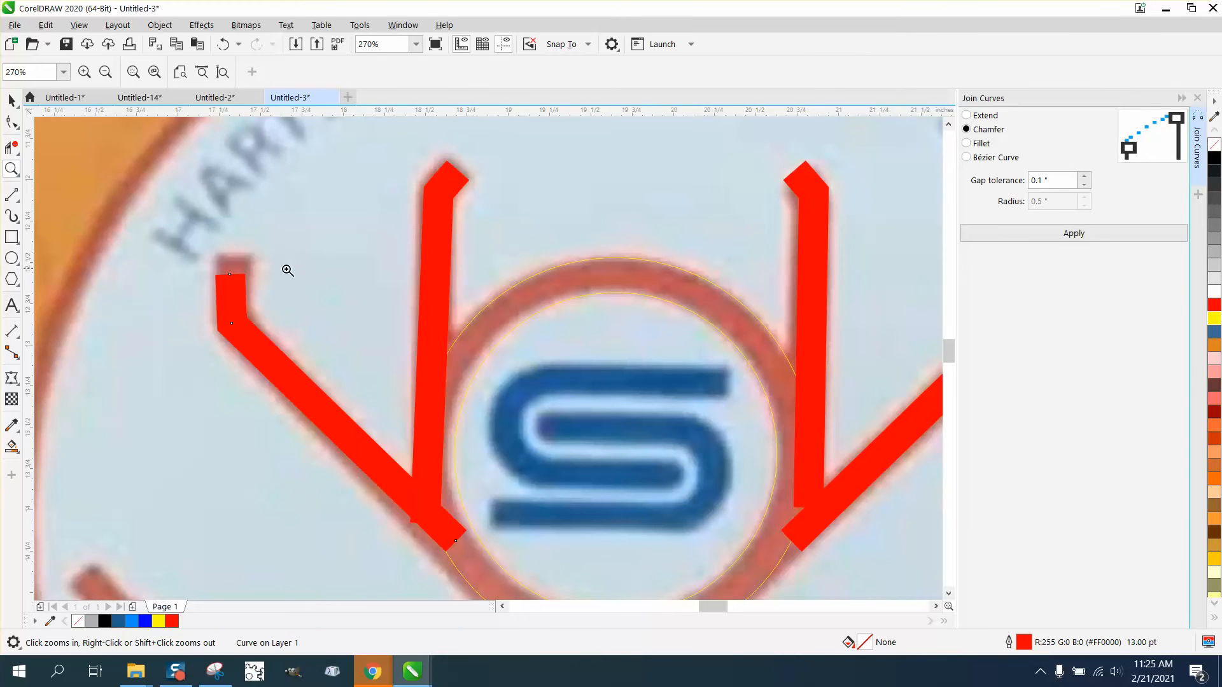
right_click(337, 278)
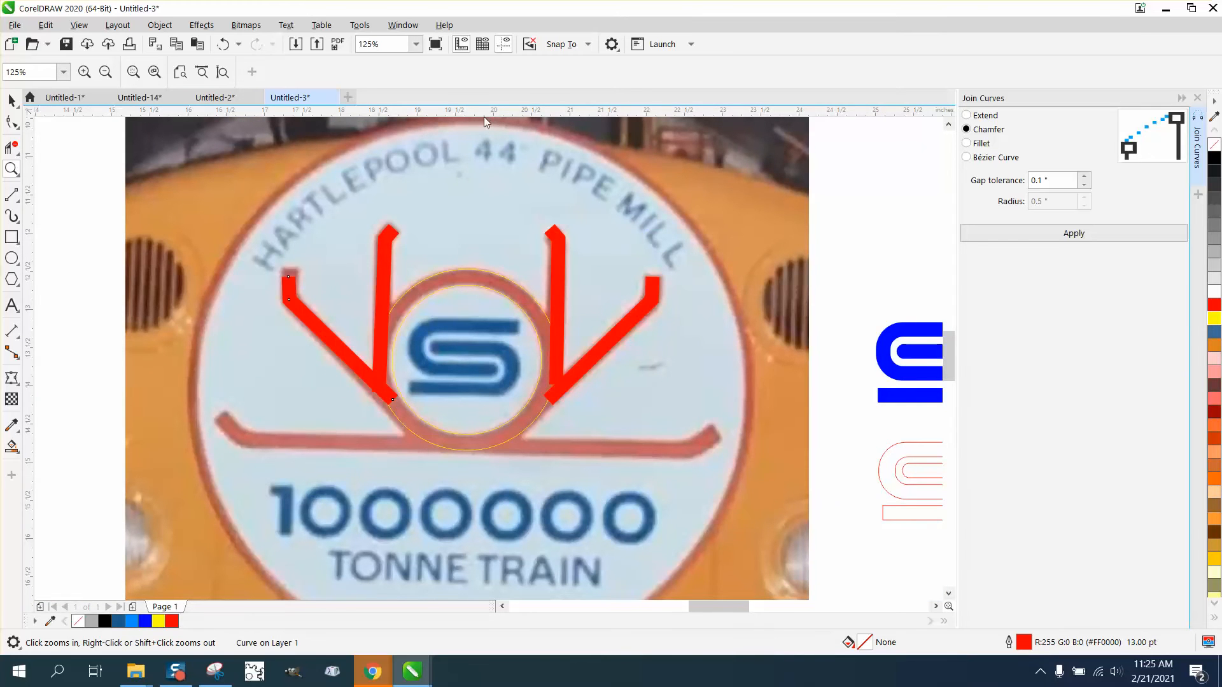
left_click_drag(484, 114, 490, 303)
left_click_drag(266, 439, 256, 452)
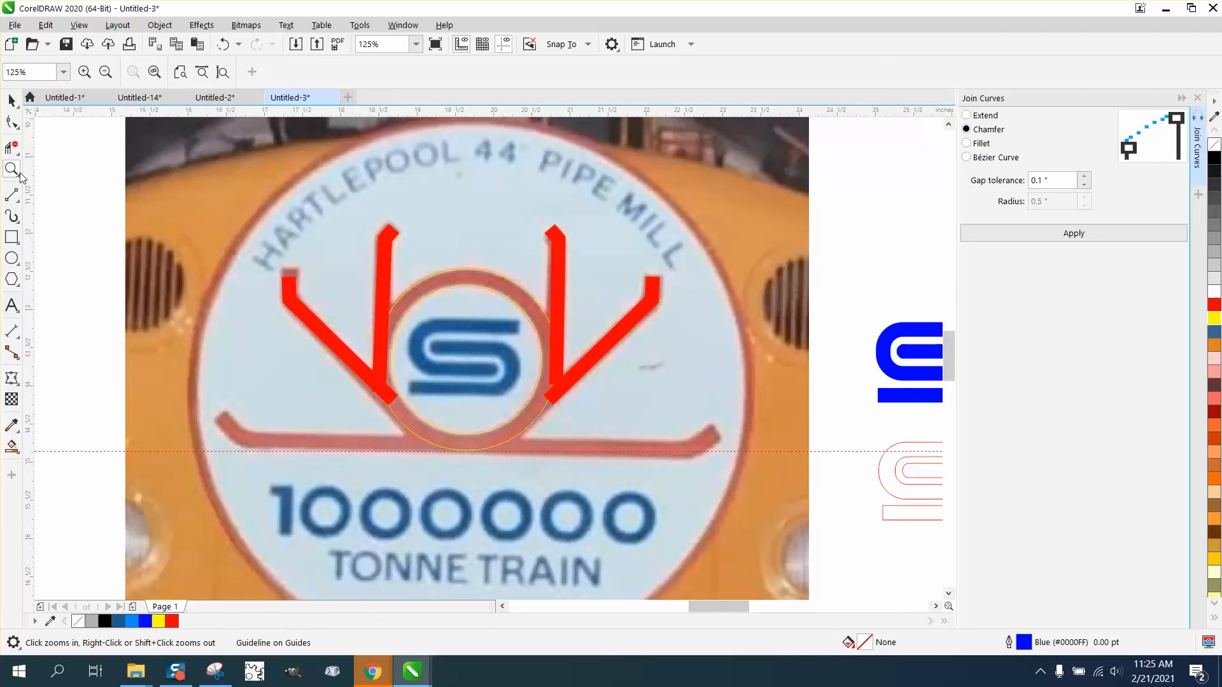
Step: Raise the left diagonal arm's tip node to cover the end of the arm in the photo
left_click_drag(234, 224, 489, 441)
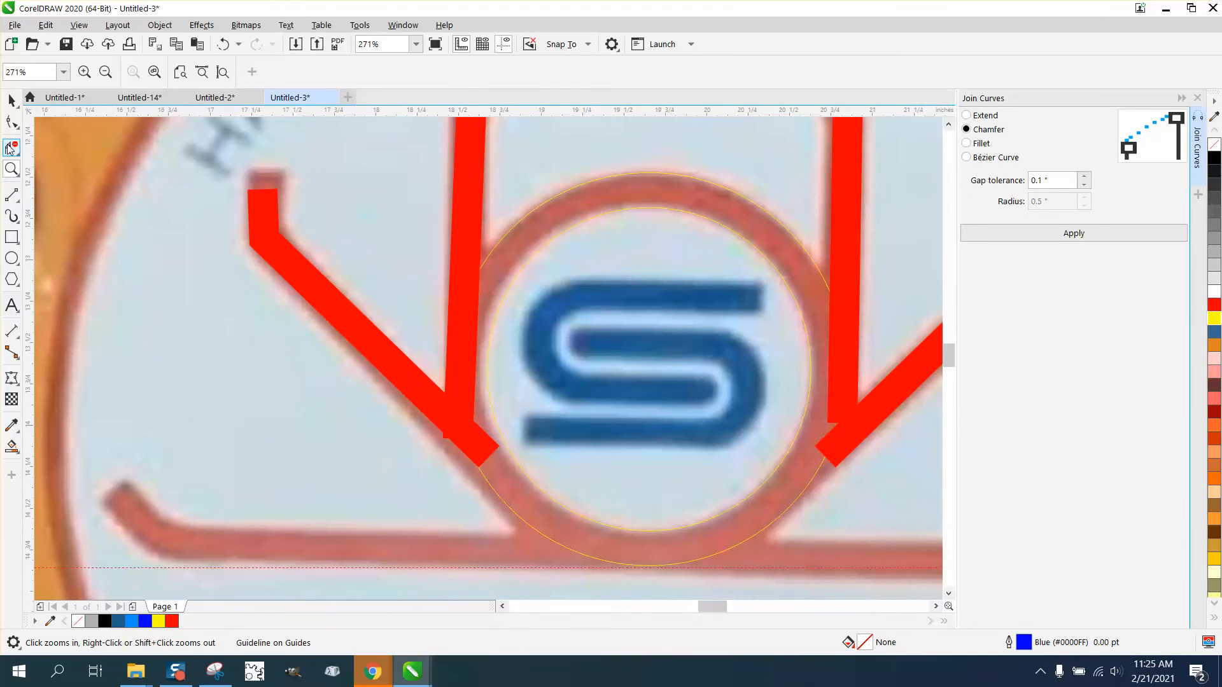
left_click(11, 122)
left_click(263, 195)
left_click(263, 189)
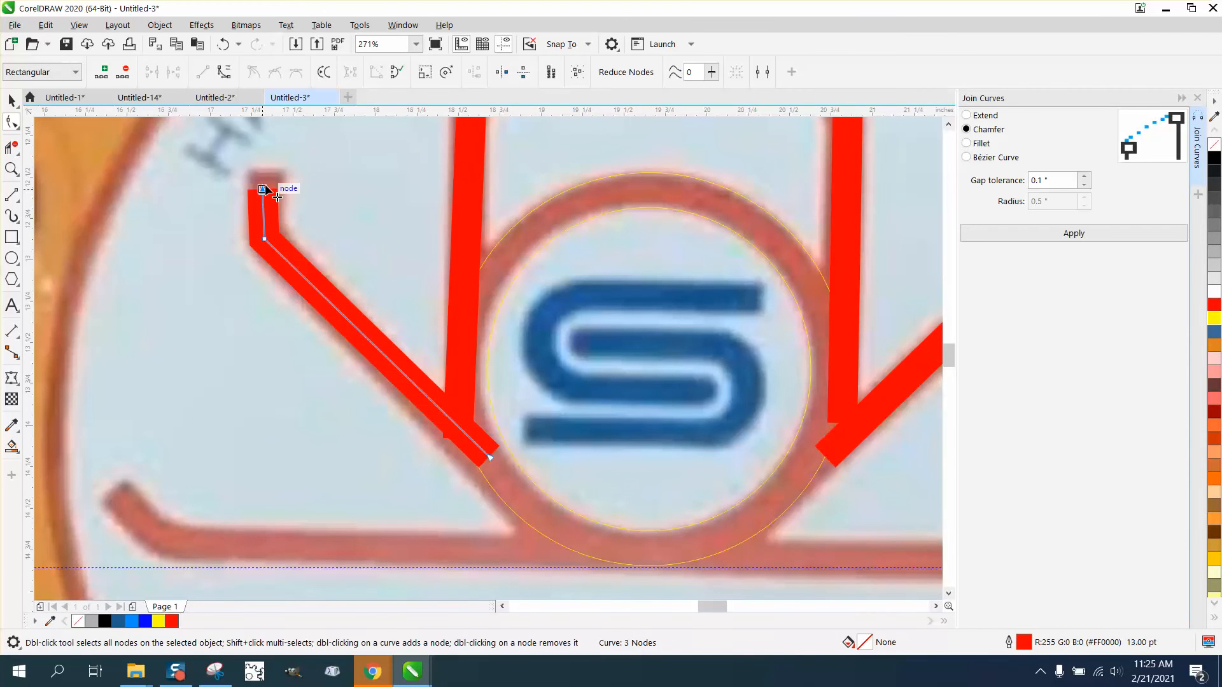
left_click_drag(266, 188, 265, 177)
key("F3")
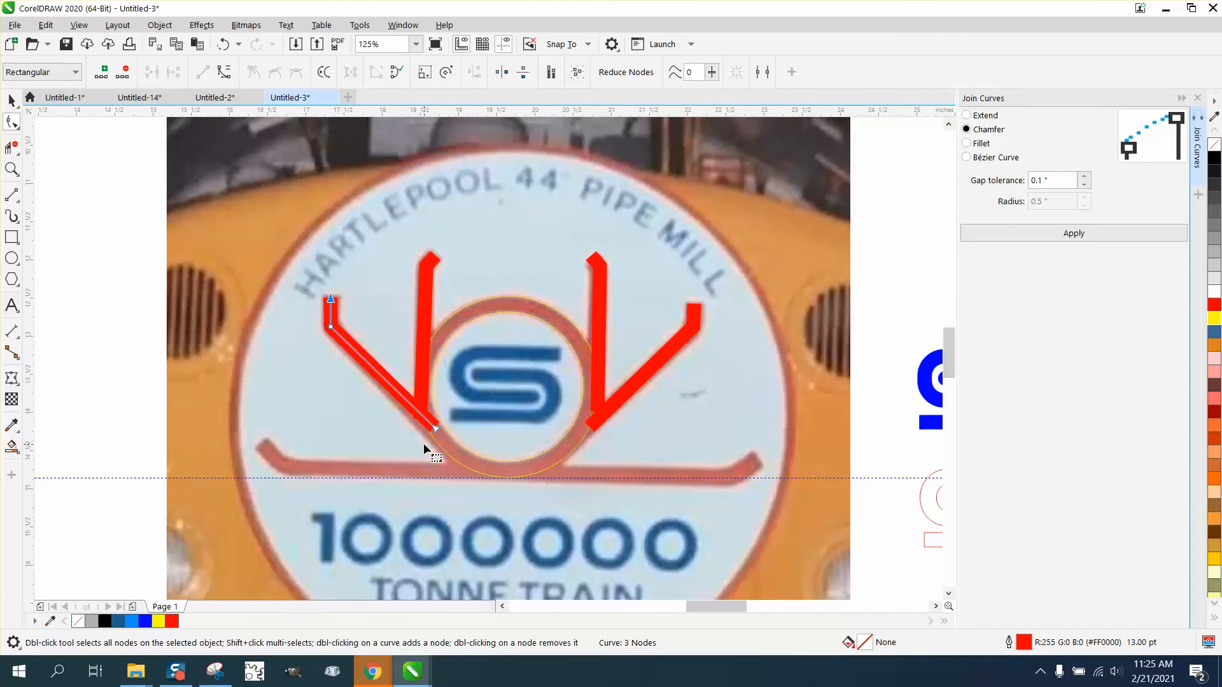
Step: Draw a two-segment line about 2.89 inches wide along the left half of the bottom bar, from below the ring to its bent tip
left_click(14, 198)
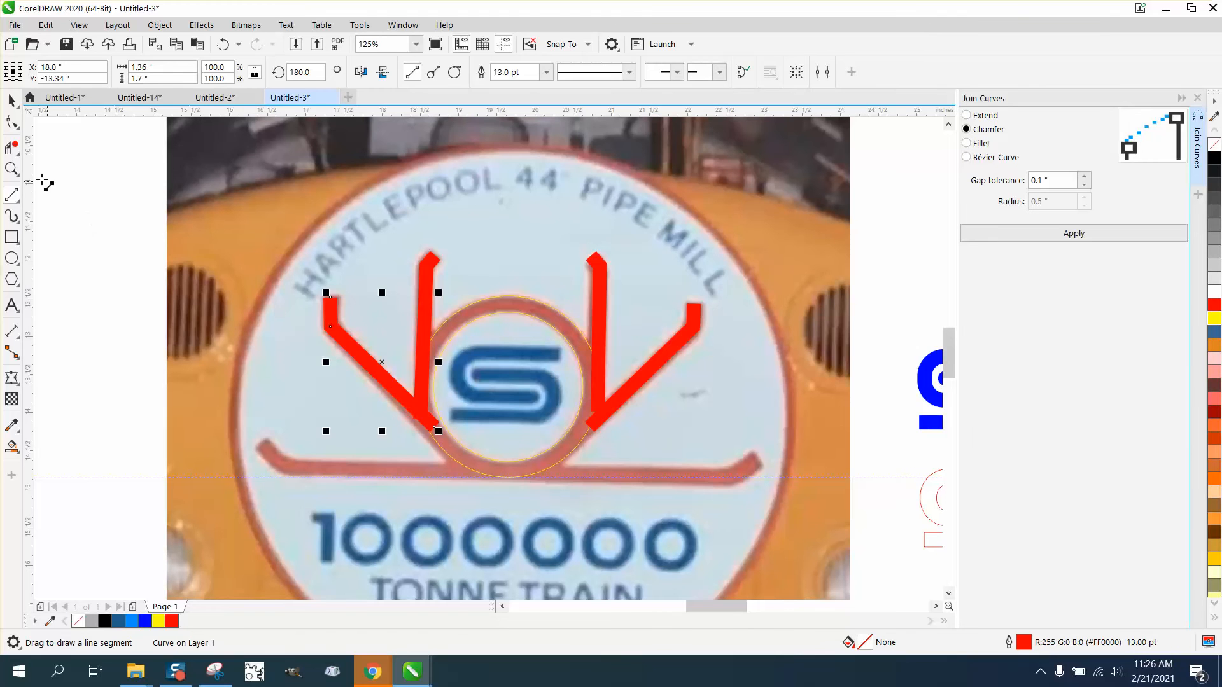
left_click(18, 202)
left_click(63, 215)
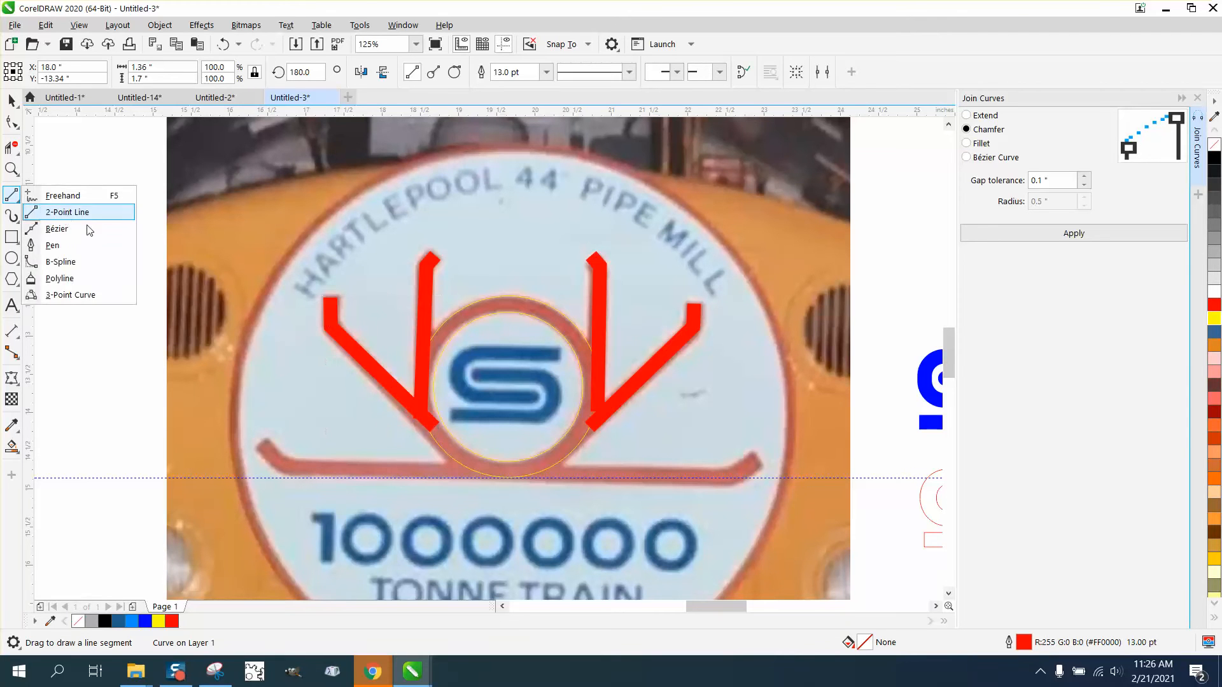
mouse_move(485, 475)
left_mouse_down()
mouse_move(320, 476)
mouse_move(263, 445)
left_mouse_up()
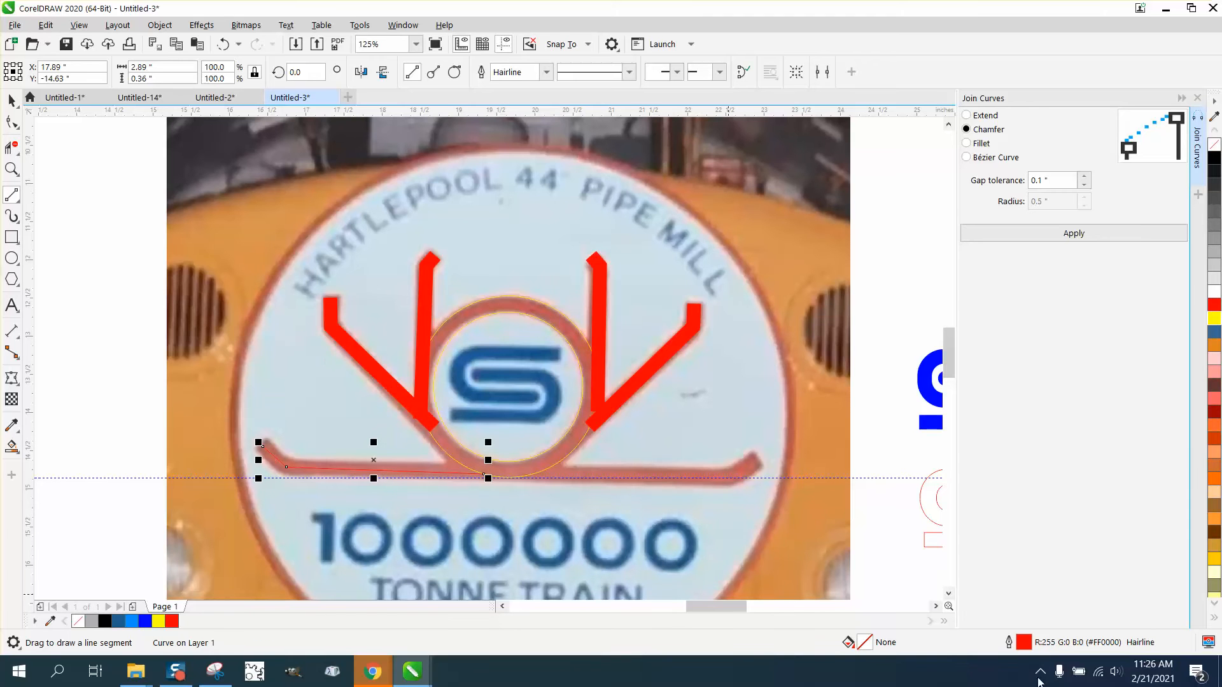
Step: Set the bottom bar line's outline width to 13 points
double_click(1023, 643)
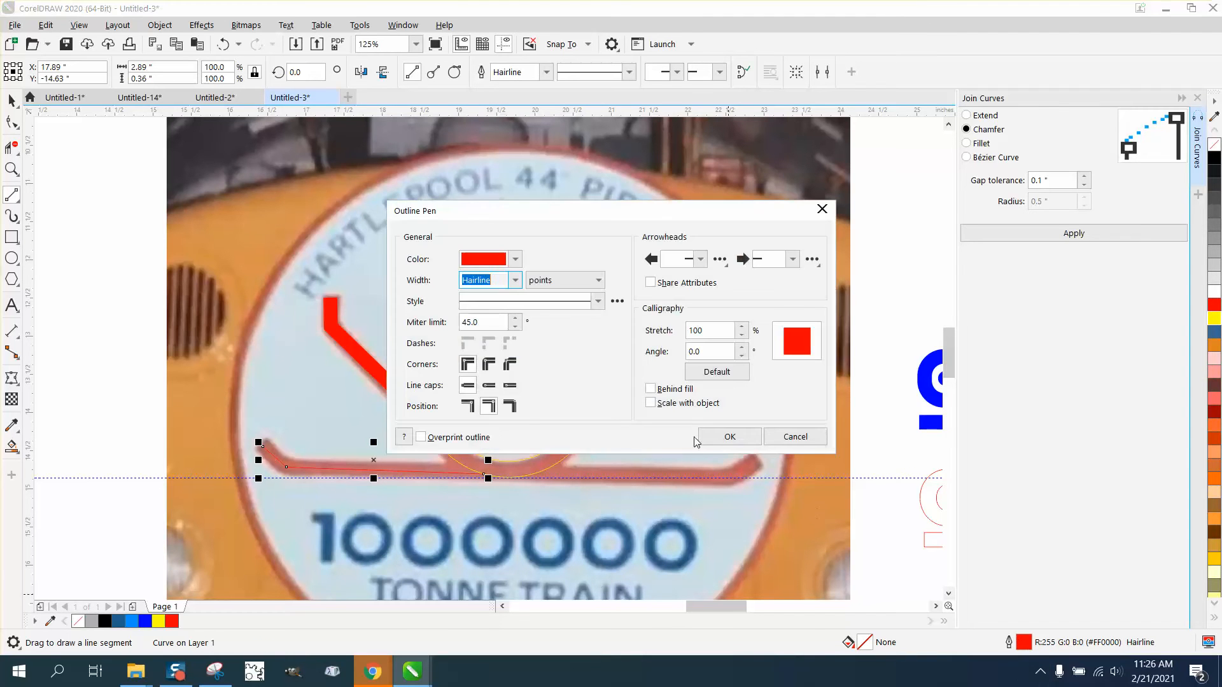
left_click(514, 280)
left_click(488, 282)
type("13")
key("Return")
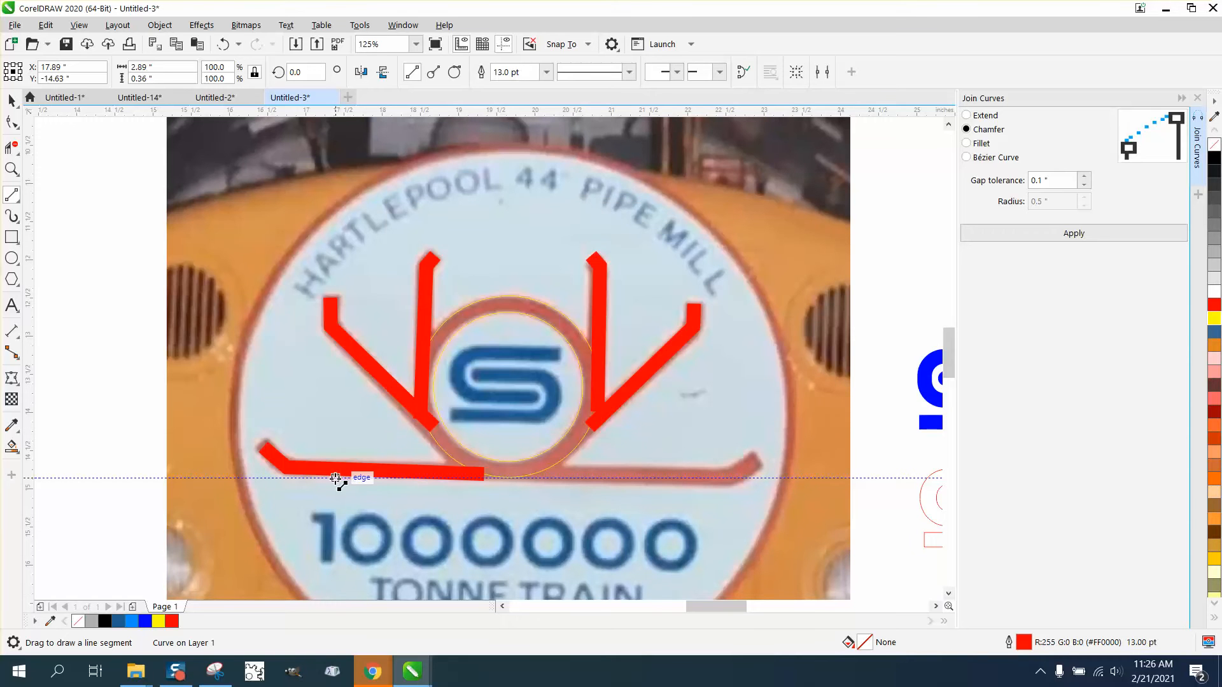
Step: Move the left tip node of the bottom bar line outward to cover the bar's bent end in the photo
left_click(11, 169)
left_click_drag(201, 388, 483, 544)
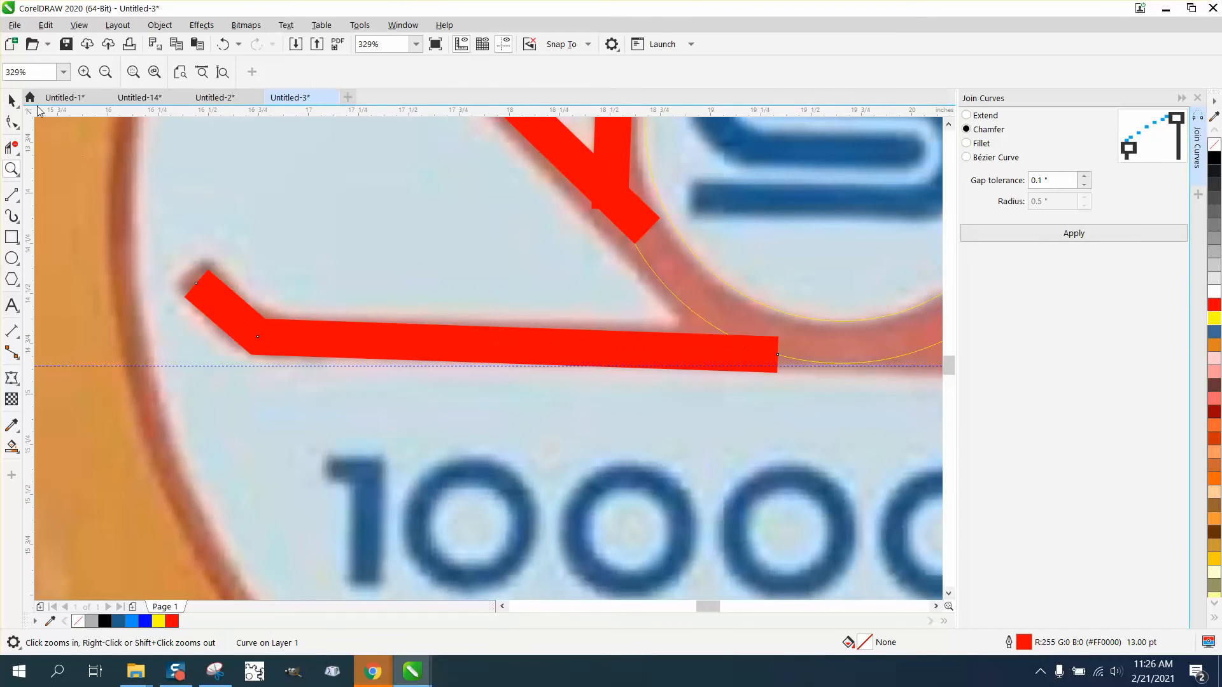
left_click(11, 121)
left_click(193, 285)
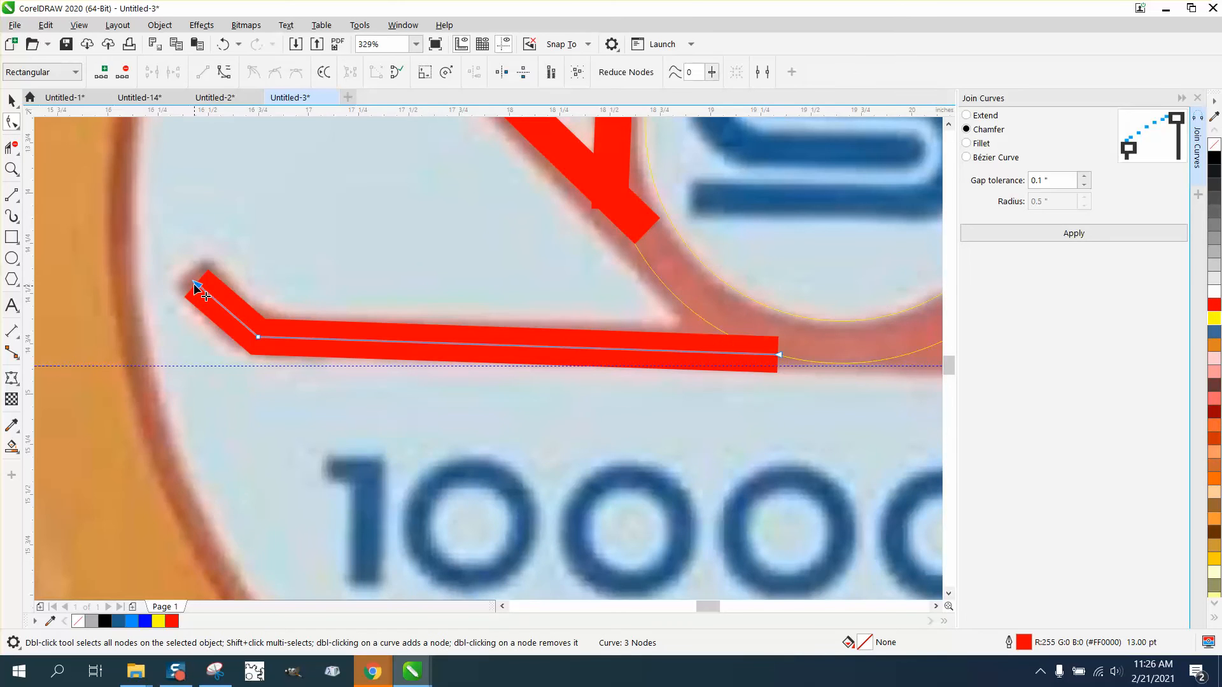
scroll(131, 265, "down", 3)
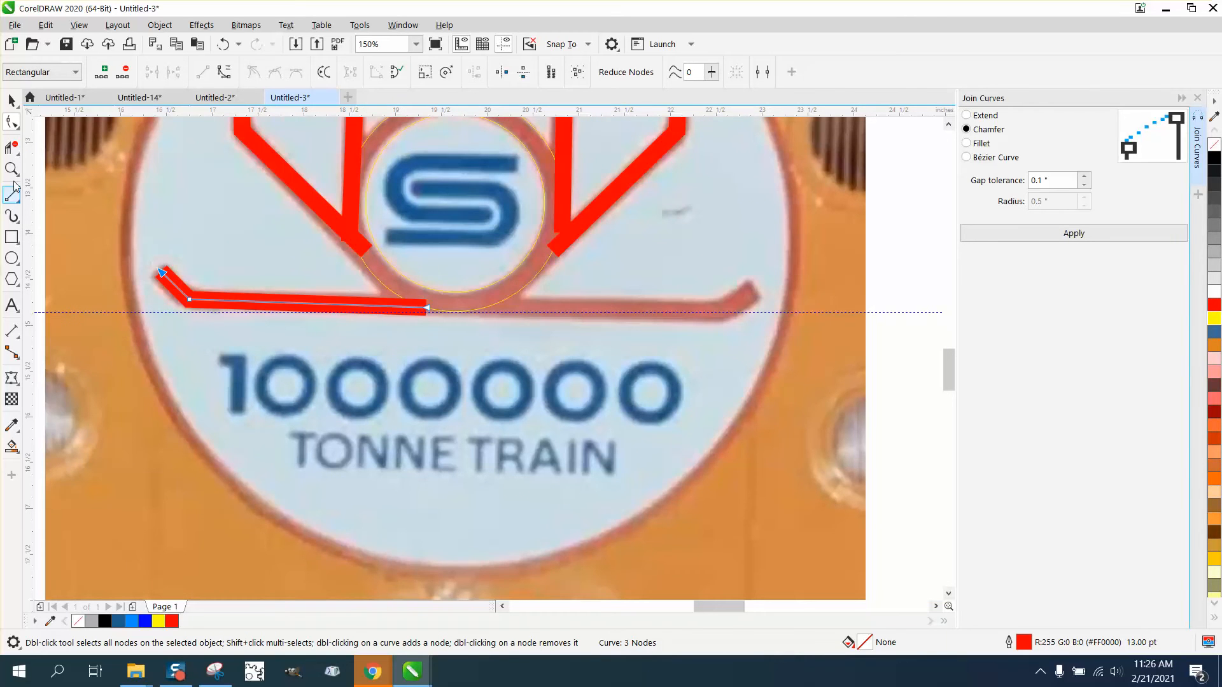
Step: Make a horizontally mirrored copy of the left bottom bar line and place it over the right half of the bar
left_click(11, 100)
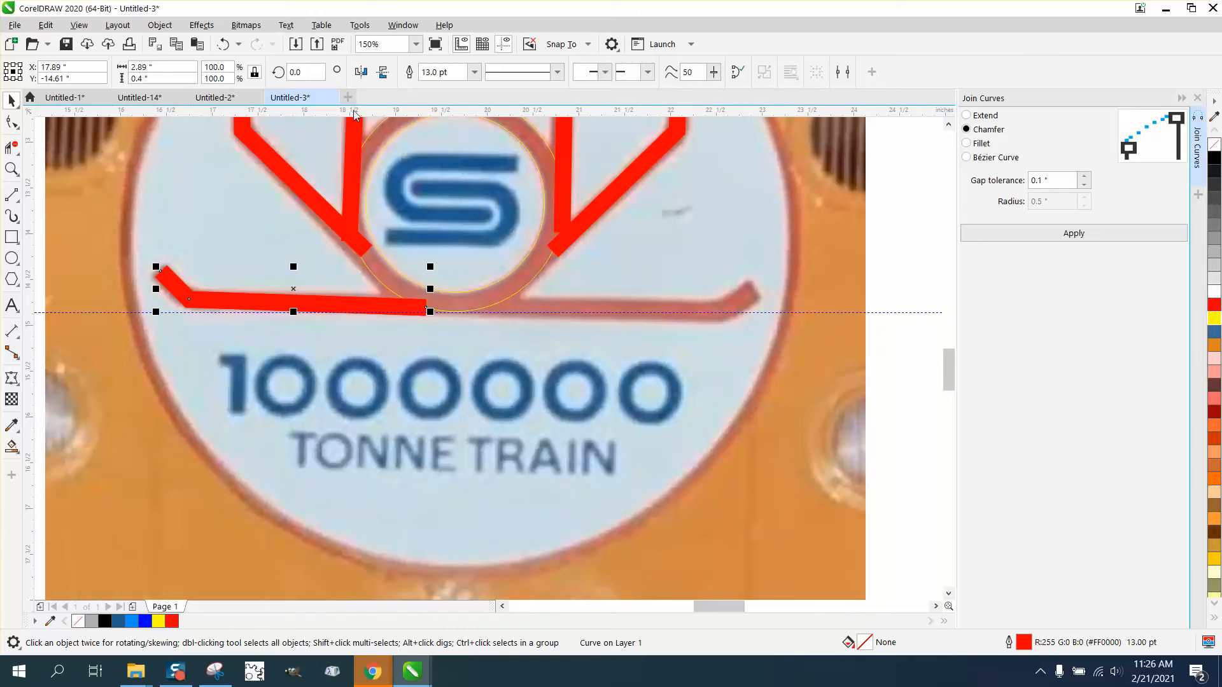
left_click(361, 72)
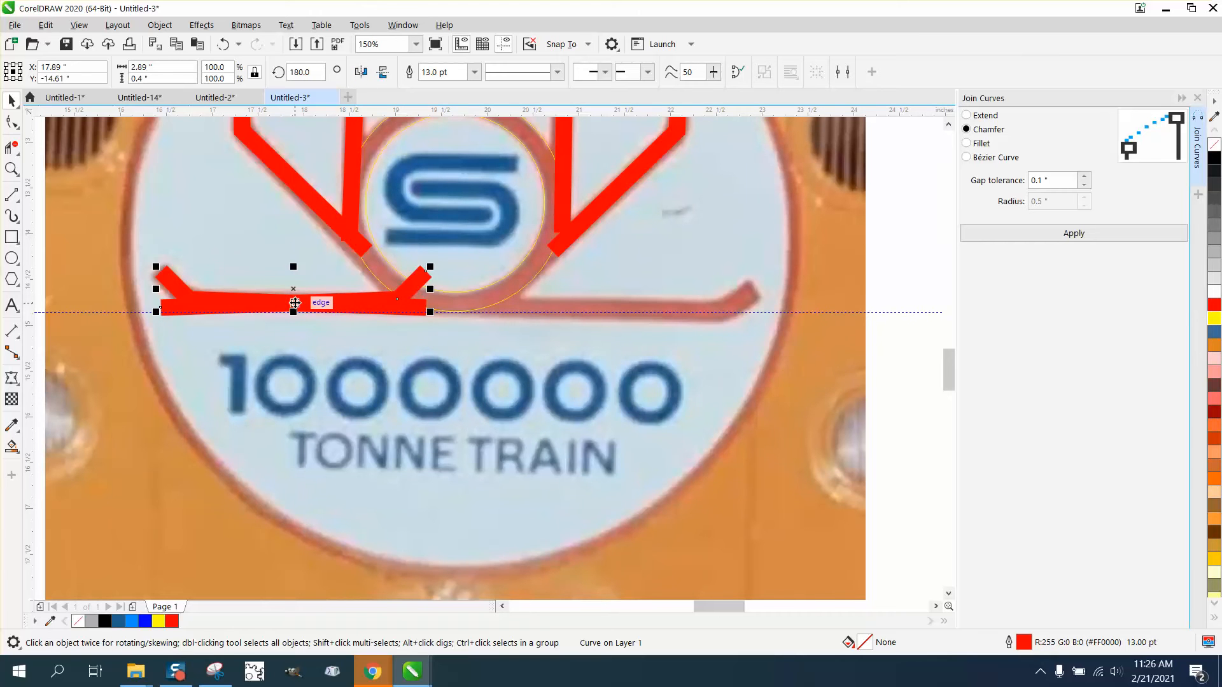
left_click_drag(299, 300, 628, 325)
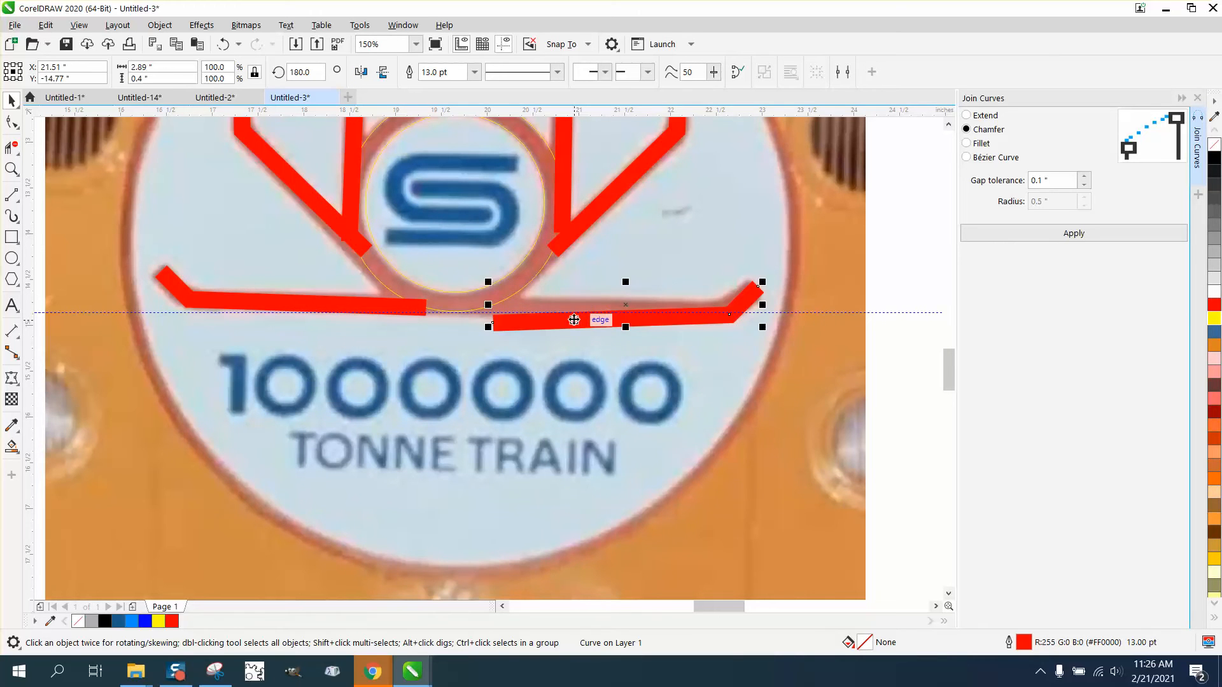
Step: Rotate the mirrored bar line to about 176 degrees and shift it upward to follow the right half of the bar in the photo
left_click(537, 321)
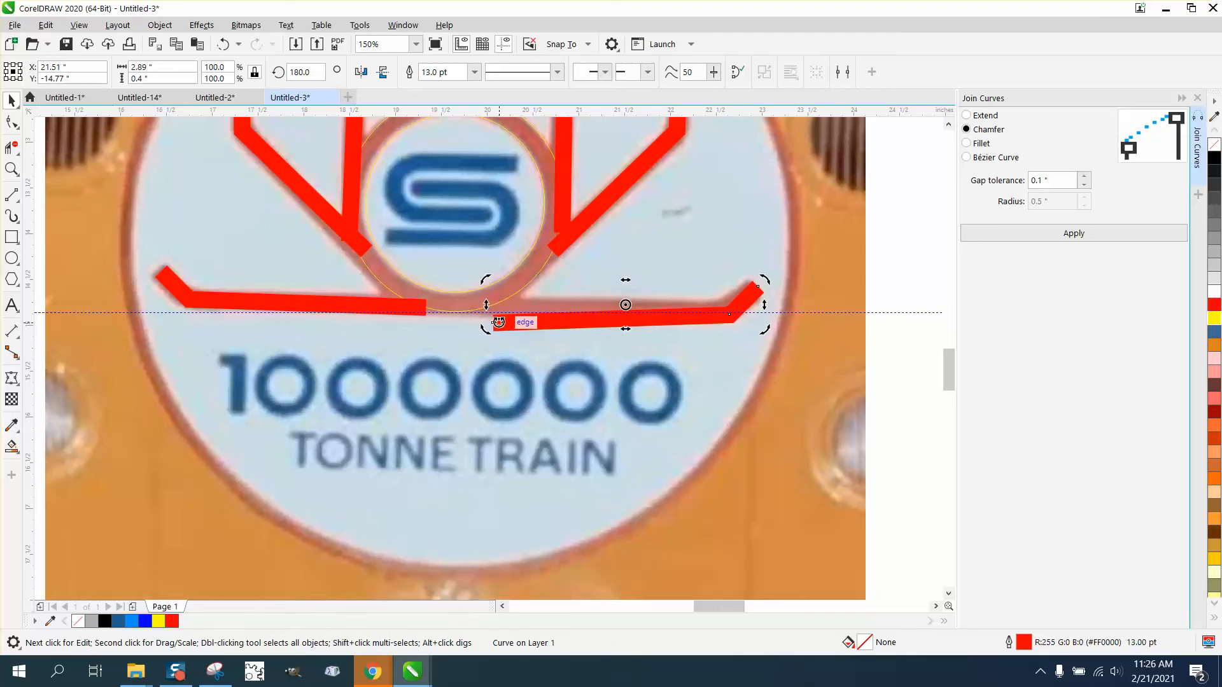
left_click_drag(500, 322, 502, 308)
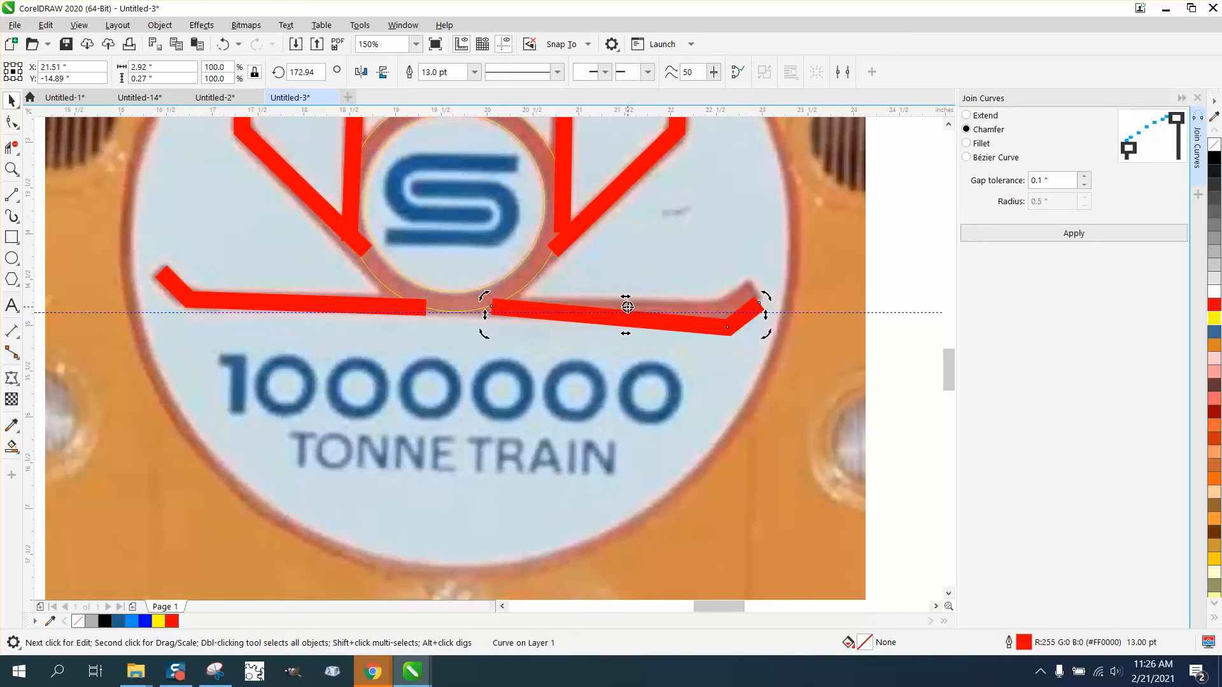
left_click(647, 319)
left_click_drag(647, 319, 646, 315)
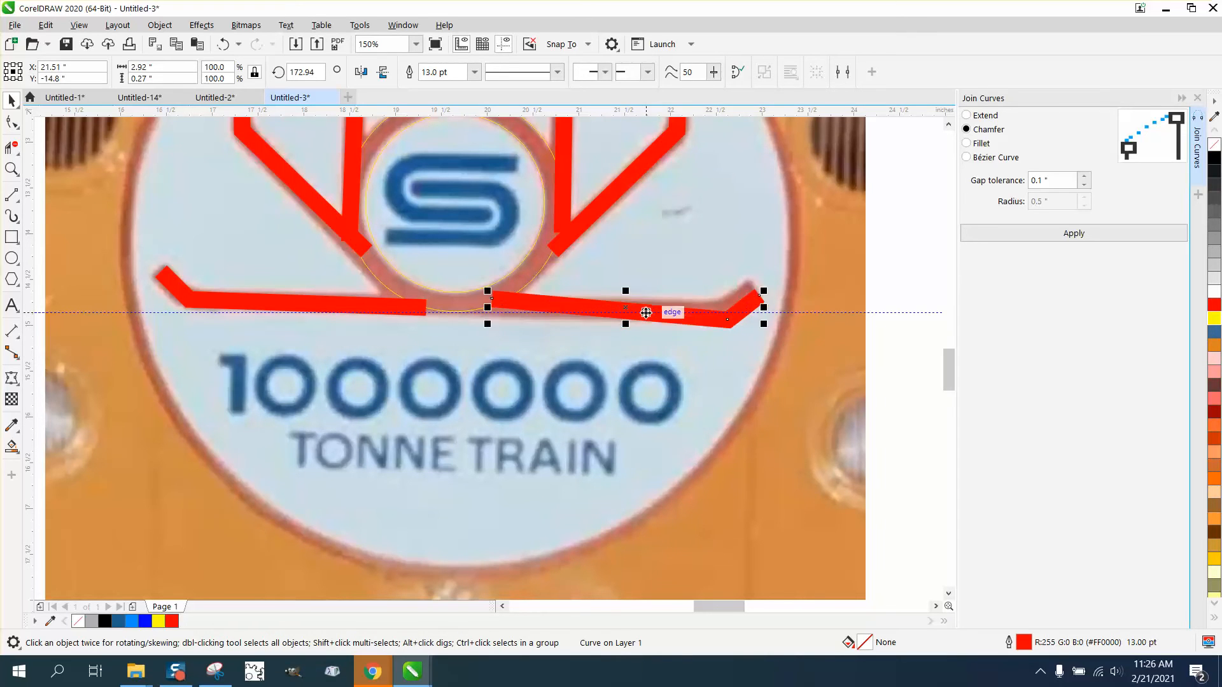
left_click(623, 310)
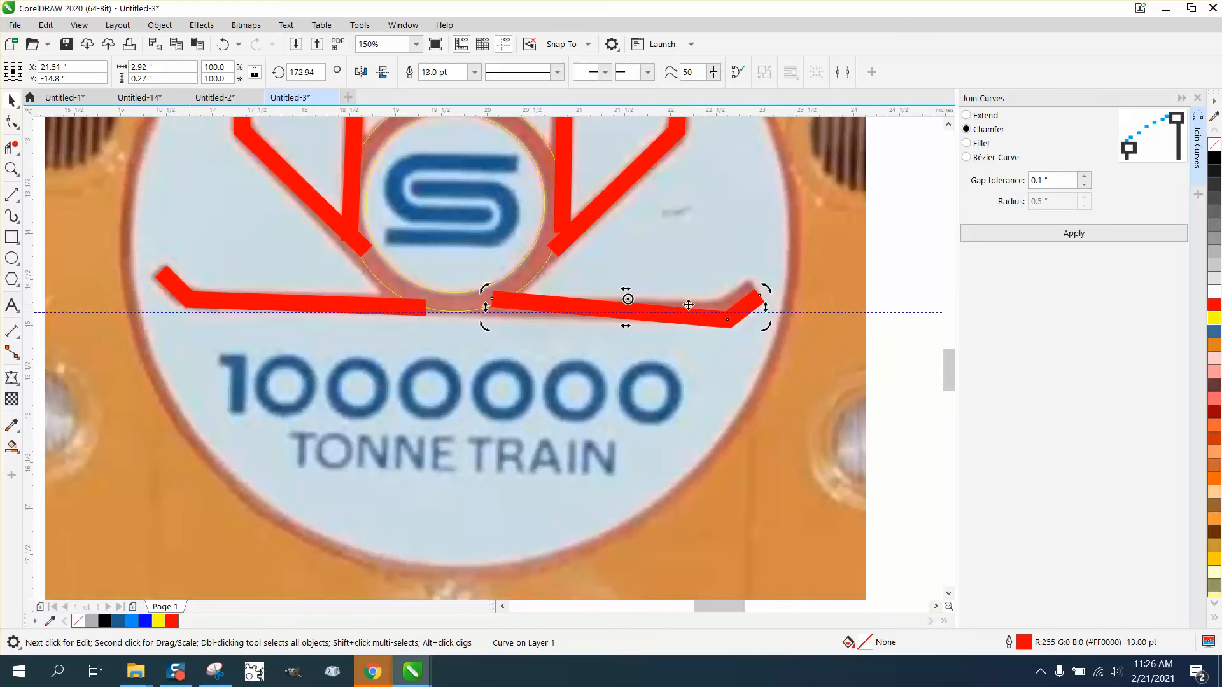
left_click_drag(766, 290, 764, 282)
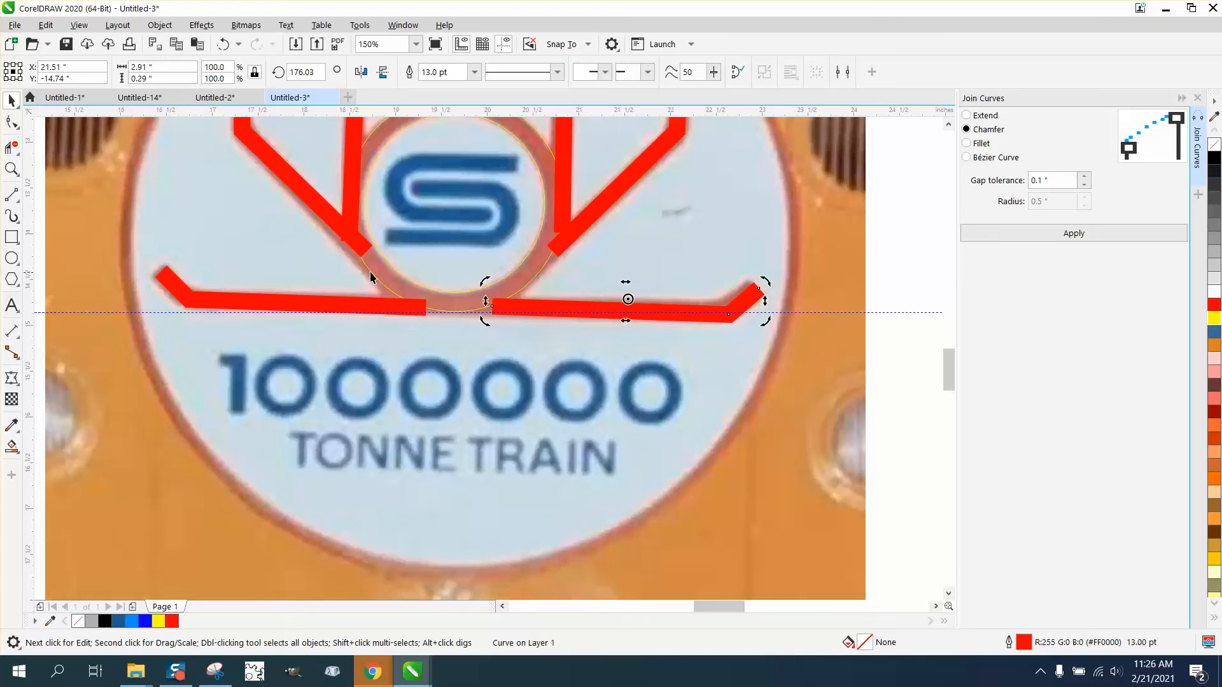
Step: Lower the inner end node of the right bottom bar line slightly to match the bar in the photo
left_click(11, 170)
left_click_drag(344, 271, 644, 445)
right_click(481, 397)
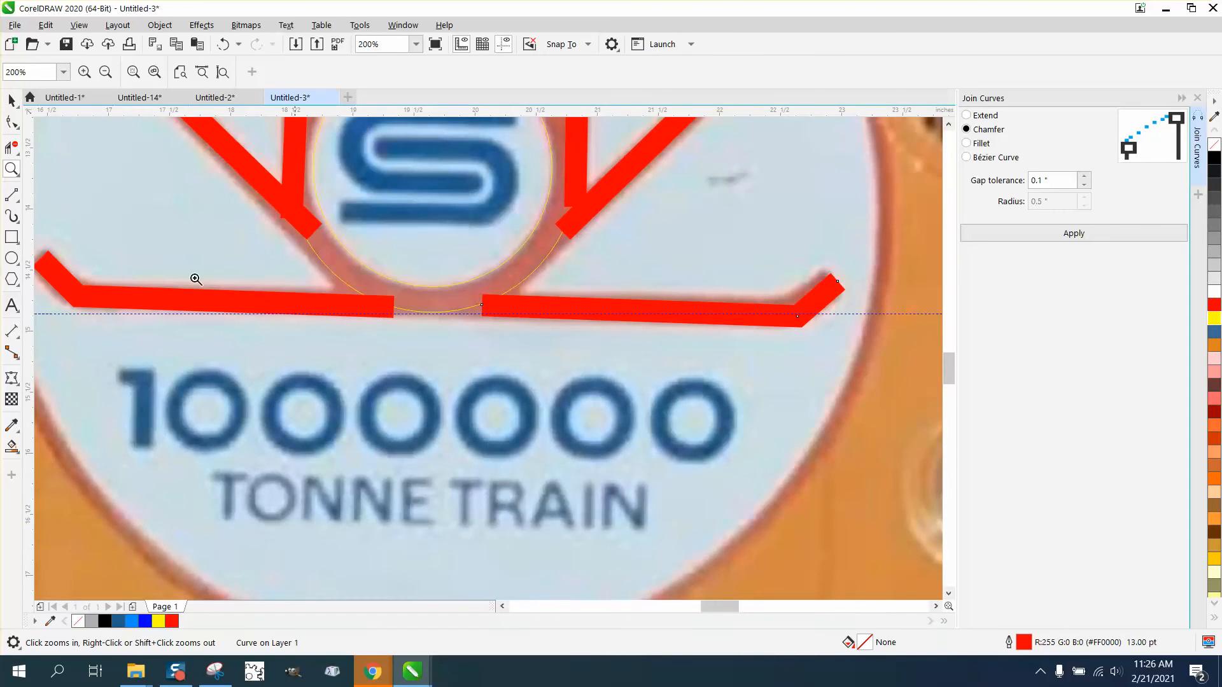
left_click(12, 122)
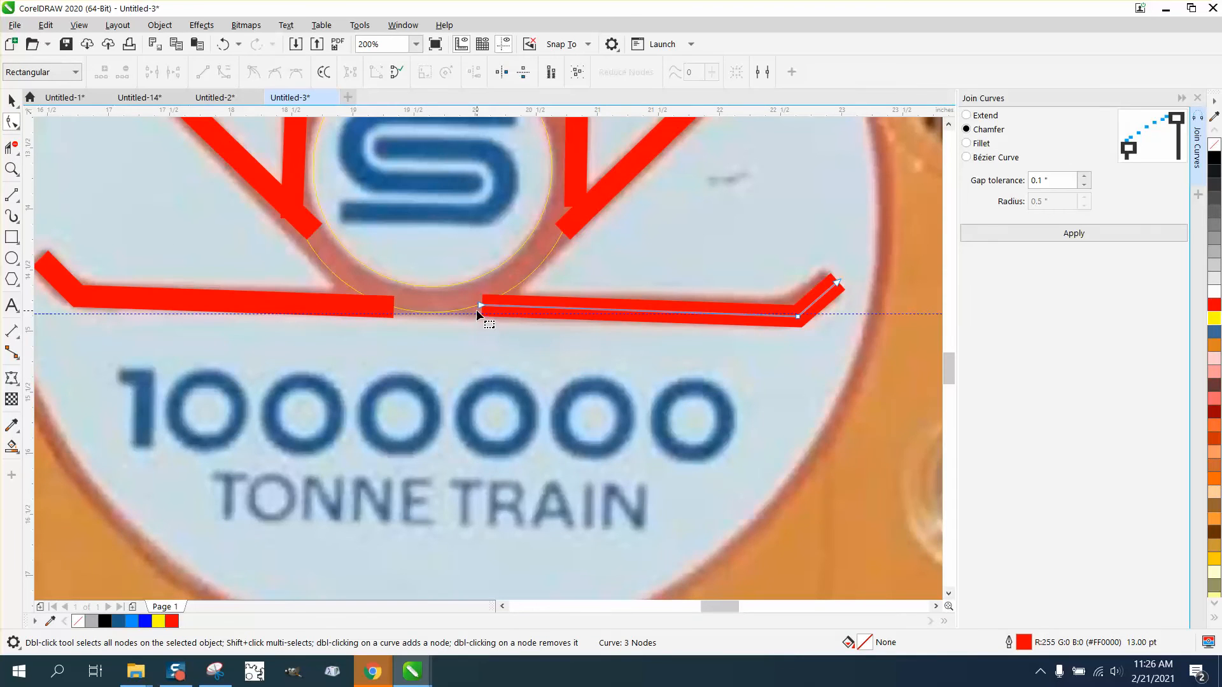
mouse_move(479, 306)
left_mouse_down()
mouse_move(482, 316)
mouse_move(480, 307)
left_mouse_up()
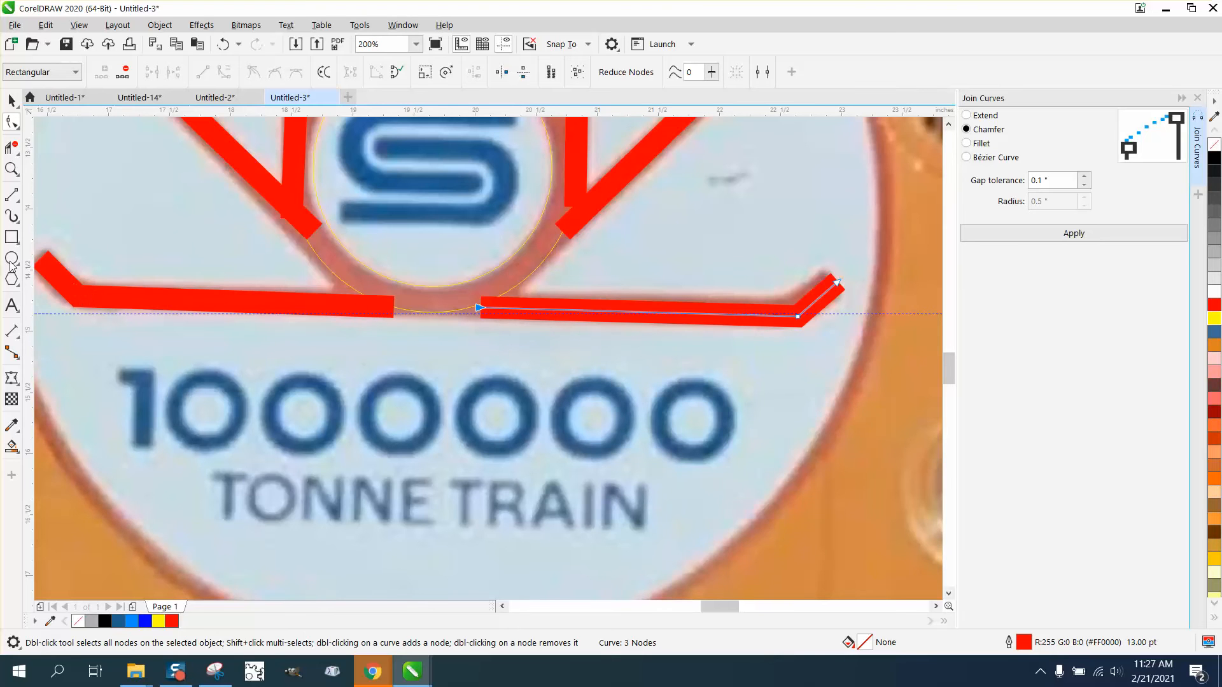
scroll(354, 342, "down", 2)
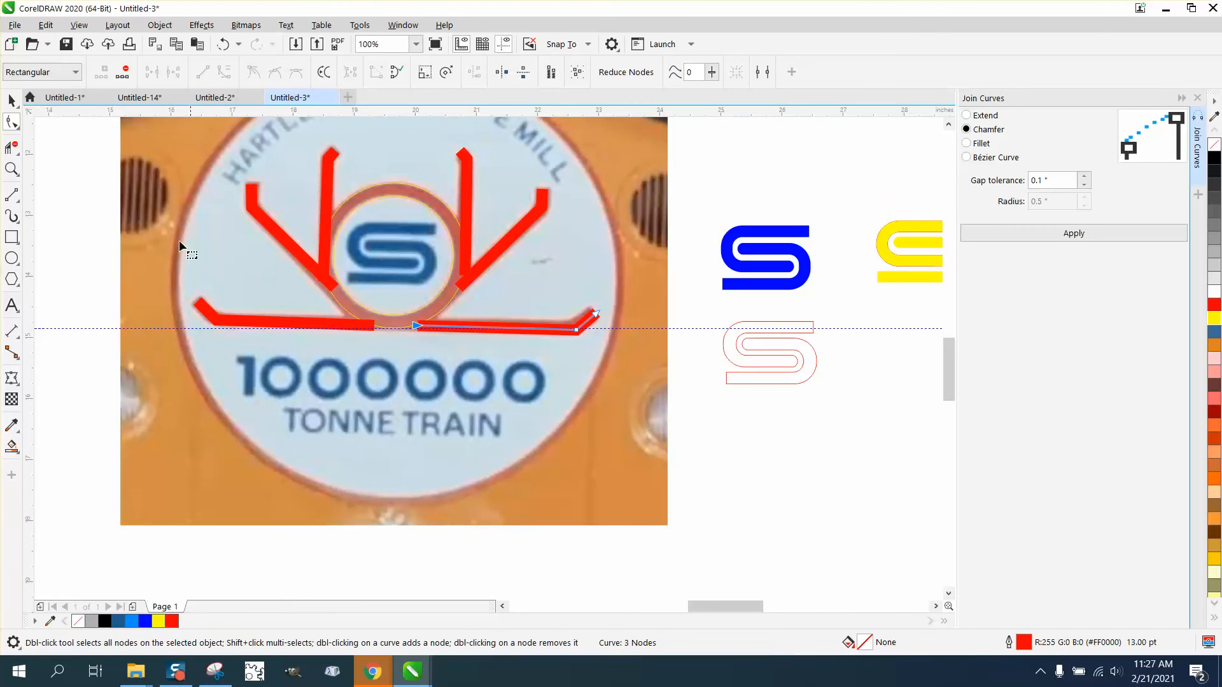
Step: Select the ring circles, the four arms and both bottom bar lines, and convert their outlines to objects
left_click(12, 100)
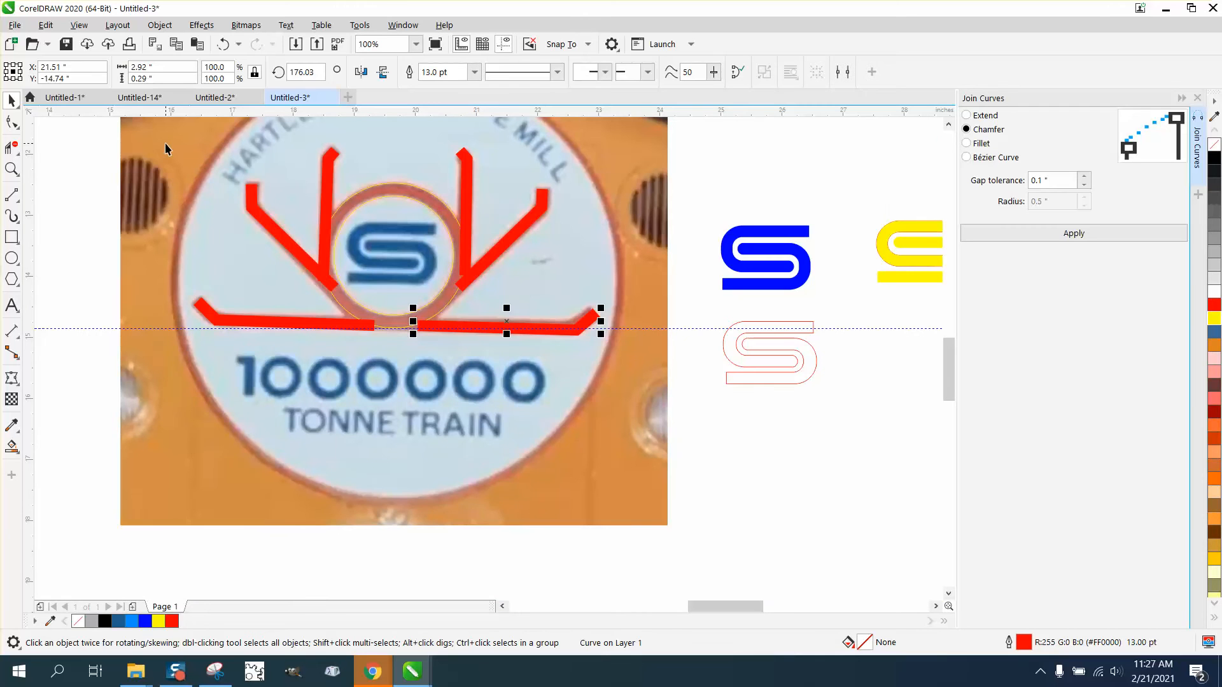
left_click_drag(157, 132, 410, 374)
left_click_drag(551, 392, 651, 406)
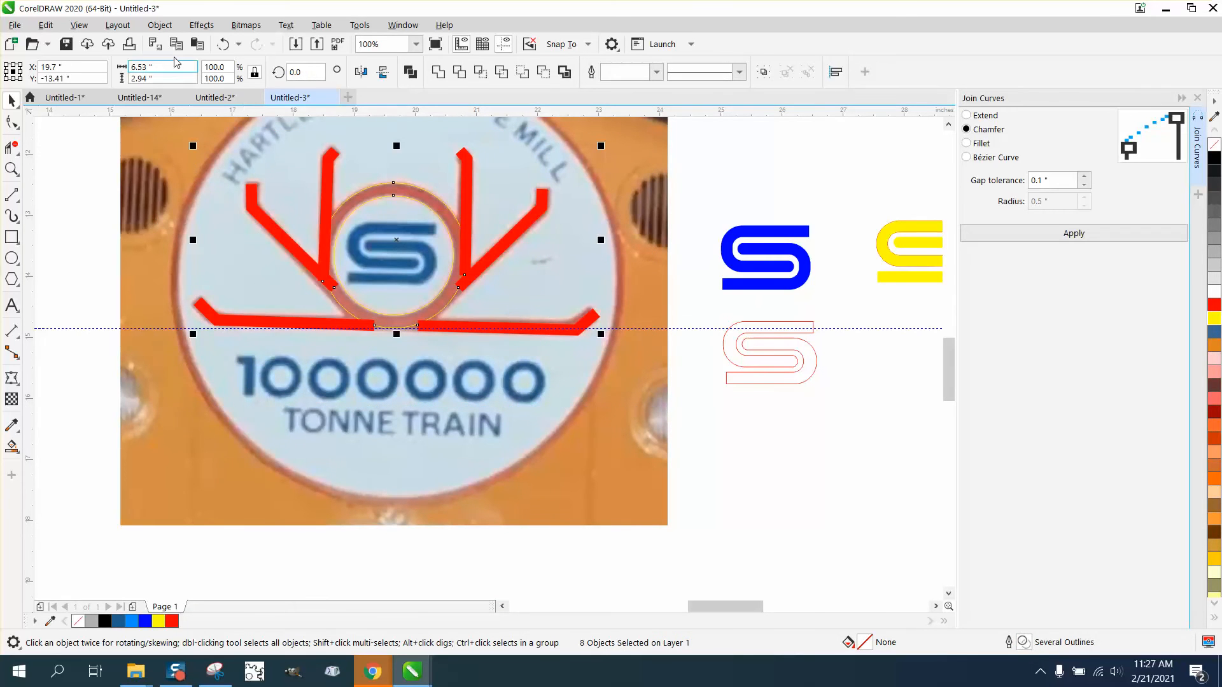
left_click(160, 25)
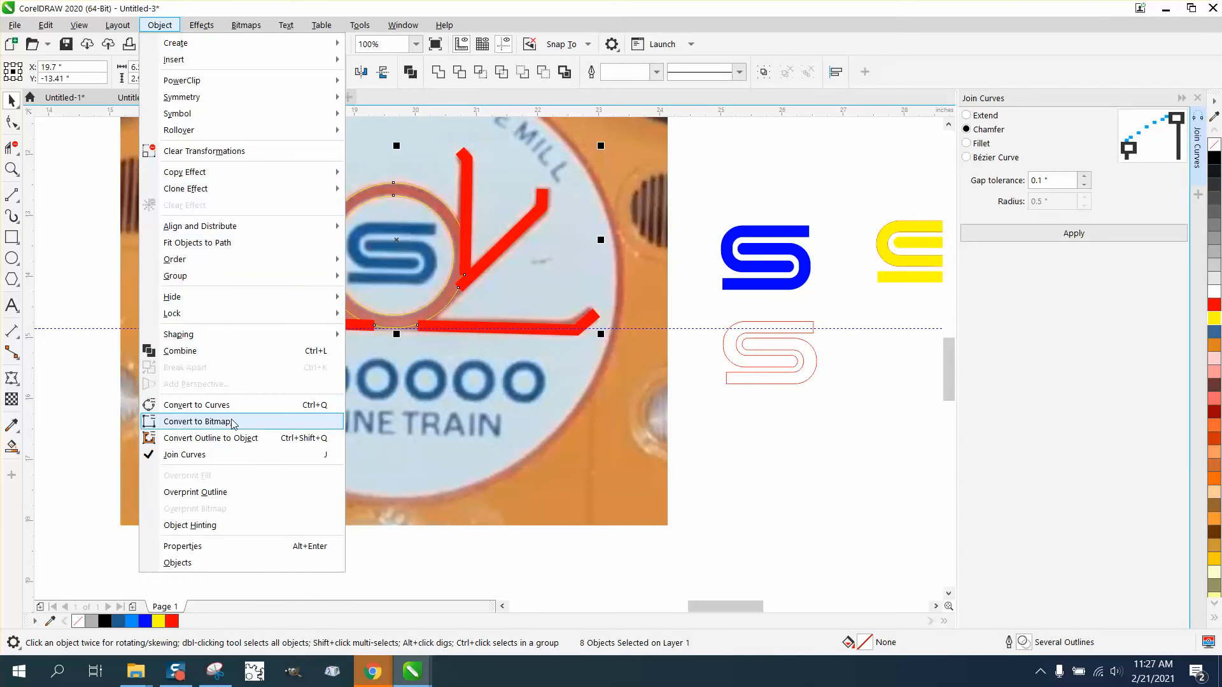
left_click(232, 439)
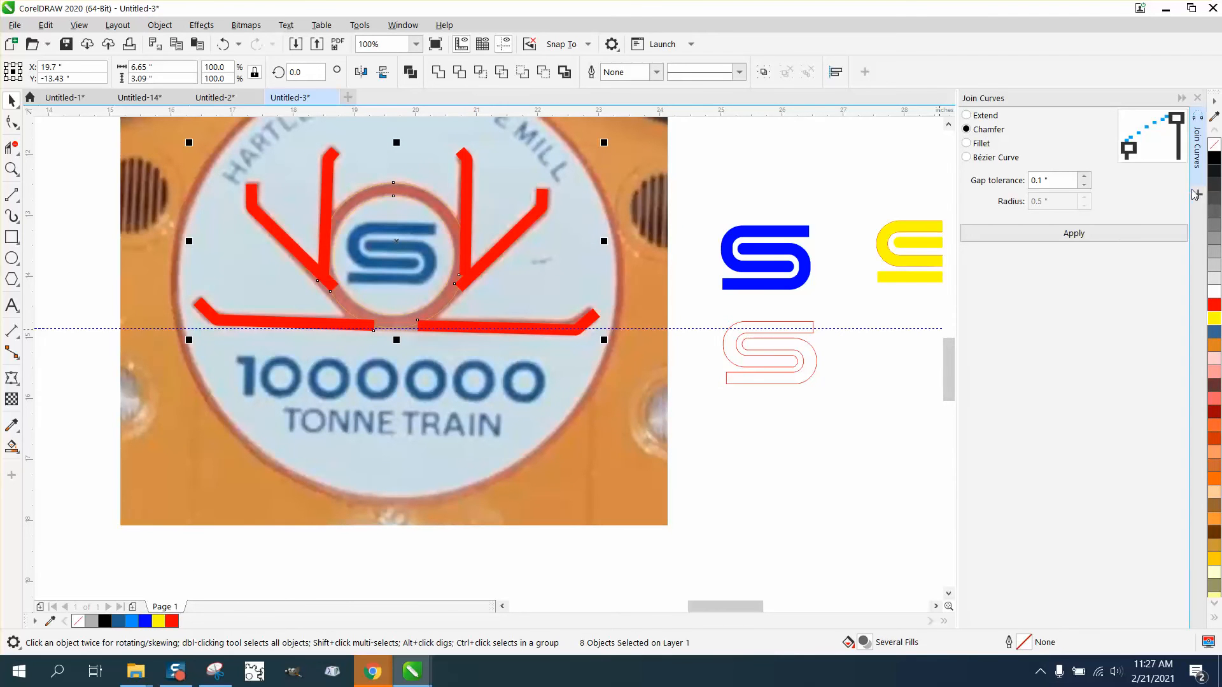
Step: Remove the fill from the eight emblem shapes and give them a yellow outline
left_click(1214, 145)
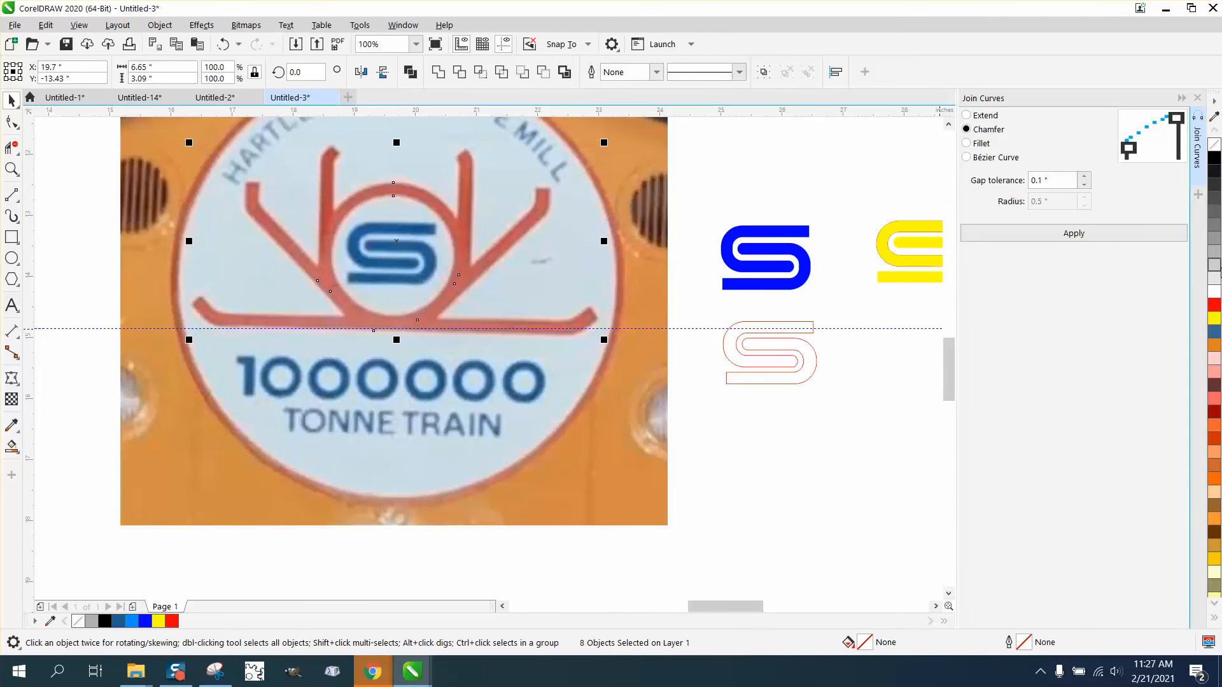
right_click(1215, 315)
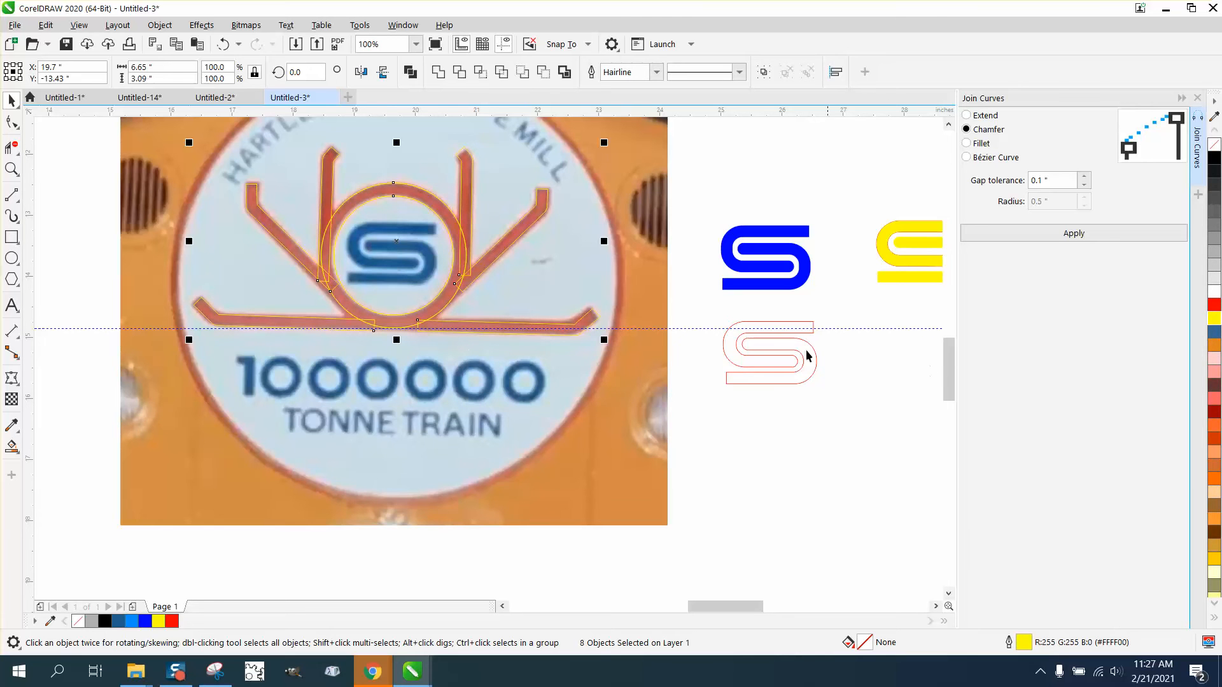
left_click(11, 168)
right_click(235, 195)
left_click_drag(199, 170, 490, 316)
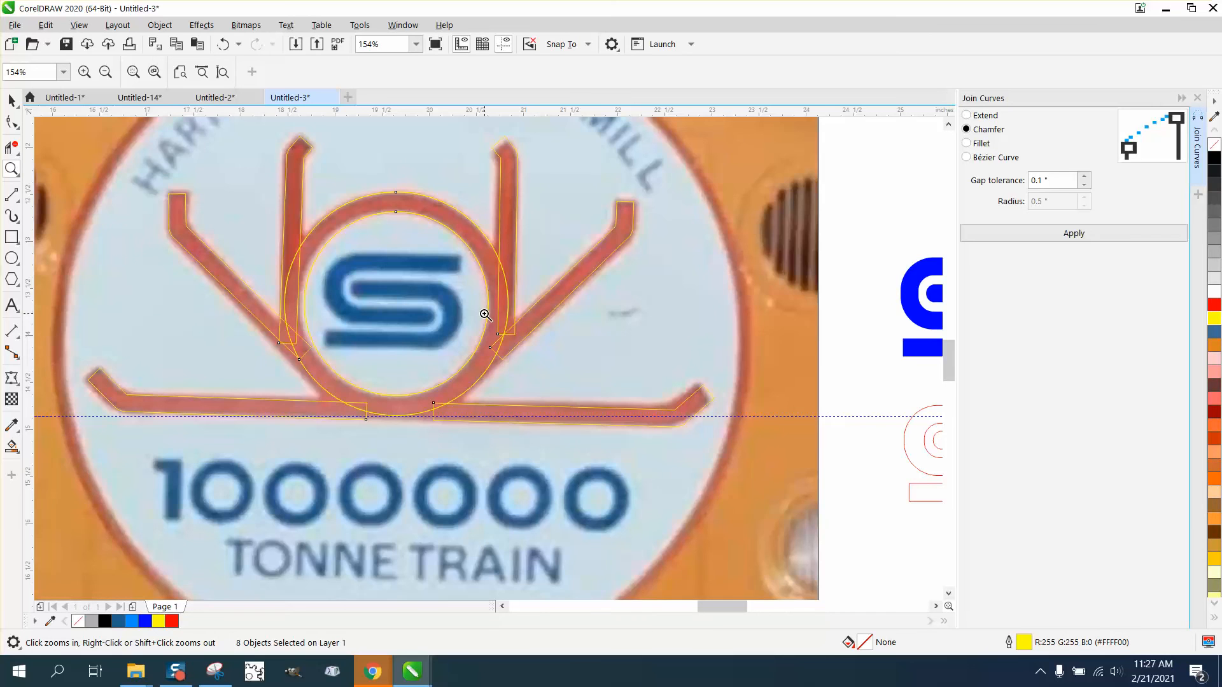
Step: Try to weld the ring, arms and bottom bar shapes into a single curve
right_click(184, 183)
left_click(11, 100)
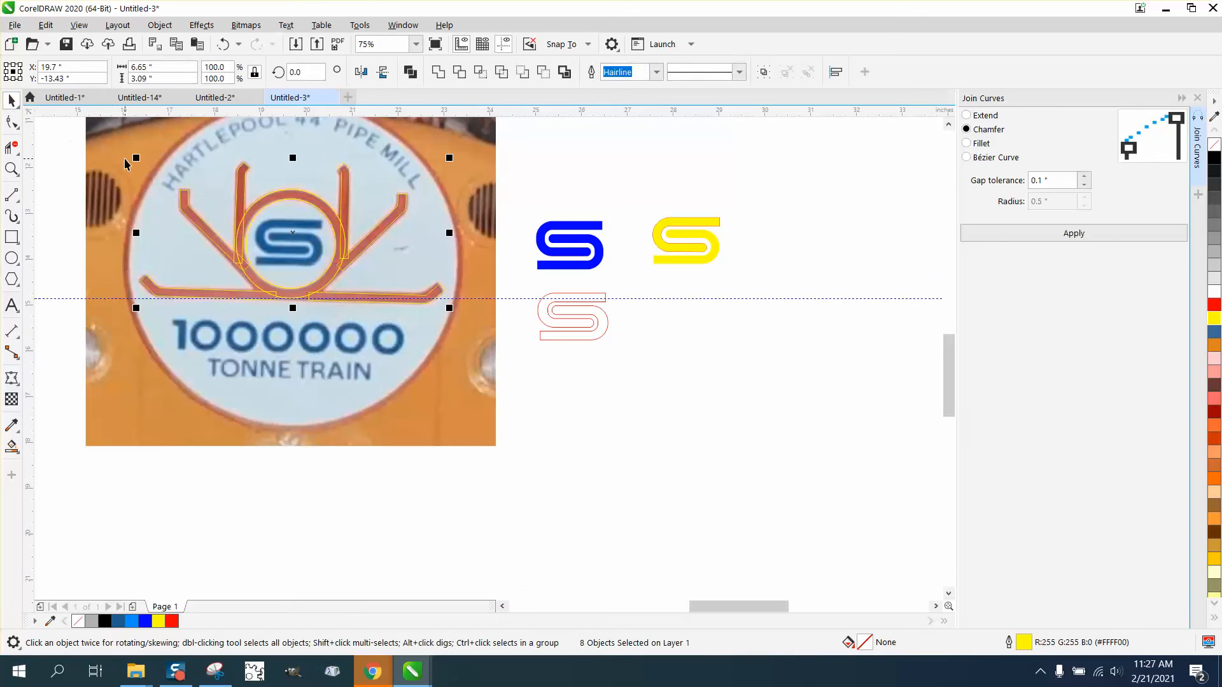
left_click_drag(113, 138, 154, 212)
left_click_drag(507, 331, 508, 330)
left_click(439, 71)
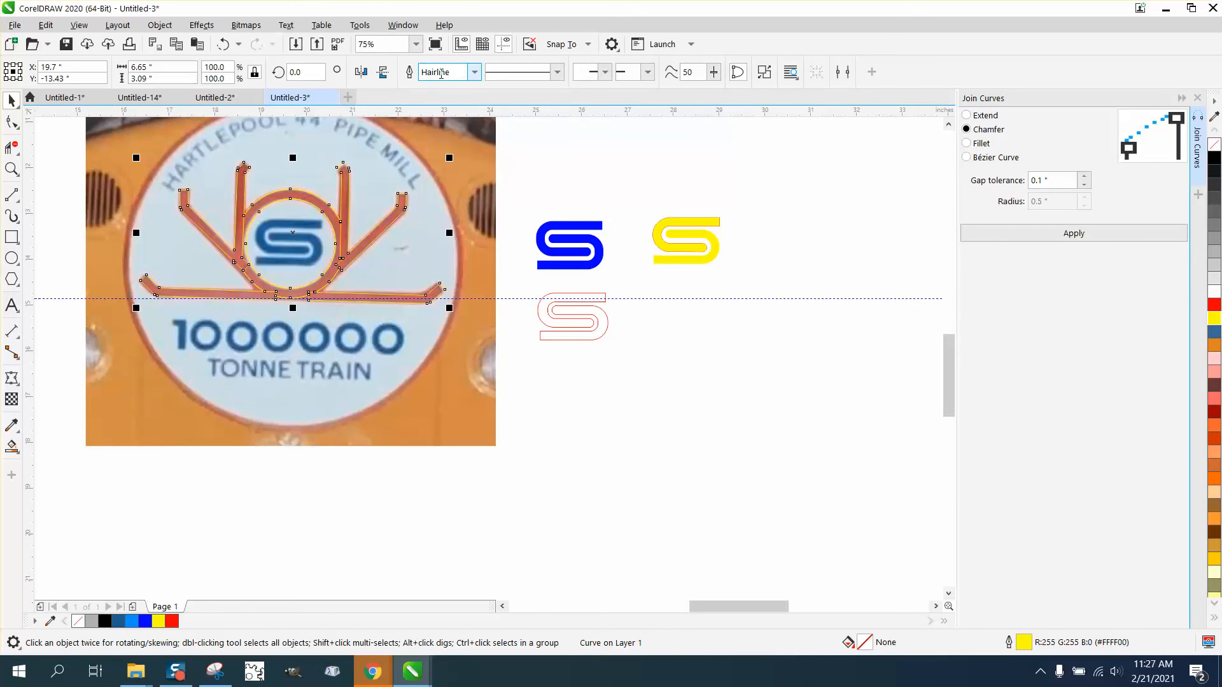
Step: Undo the weld so the ring, arms and bottom bar are separate shapes again
left_click(12, 148)
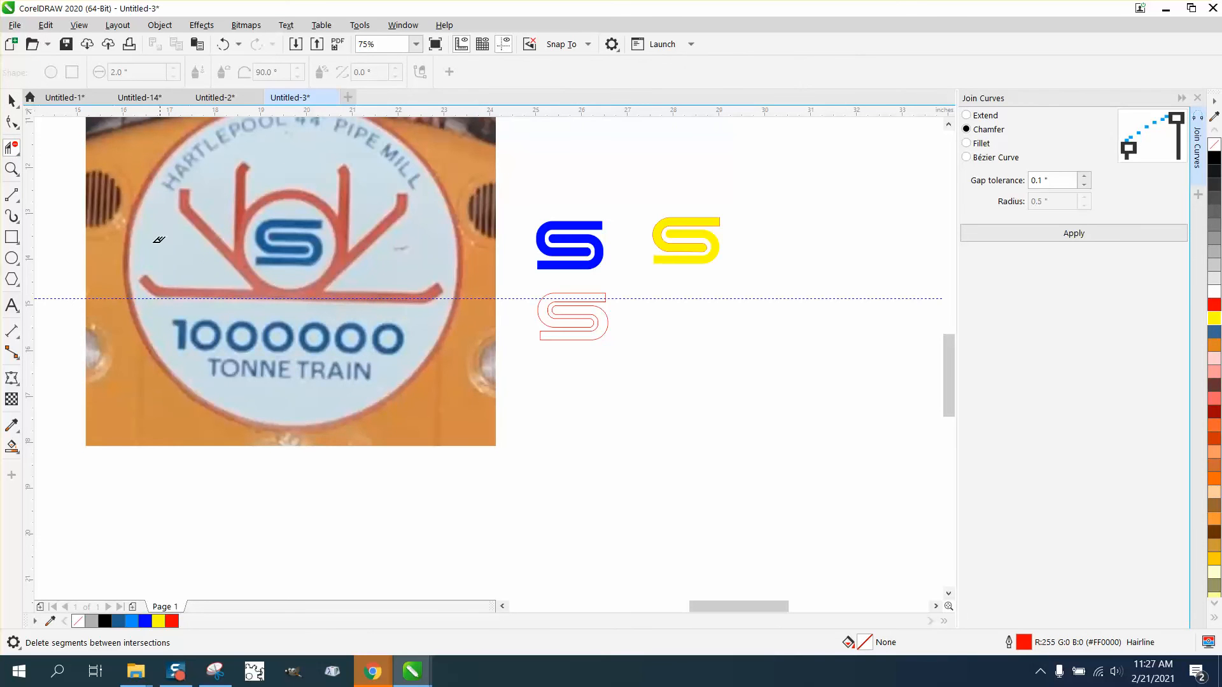
left_click(222, 44)
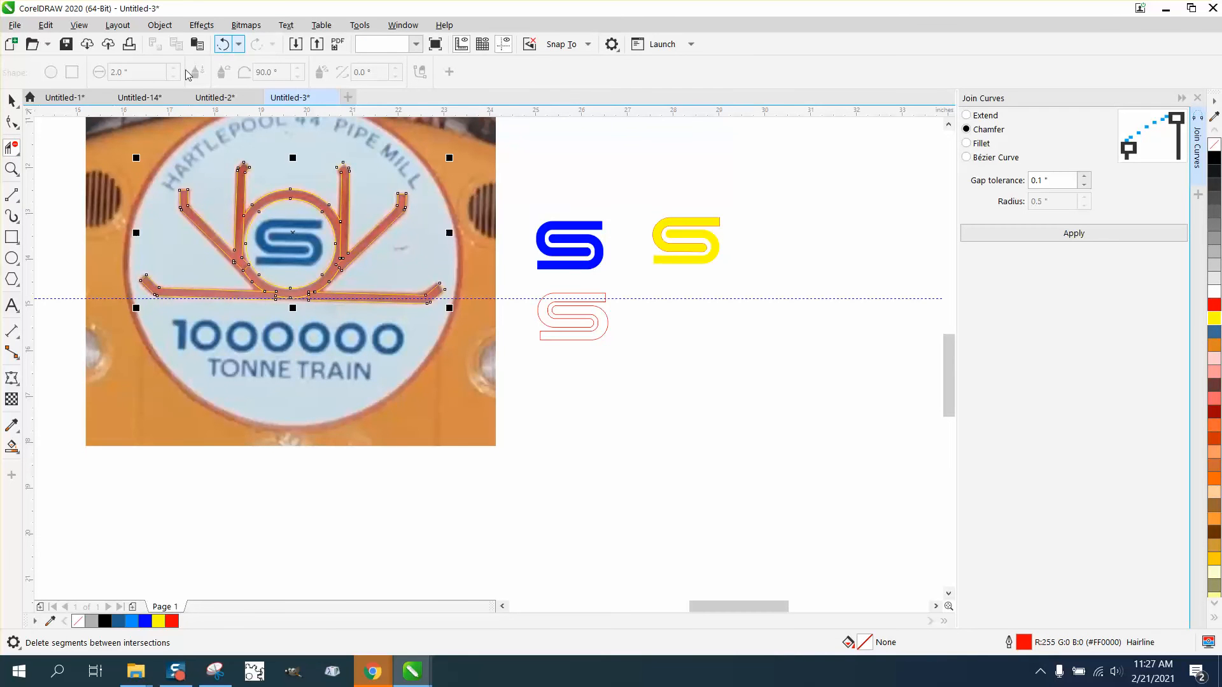
left_click(12, 169)
left_click_drag(199, 207, 364, 310)
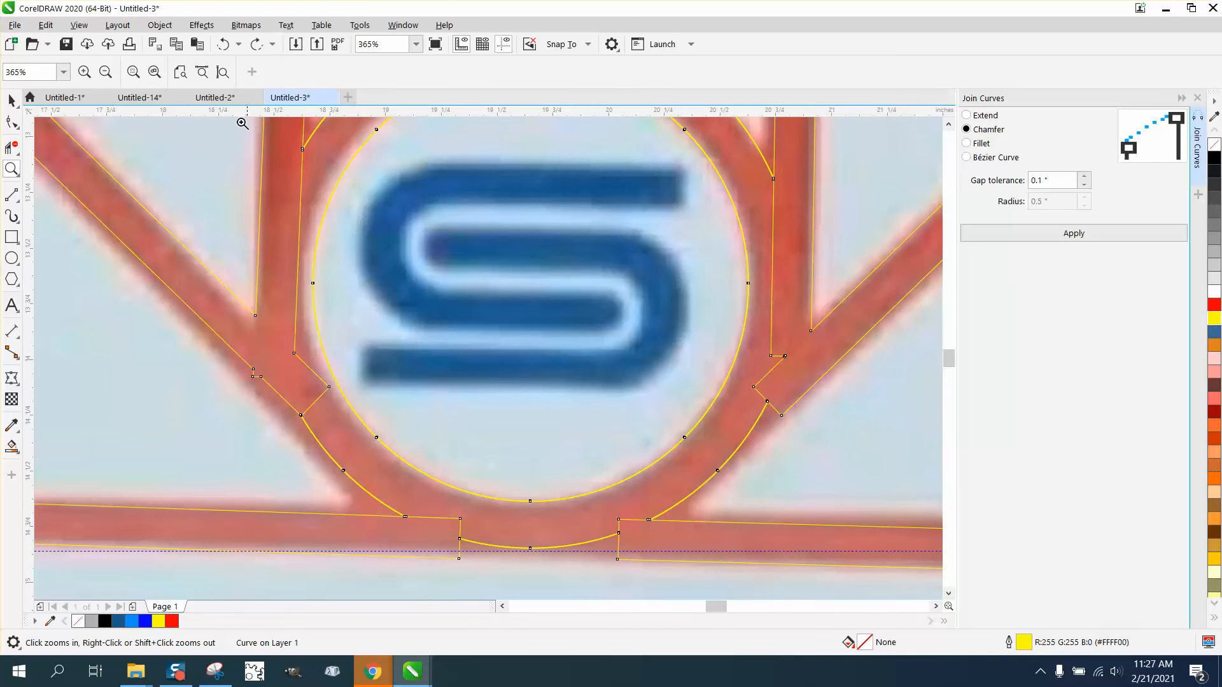
key("ctrl+a")
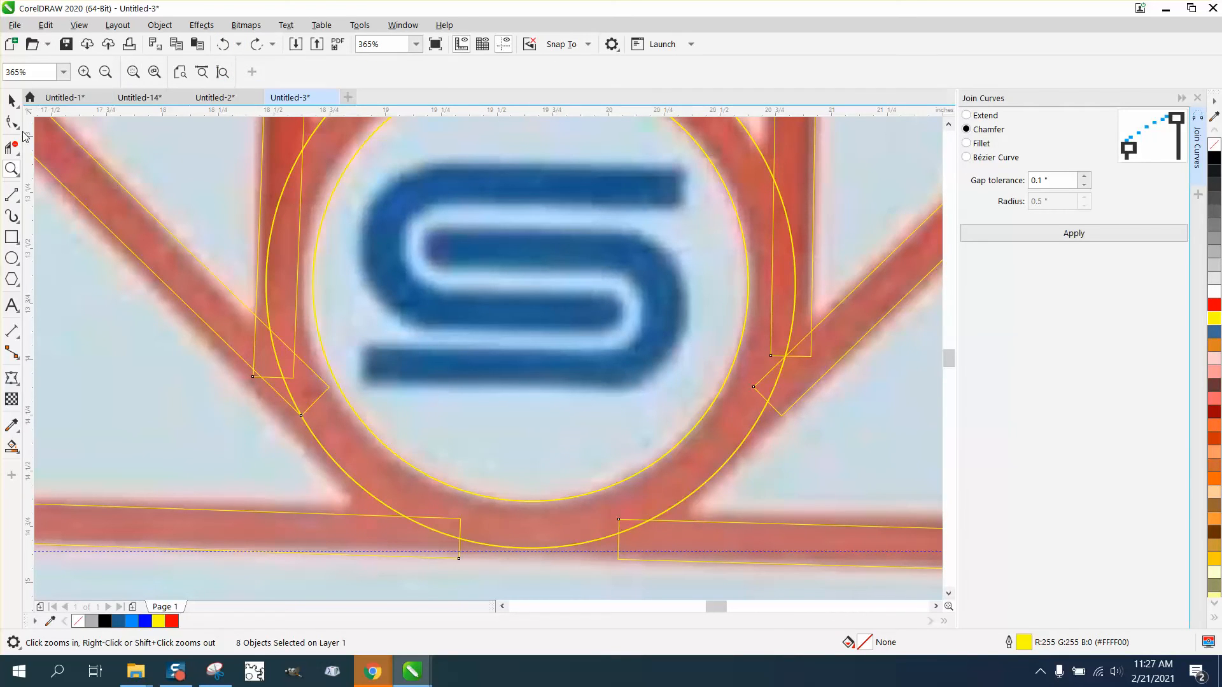
Step: Delete the overlapping outline segments where the left arms and both bottom bar halves meet the ring, using Virtual Segment Delete
left_click(16, 151)
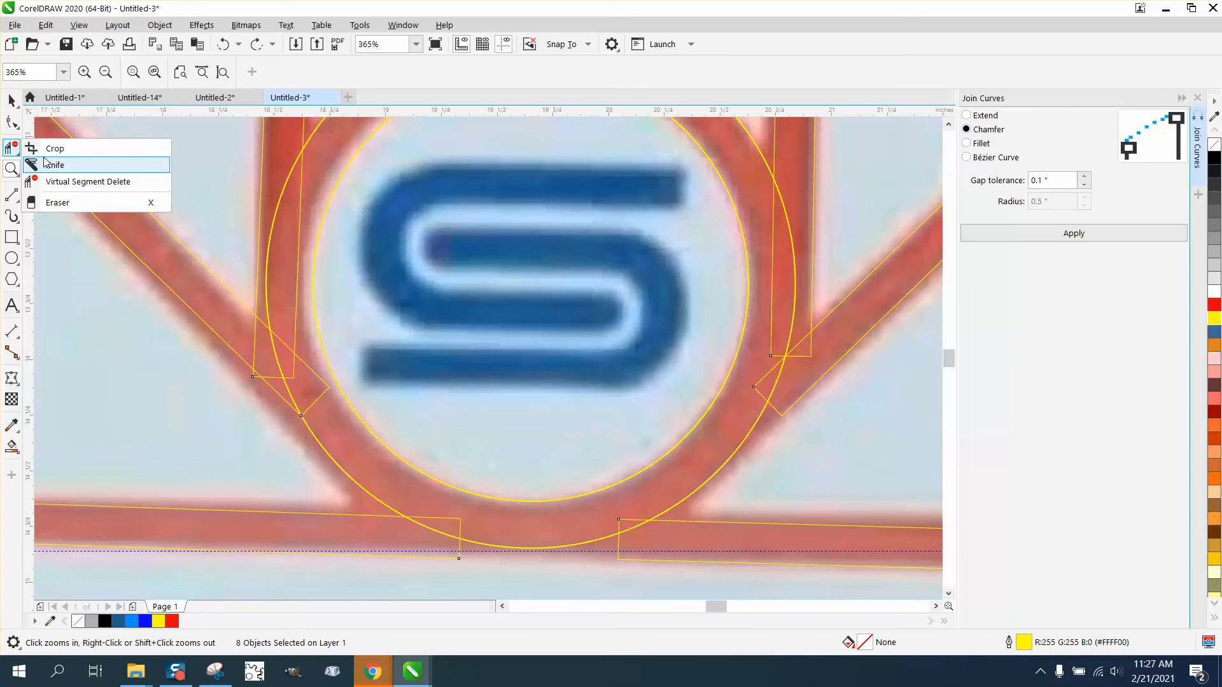
left_click(63, 181)
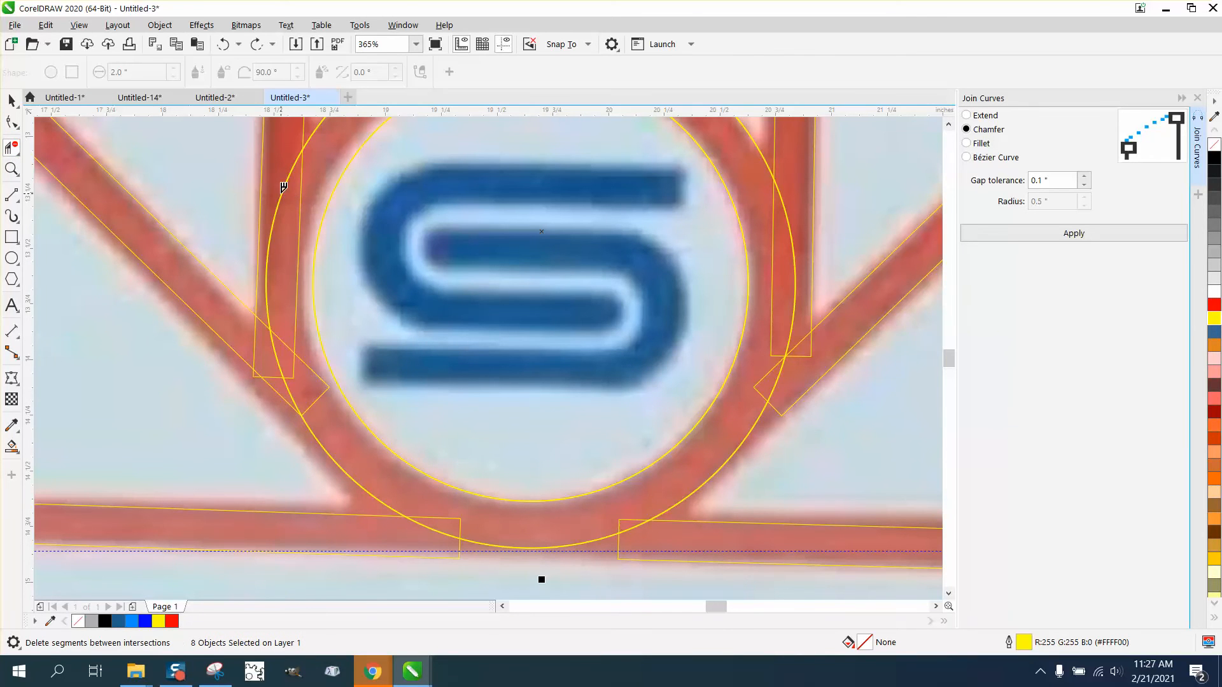
left_click(283, 187)
left_click(303, 196)
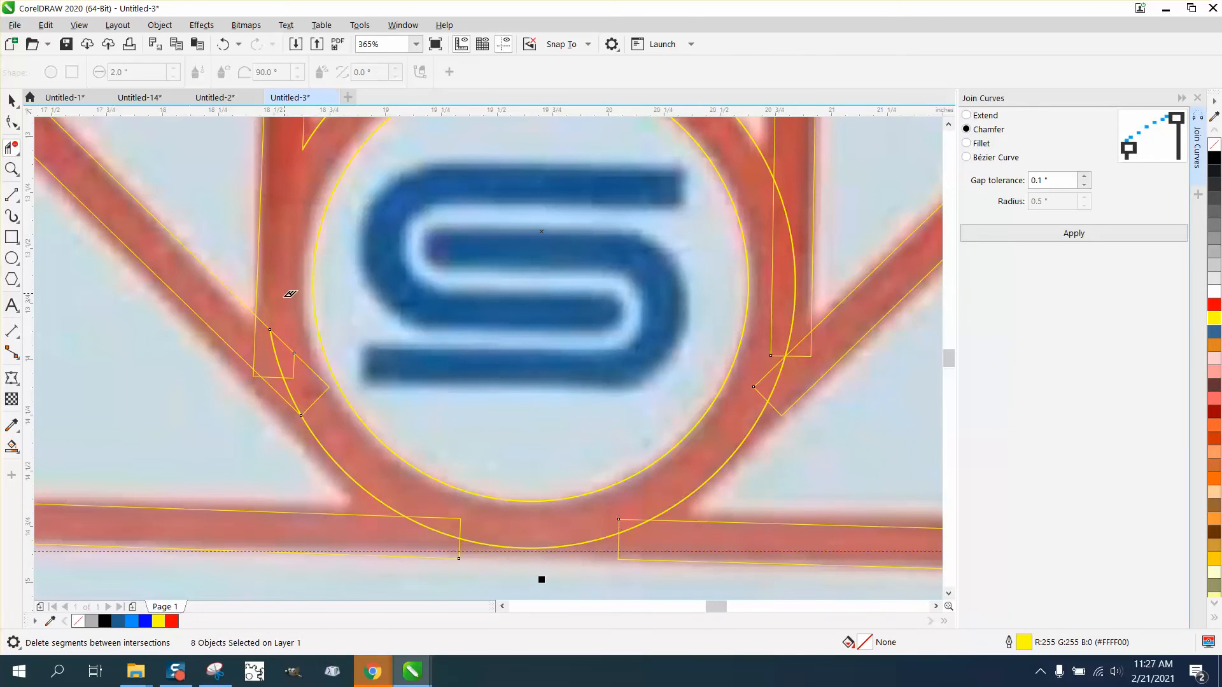
left_click(276, 347)
left_click(275, 346)
left_click(286, 376)
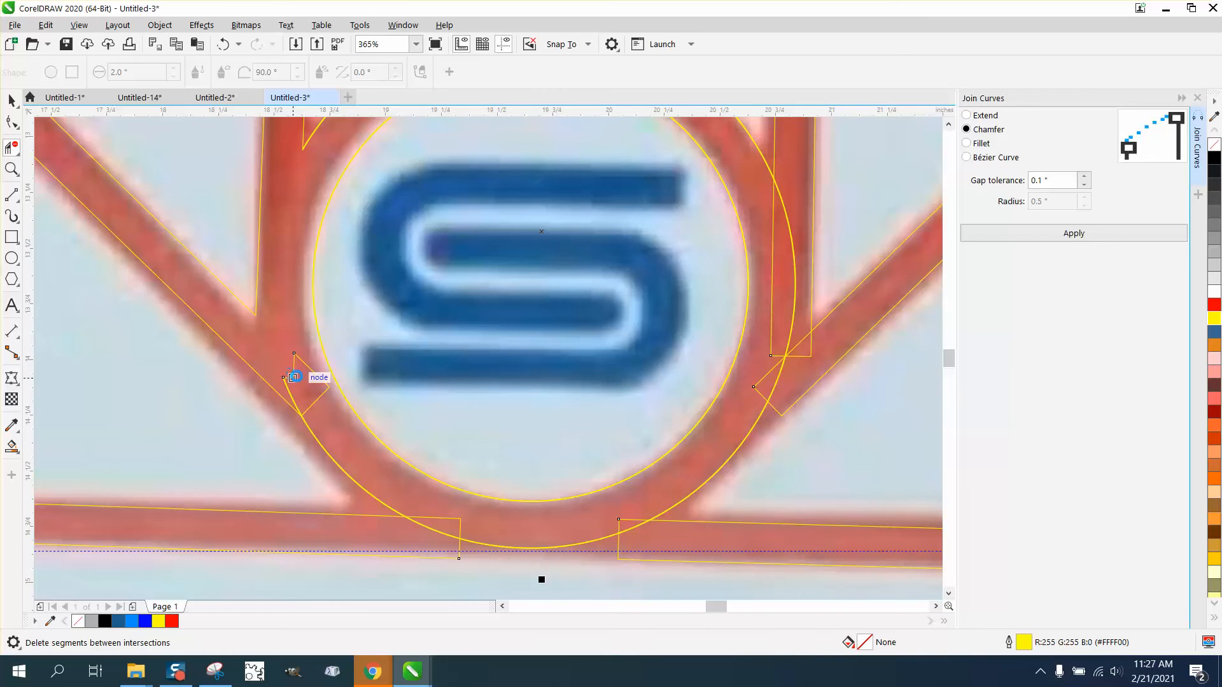
left_click(294, 368)
left_click(287, 383)
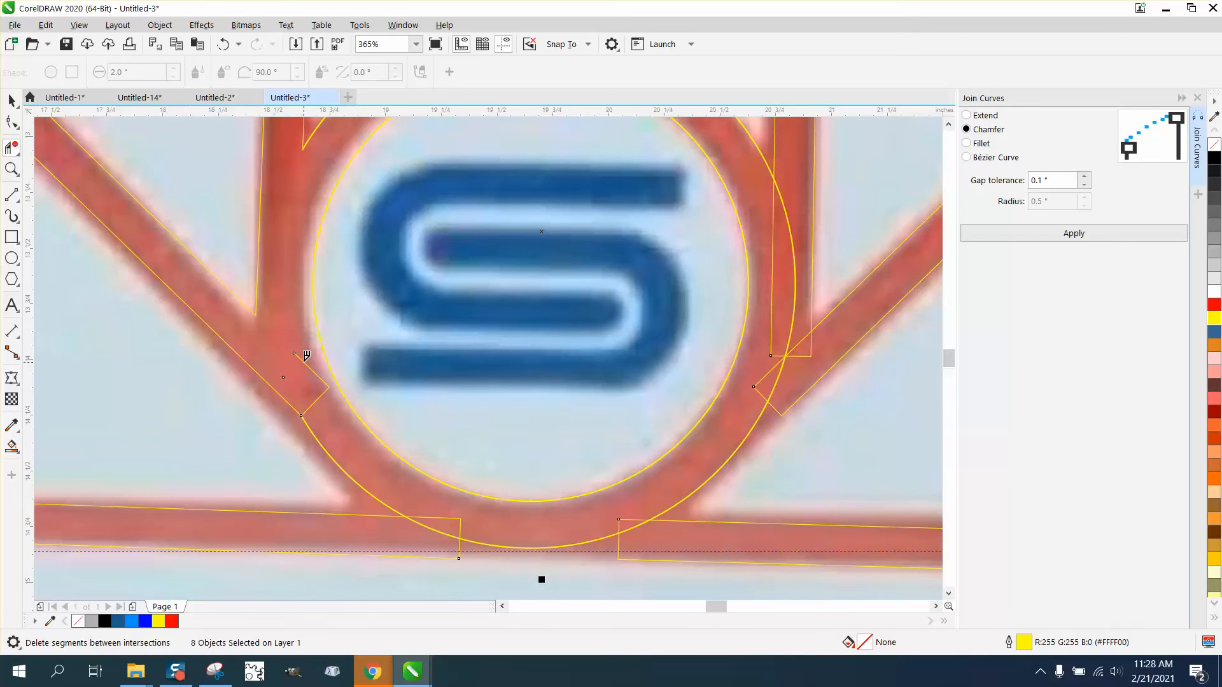
left_click(306, 364)
left_click(461, 516)
left_click(621, 518)
Step: Move the lower corner node of the right diagonal arm down along the arm's edge to the outside of the ring
left_click(12, 122)
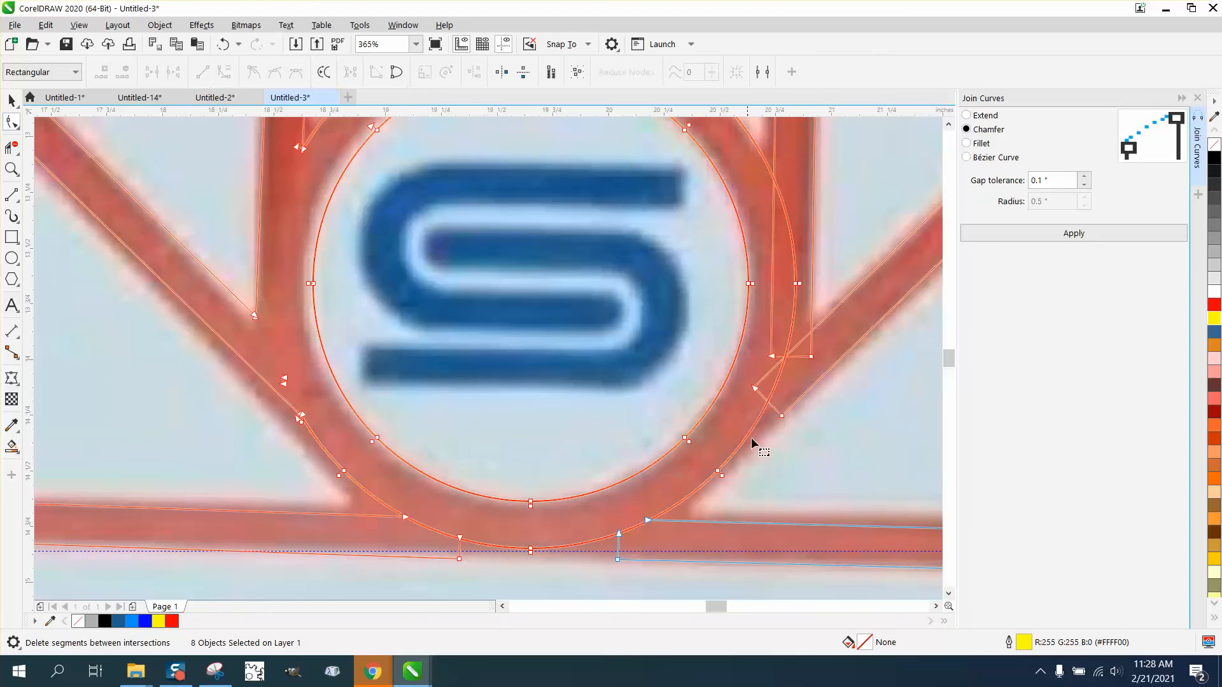
left_click_drag(782, 418, 733, 459)
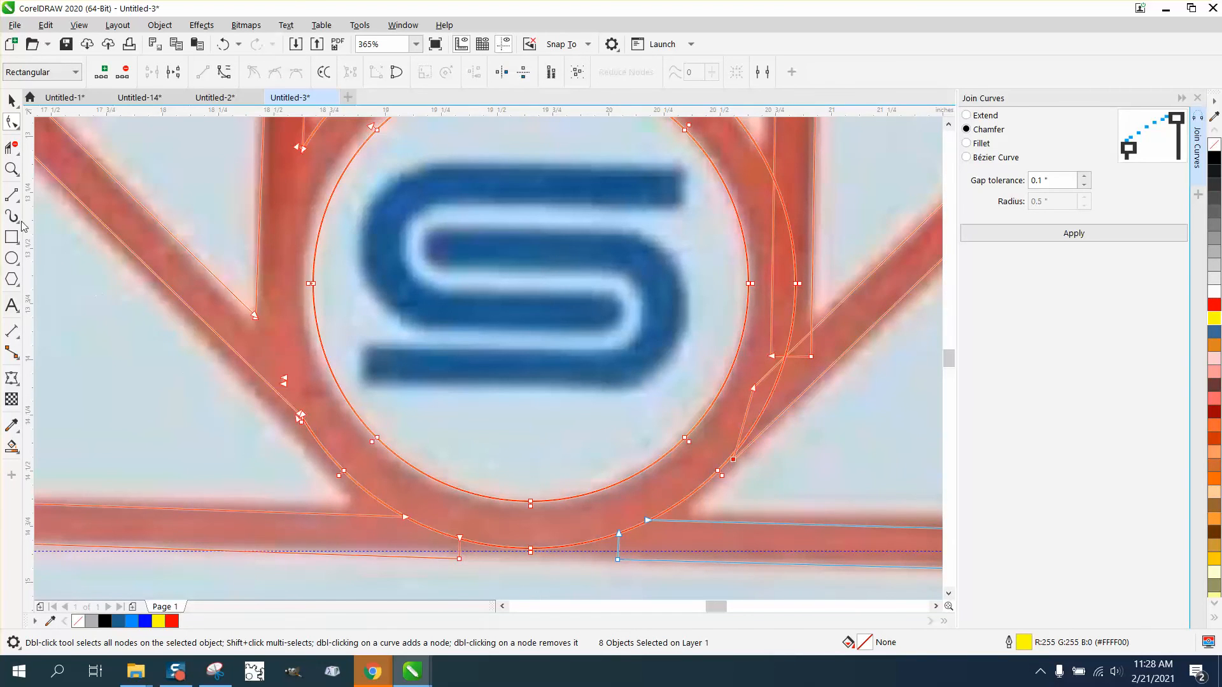
Step: Delete the overlapping outline segments where the right vertical and diagonal arms cross the ring, using Virtual Segment Delete
left_click(12, 148)
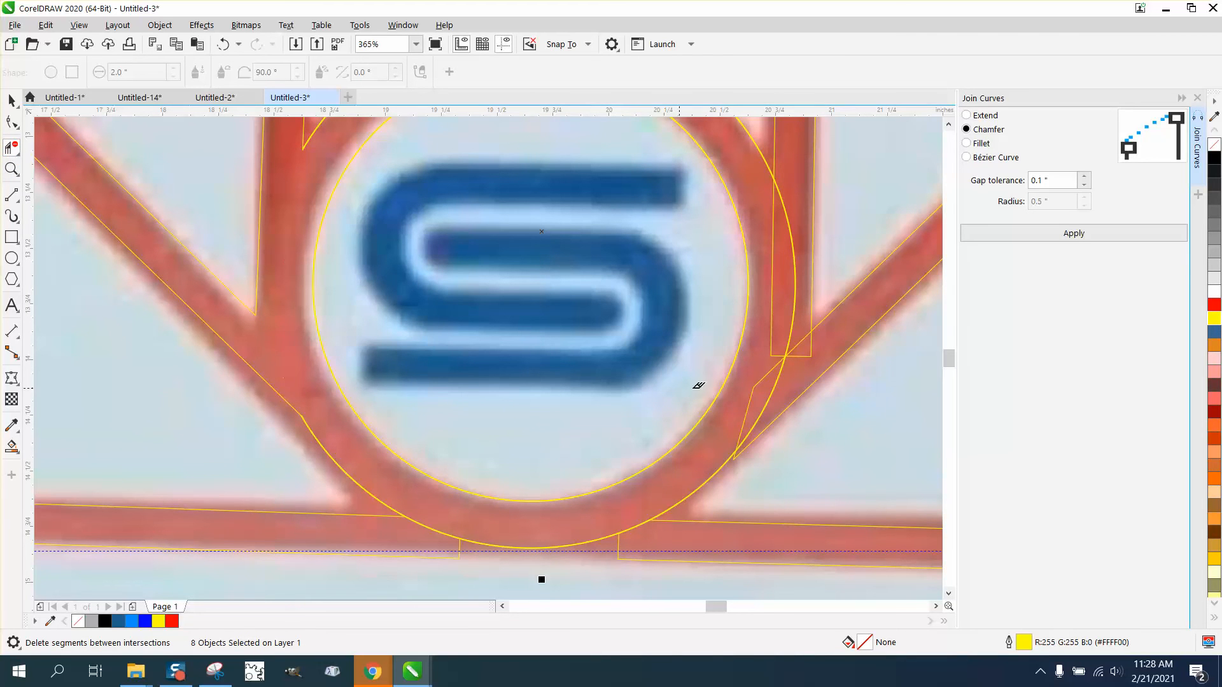
left_click(764, 390)
left_click(815, 348)
left_click_drag(768, 335, 797, 361)
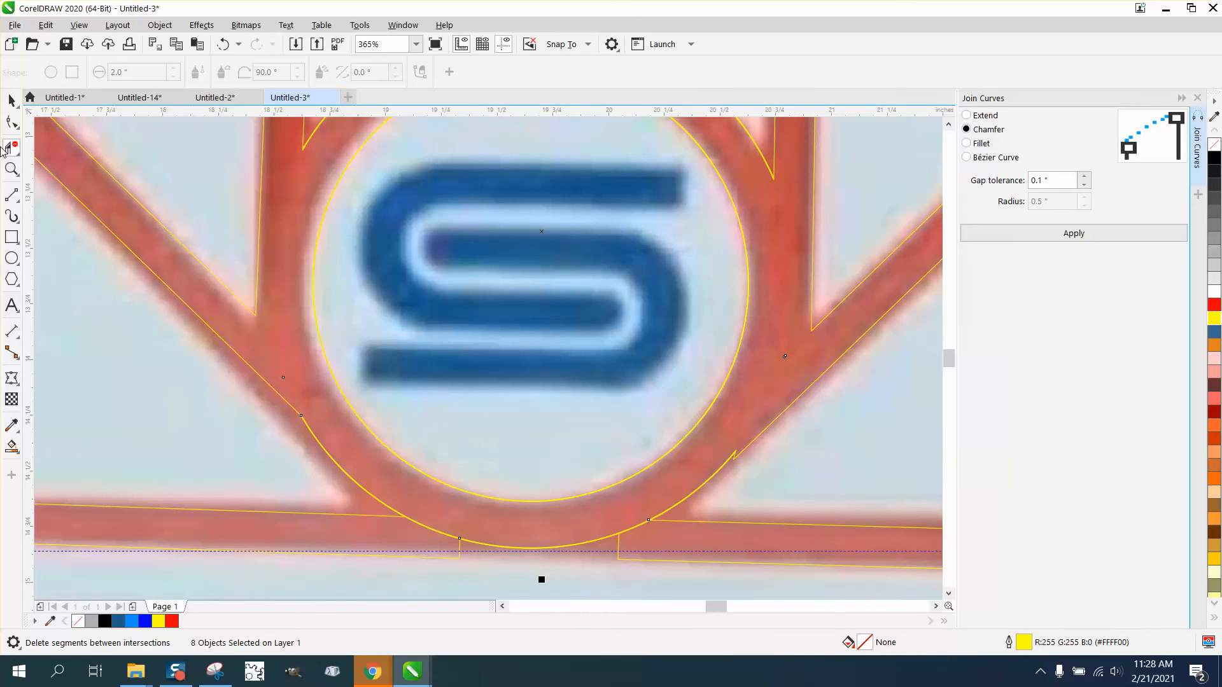
Step: Reshape the zigzag where the right diagonal arm meets the ring, bringing the curve to the arm's lower end and deleting the spike's nodes
left_click(12, 169)
left_click_drag(730, 452, 780, 486)
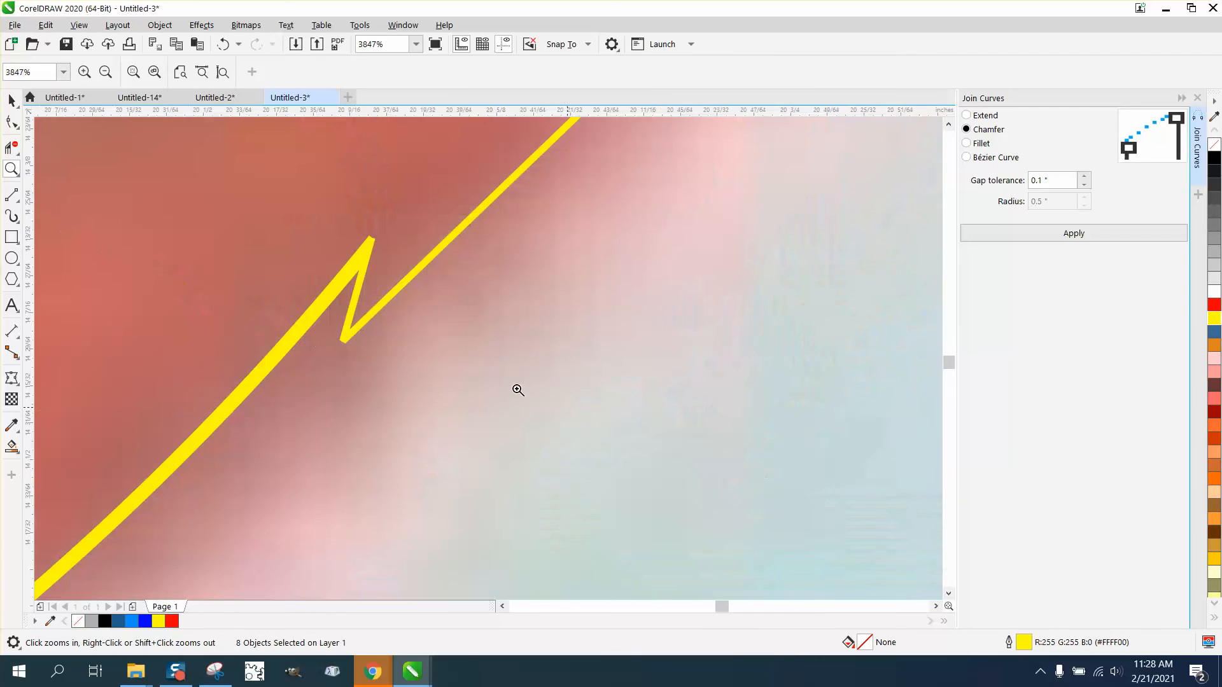
left_click(11, 122)
left_click_drag(367, 250, 349, 333)
left_click(371, 241)
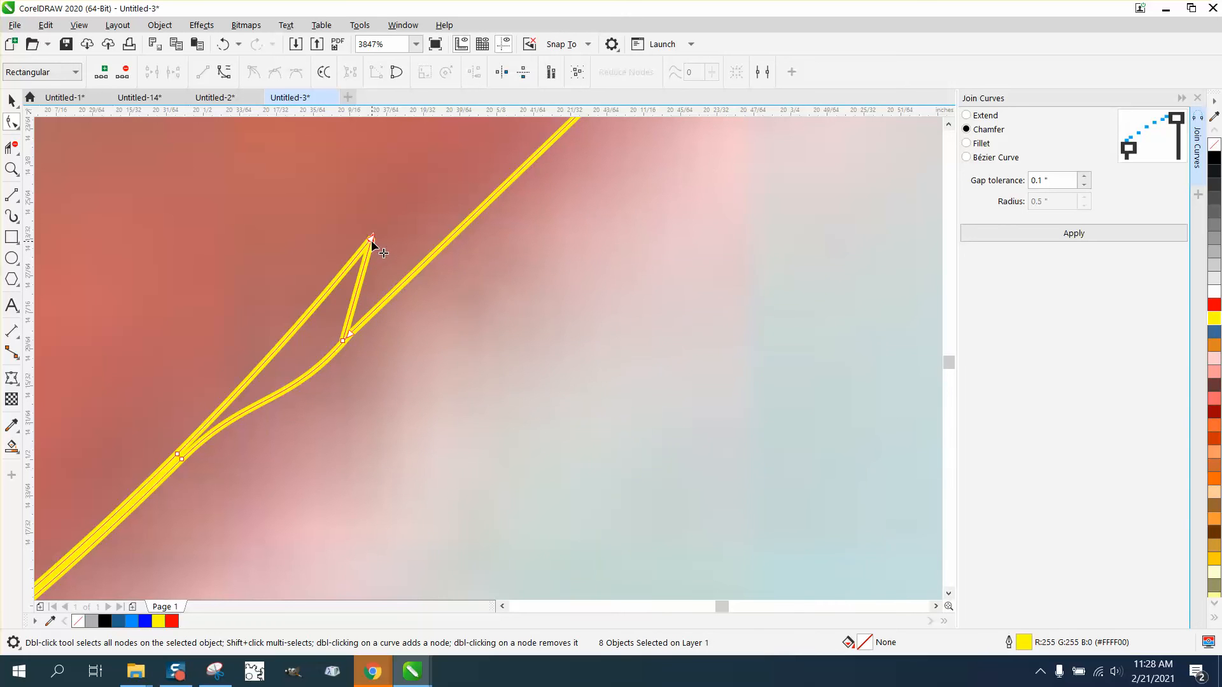
key("Delete")
key("Delete")
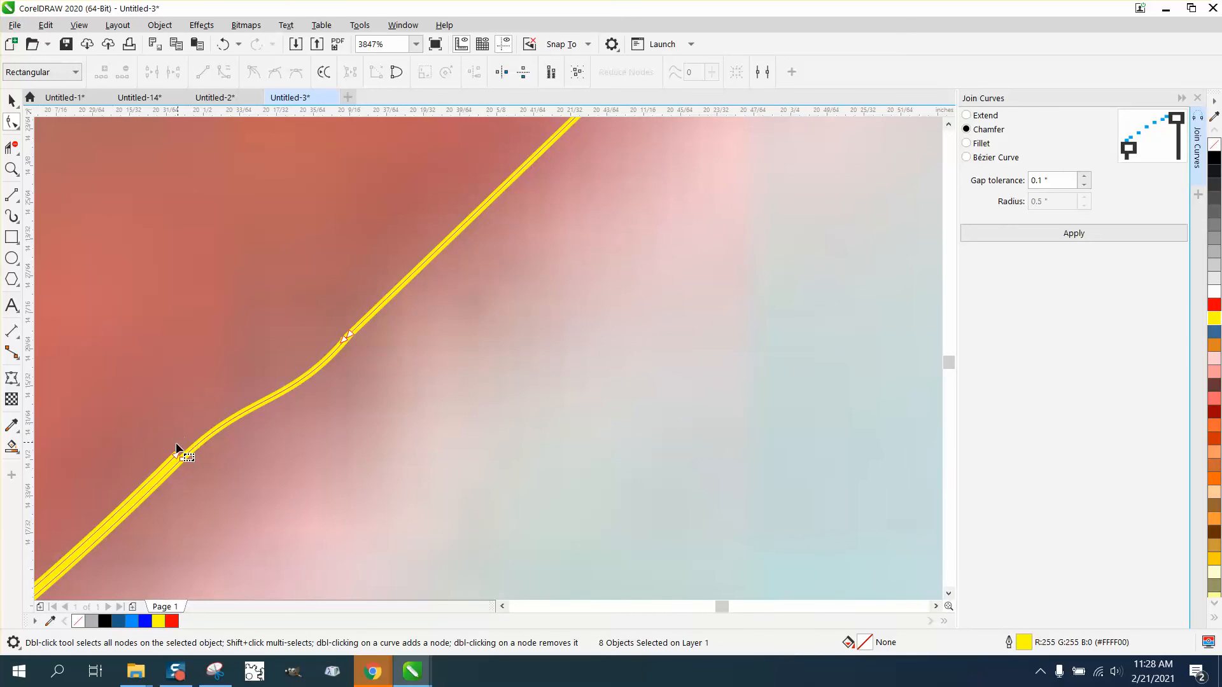
Step: Try to delete the nodes around the right diagonal arm's junction with the ring, and undo the deletion
scroll(280, 422, "down", 3)
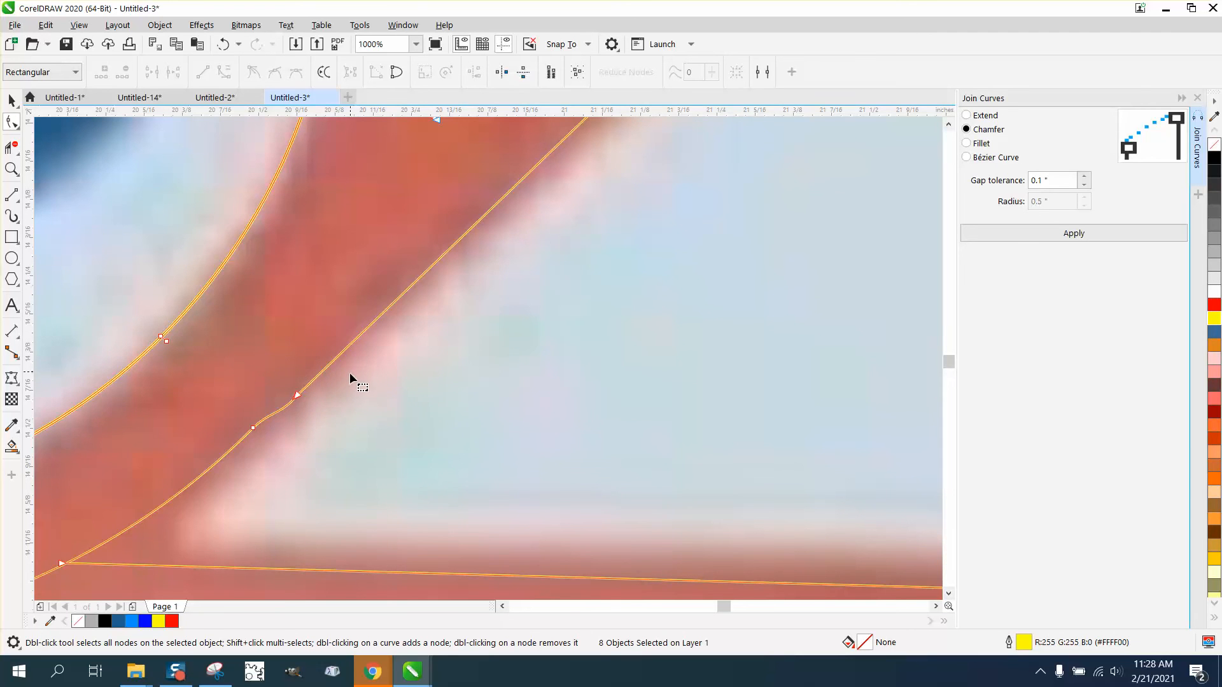
left_click_drag(351, 374, 222, 458)
key("Delete")
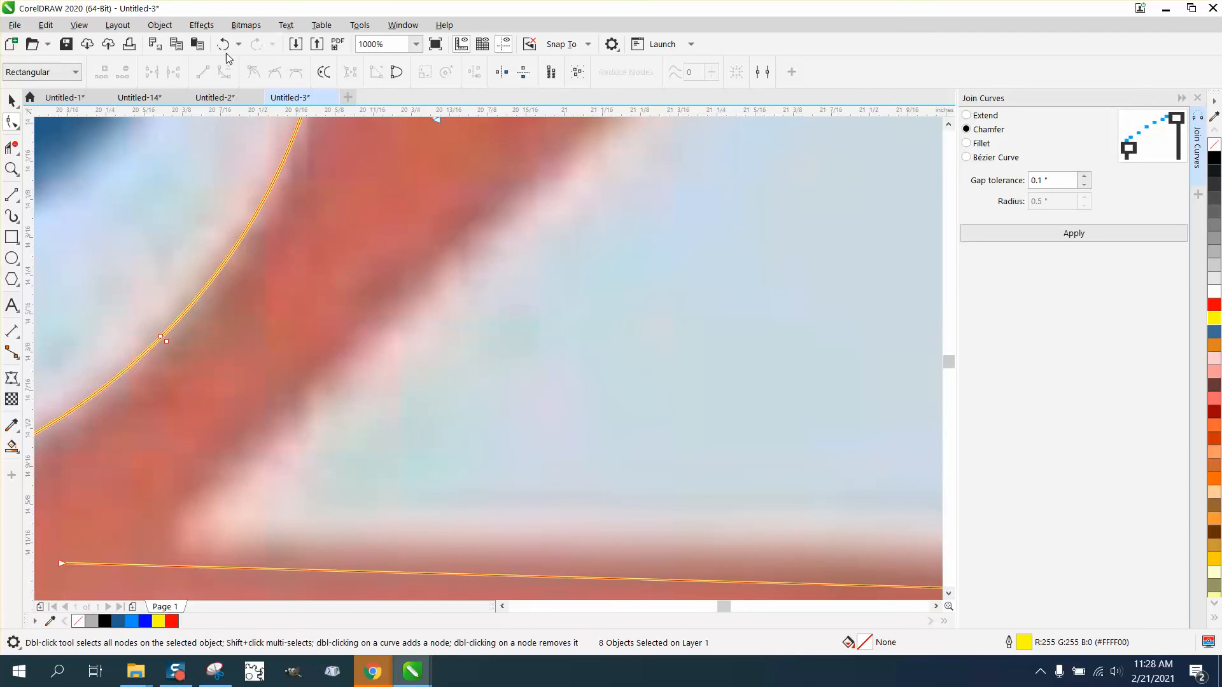
left_click(226, 53)
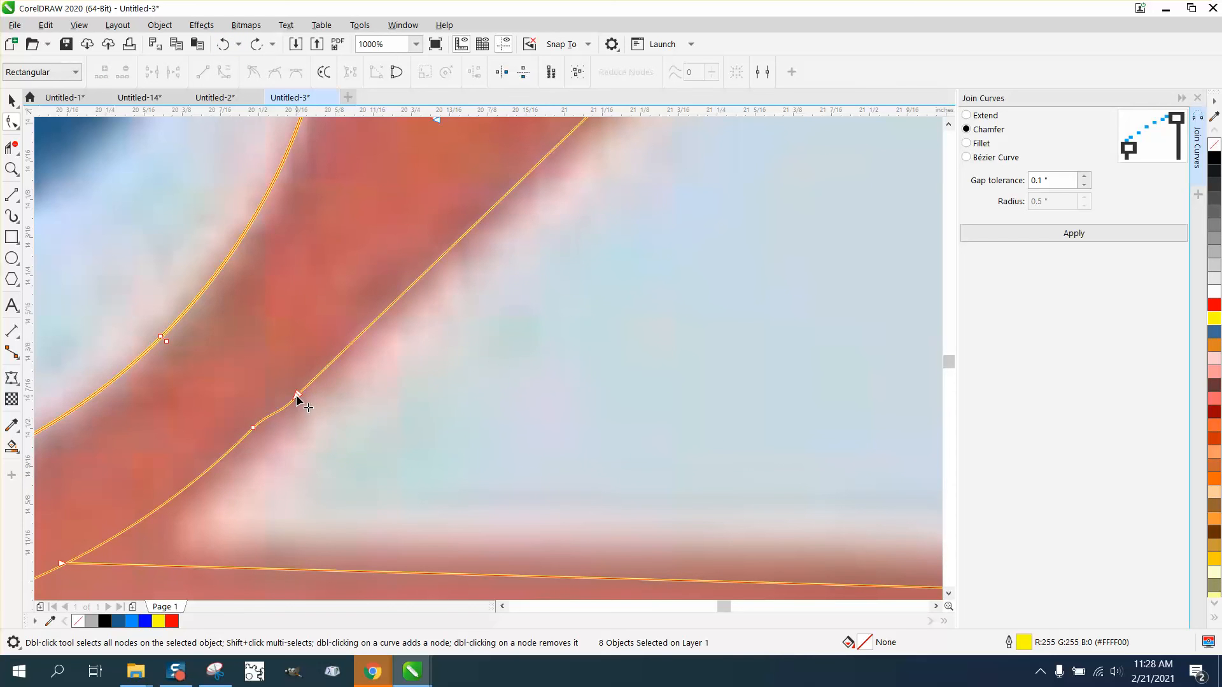
Step: Join the right diagonal arm's lower edge to the ring's curve with Join Curves, using Chamfer and a 0.1" gap tolerance
left_click_drag(301, 401, 325, 399)
left_click_drag(321, 397, 292, 398)
left_click(393, 28)
mouse_move(444, 221)
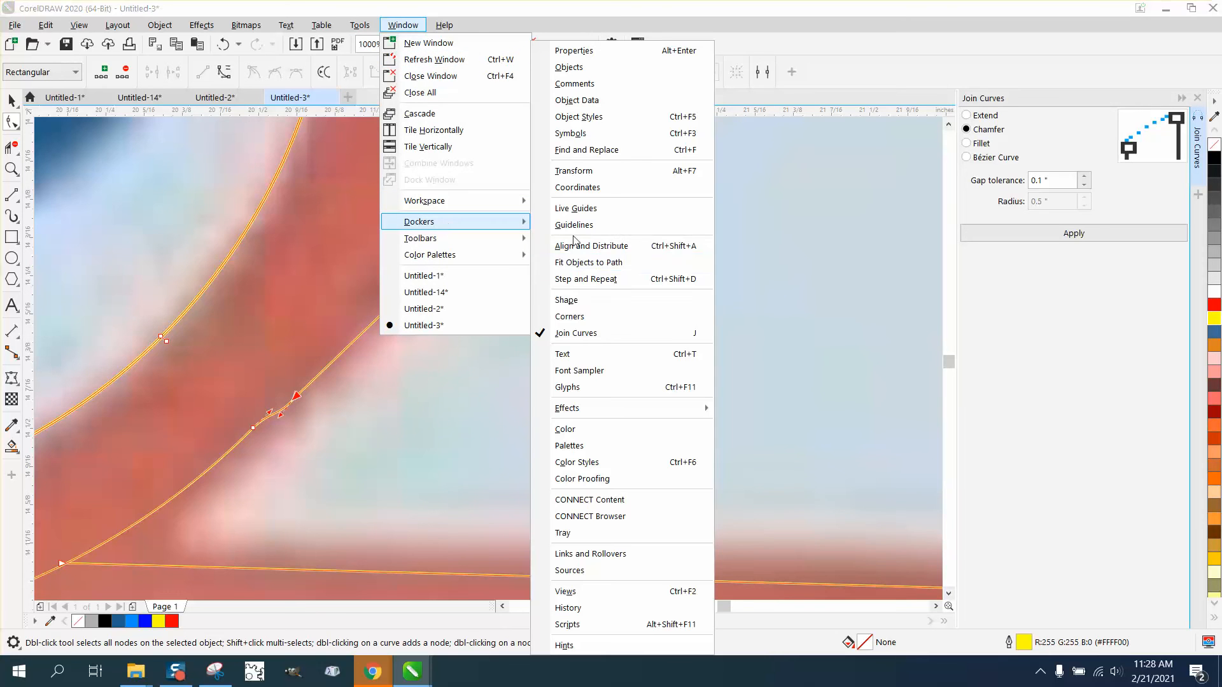
left_click(586, 333)
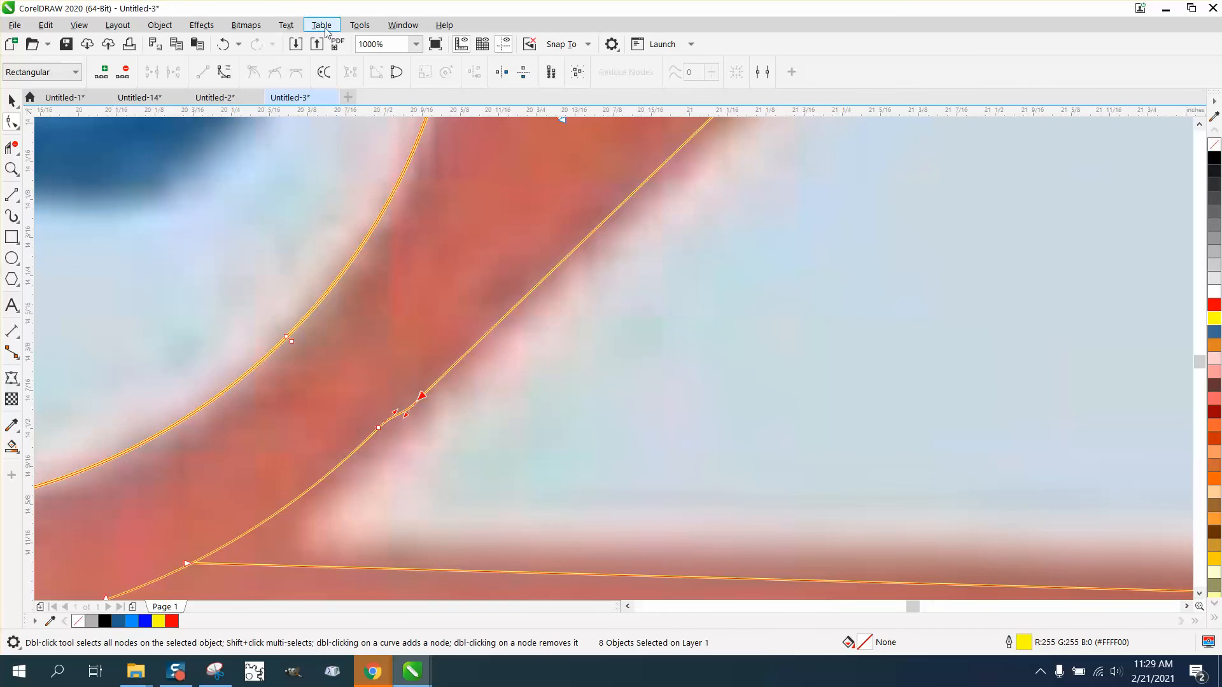
left_click(410, 29)
mouse_move(442, 227)
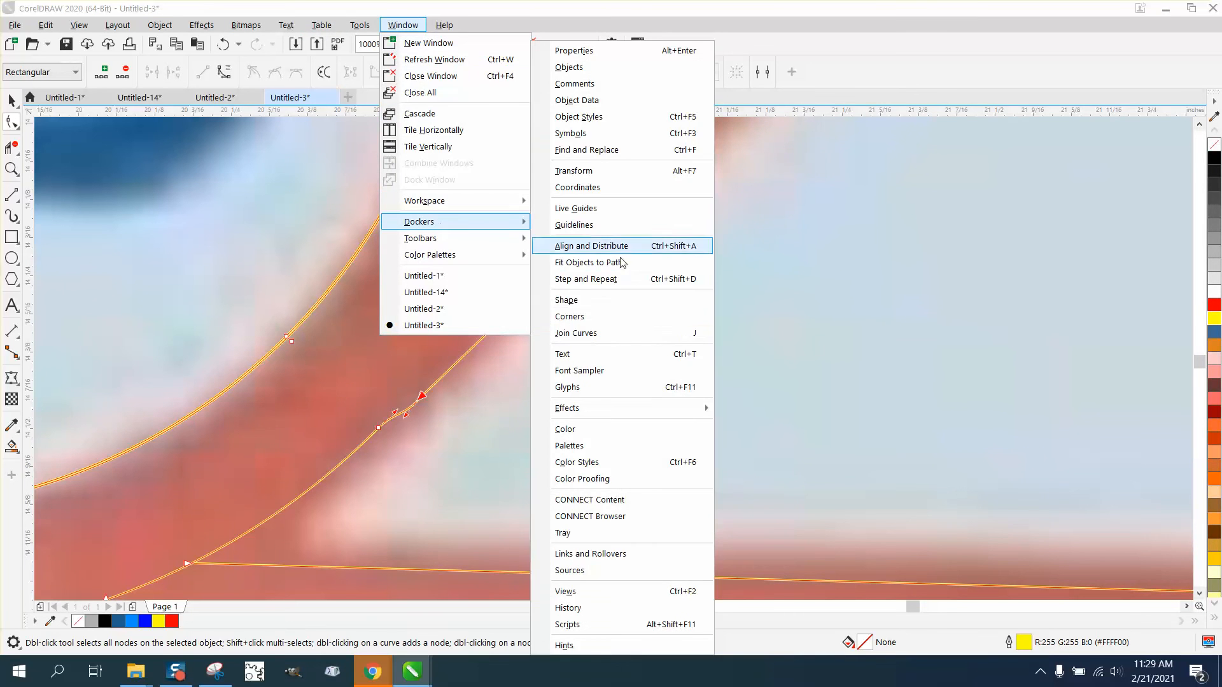
left_click(614, 335)
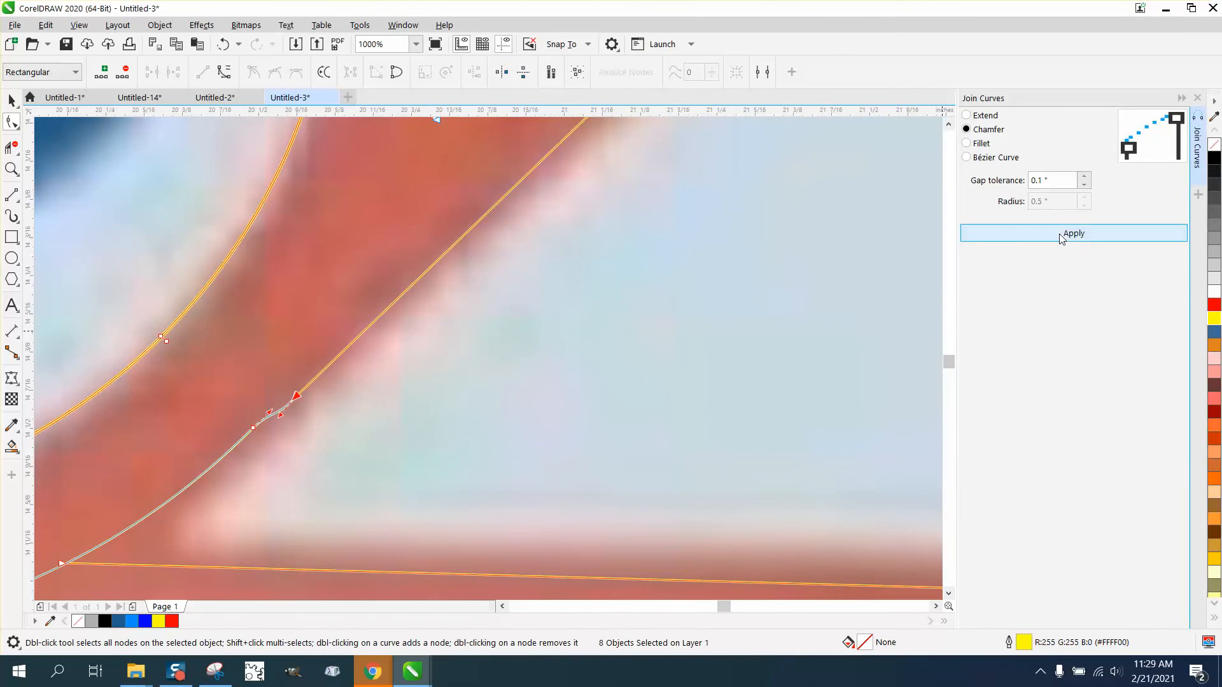
left_click(1072, 234)
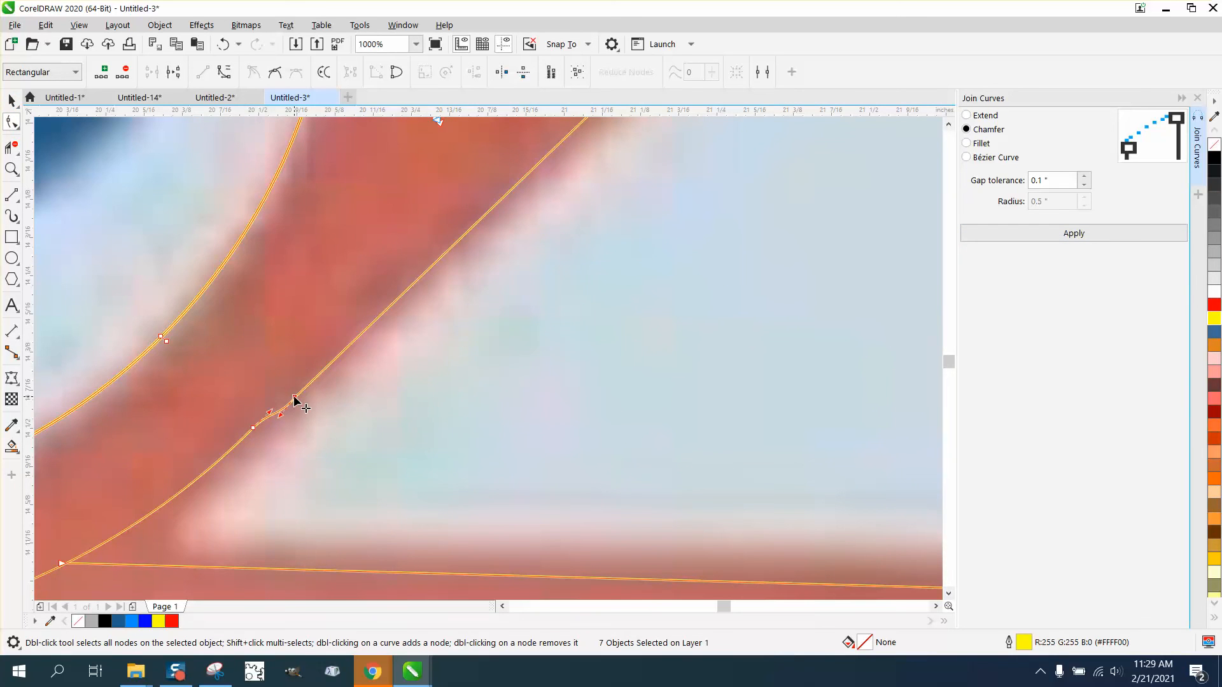
Step: Inspect the junctions where the arms and the bottom bar meet the ring for gaps or leftover segments
scroll(296, 405, "down", 4)
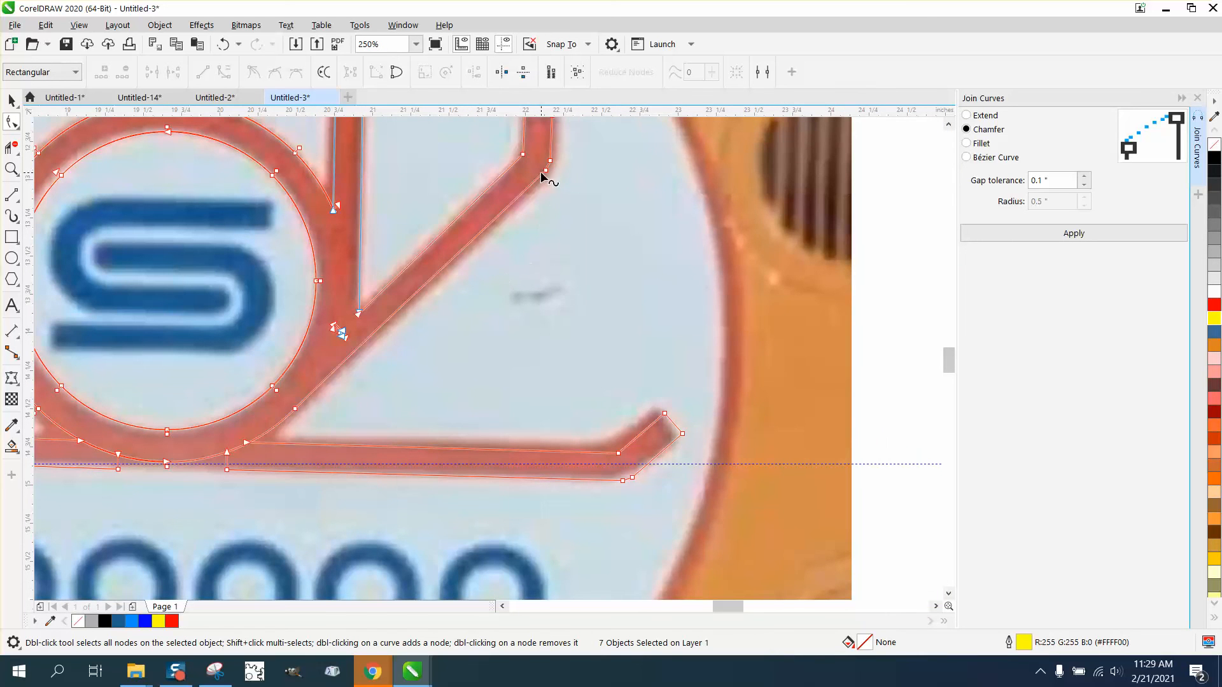
left_click(551, 174)
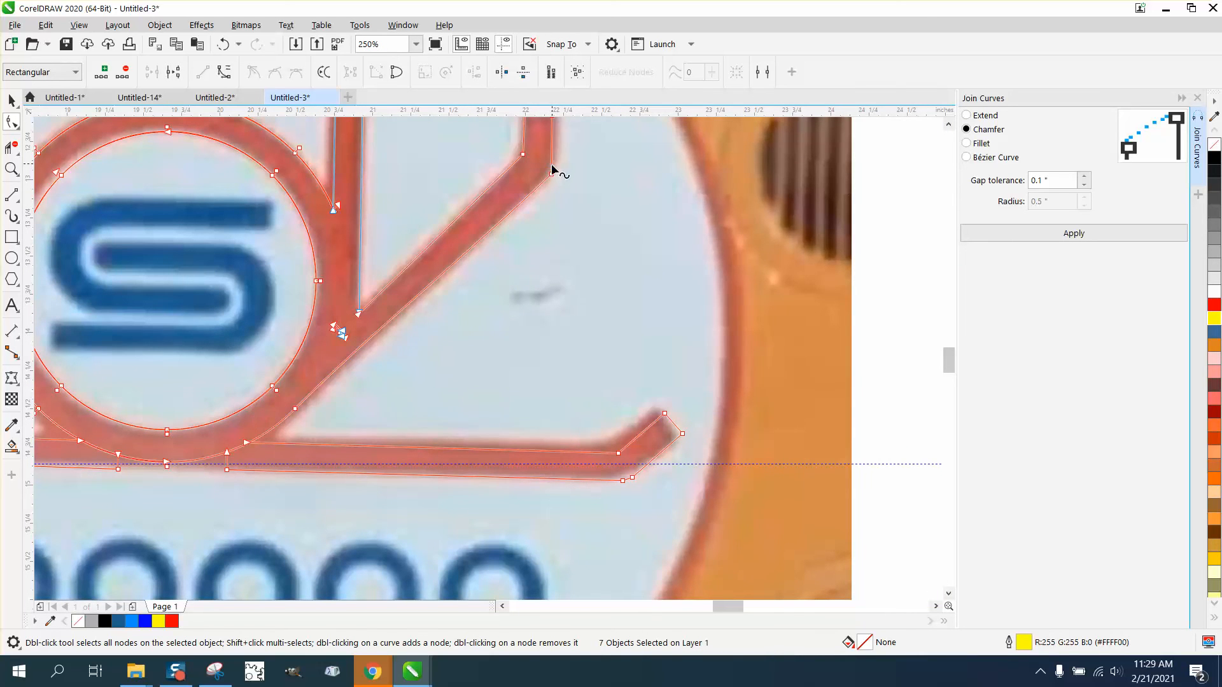
scroll(551, 170, "down", 1)
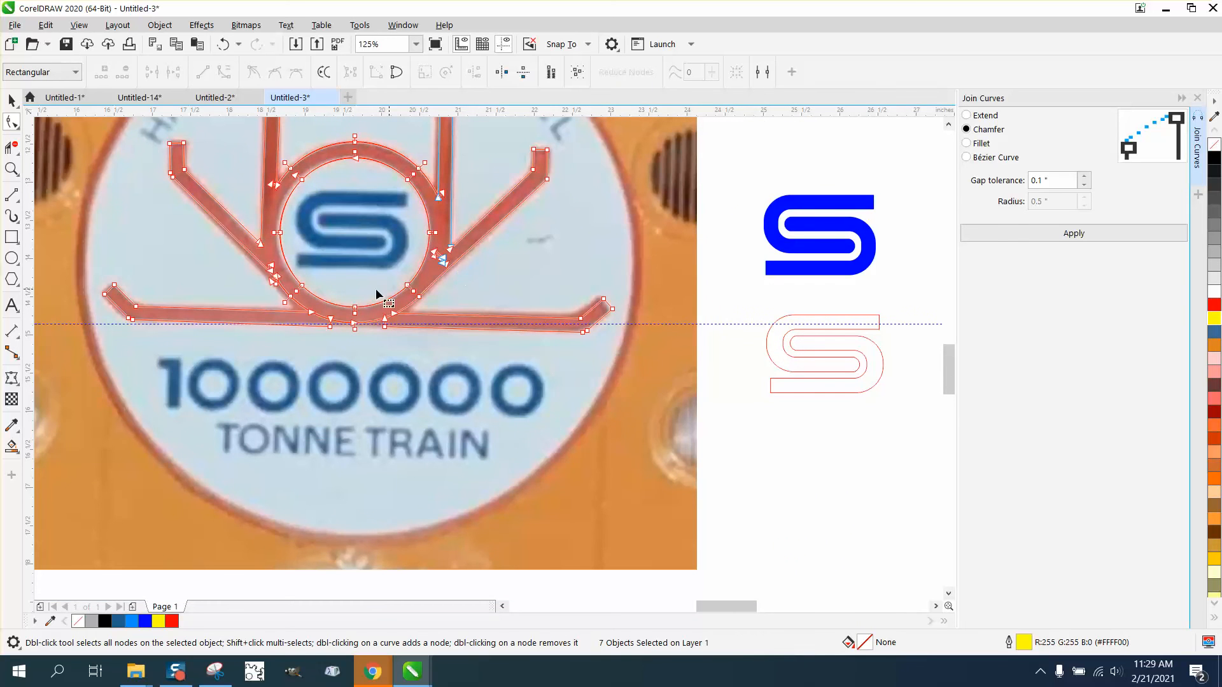
left_click(11, 169)
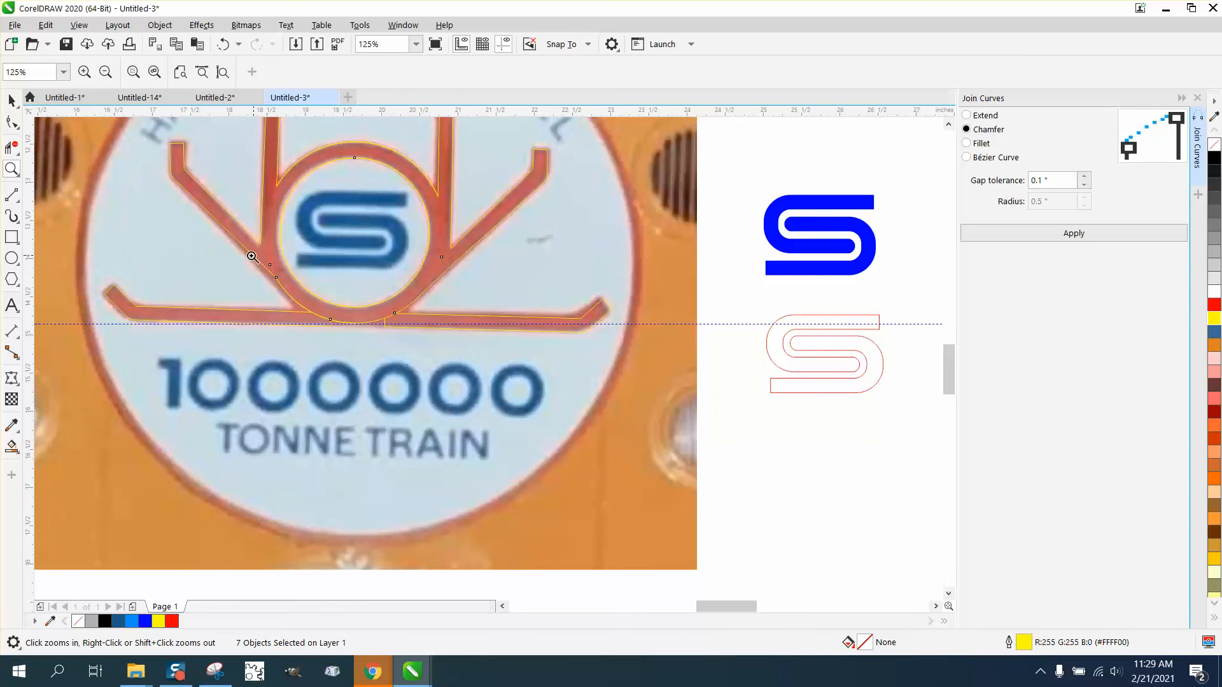
left_click_drag(252, 256, 369, 327)
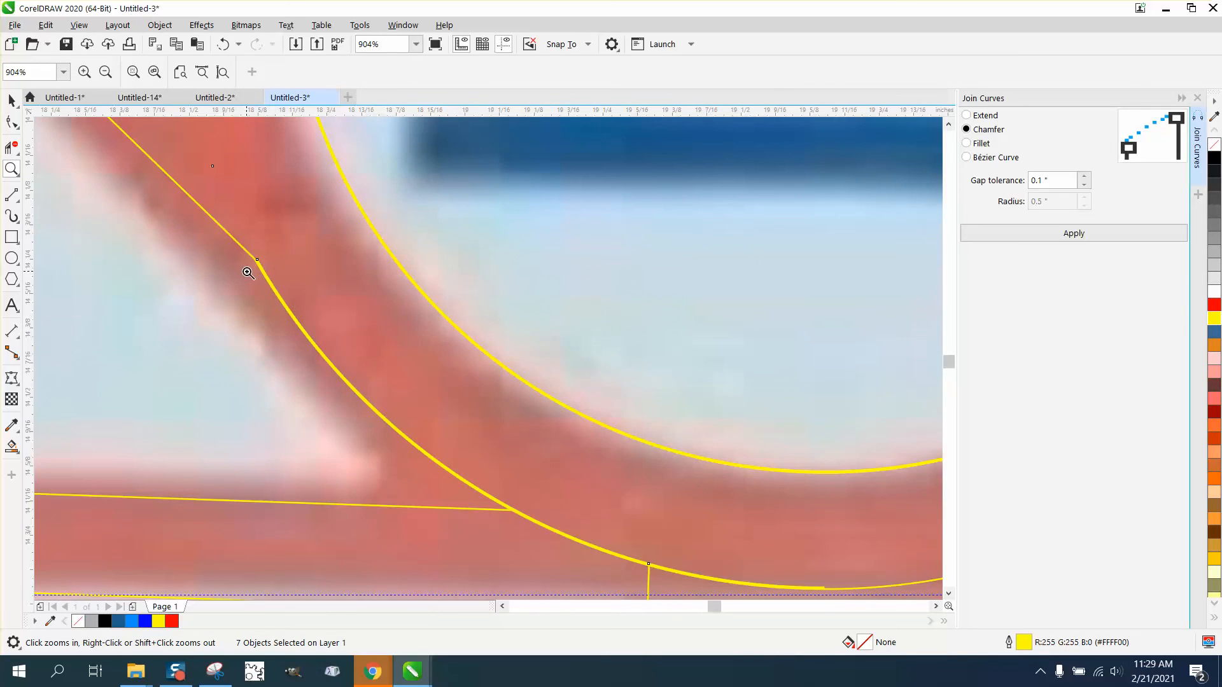
scroll(246, 272, "down", 1)
left_click(8, 170)
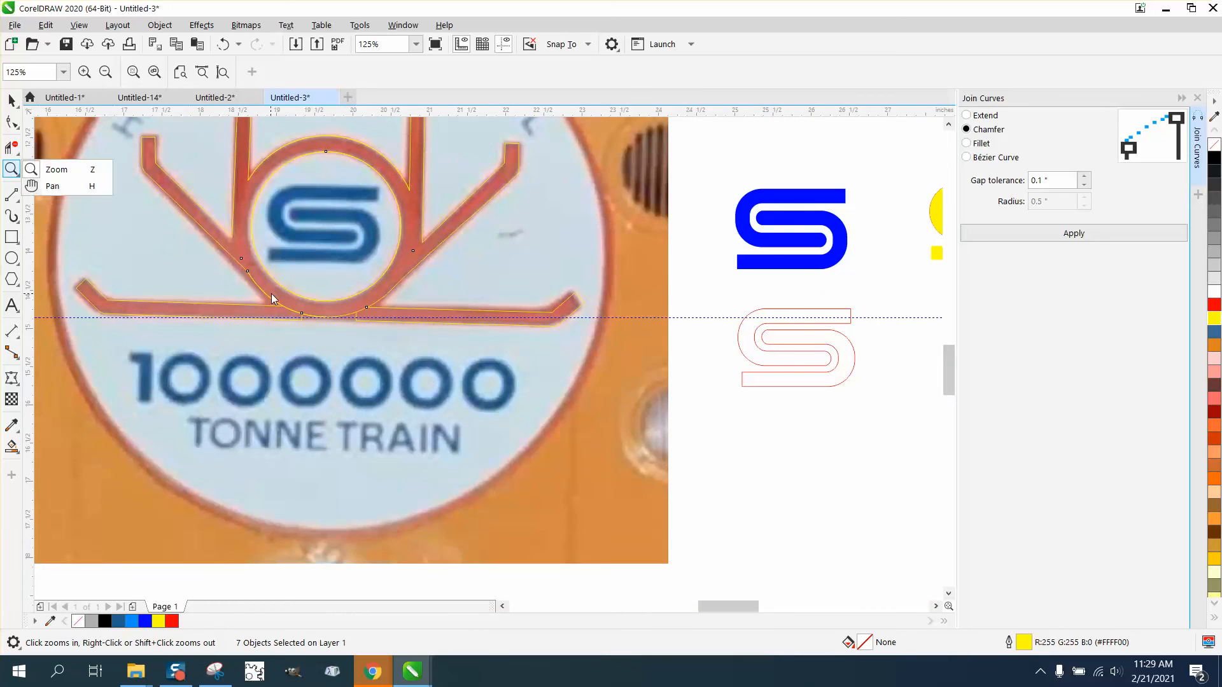
left_click(272, 298)
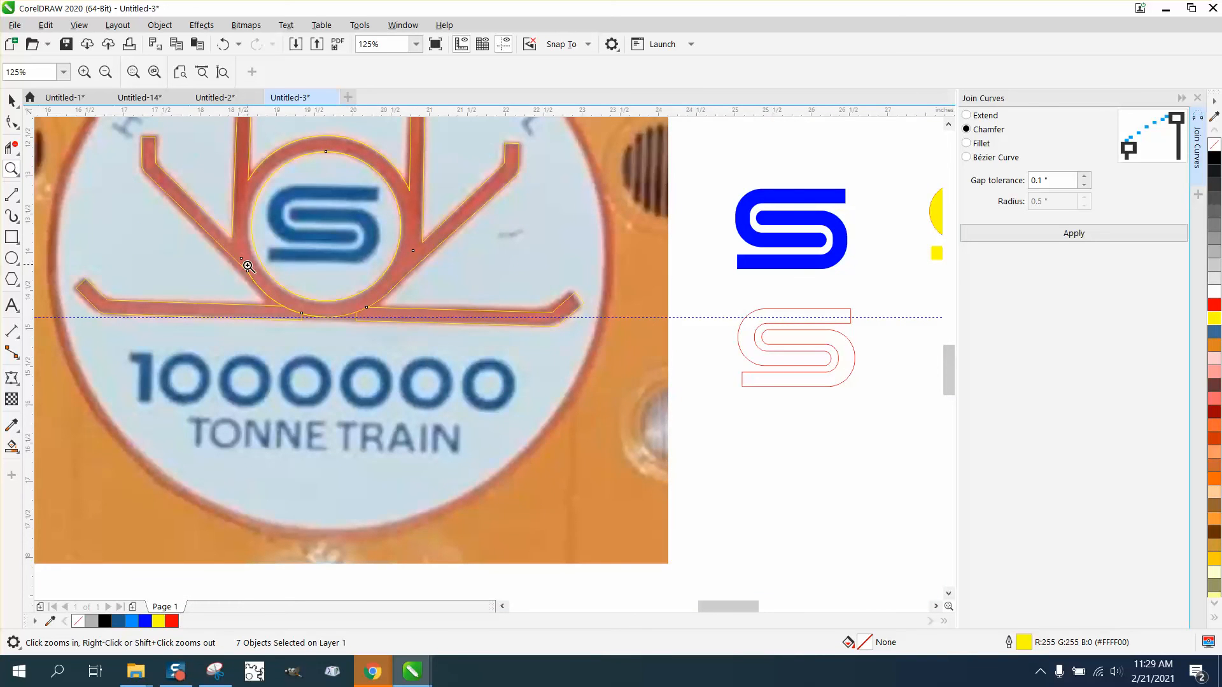
Step: Draw a 2-point line about 0.71" long beneath the ring, bridging the lower inner corners of the two bottom bar halves
left_click_drag(250, 278, 451, 373)
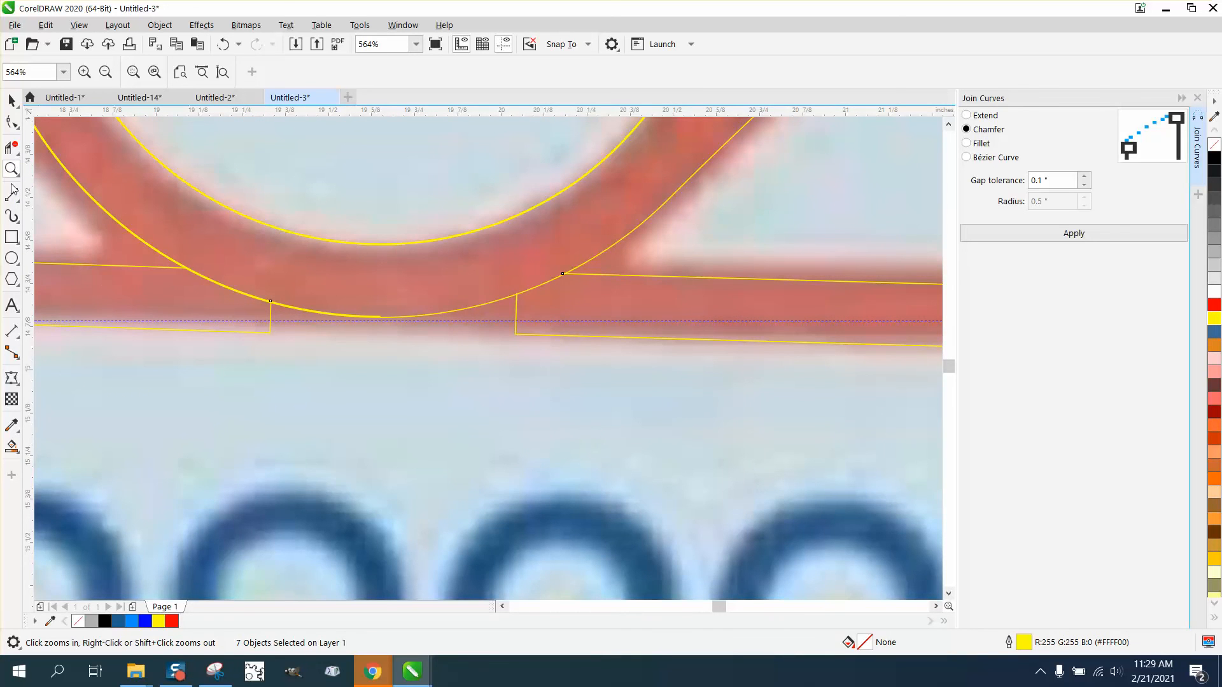
left_click(13, 195)
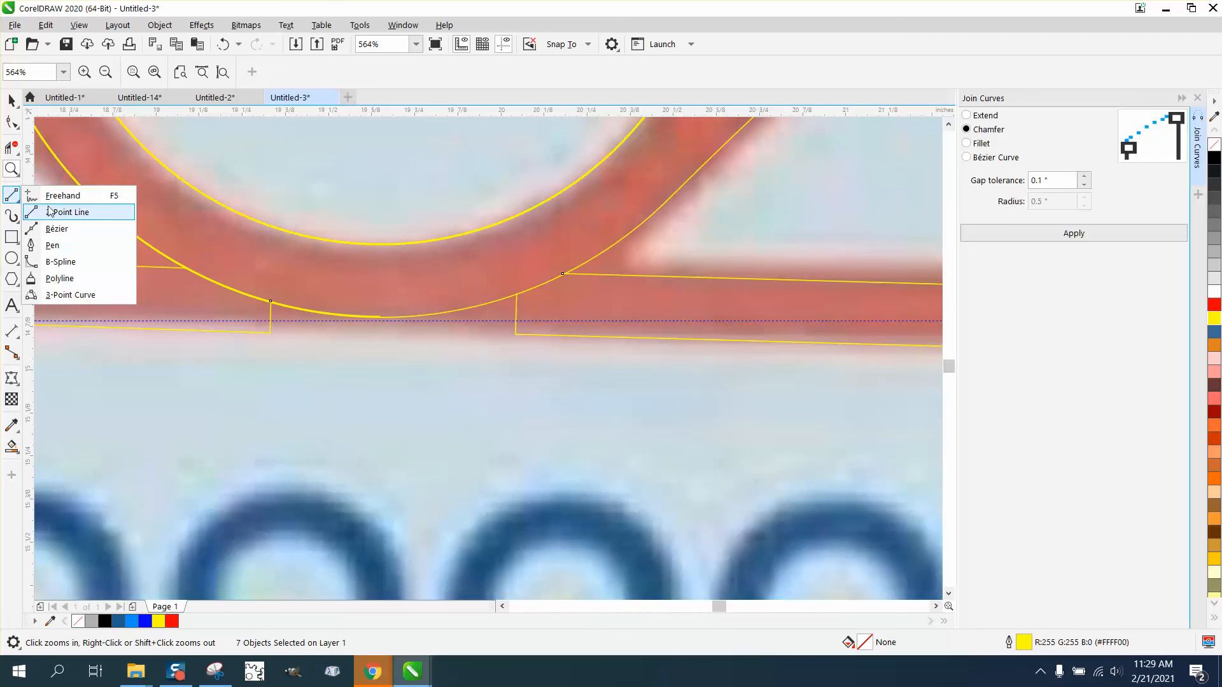
left_click(59, 214)
left_click_drag(270, 333, 517, 336)
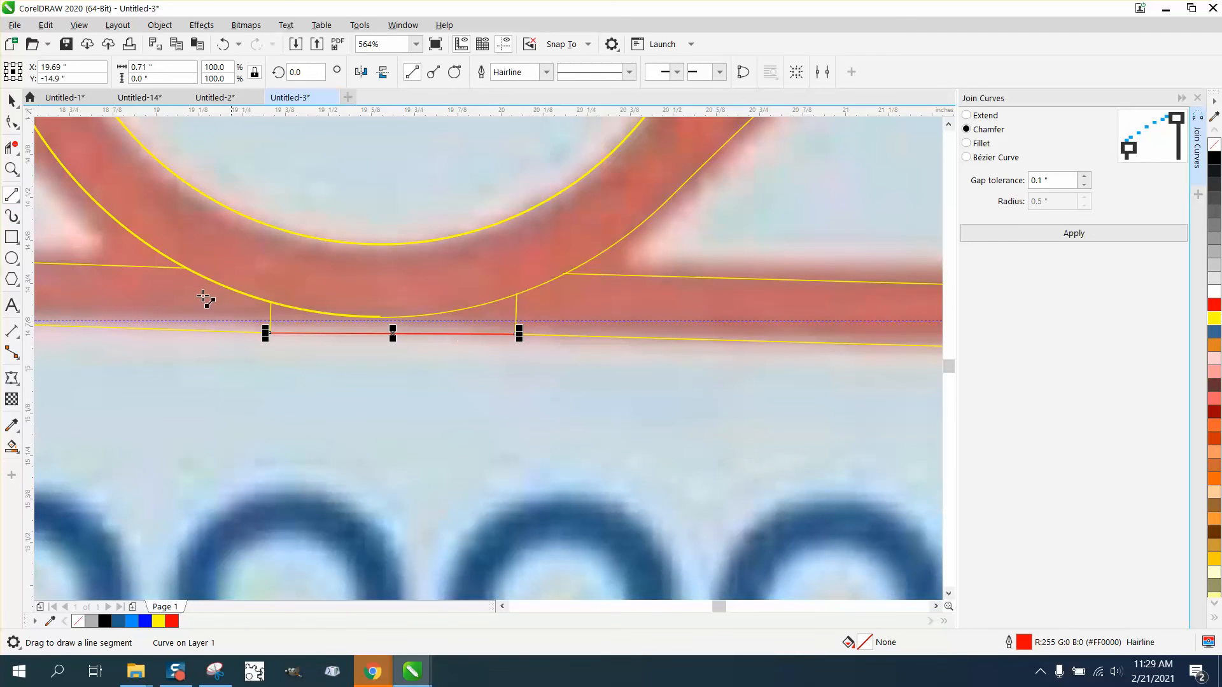
Step: Delete the ring's lower arc segments and the bottom bar halves' inner end segments with Virtual Segment Delete
left_click(12, 147)
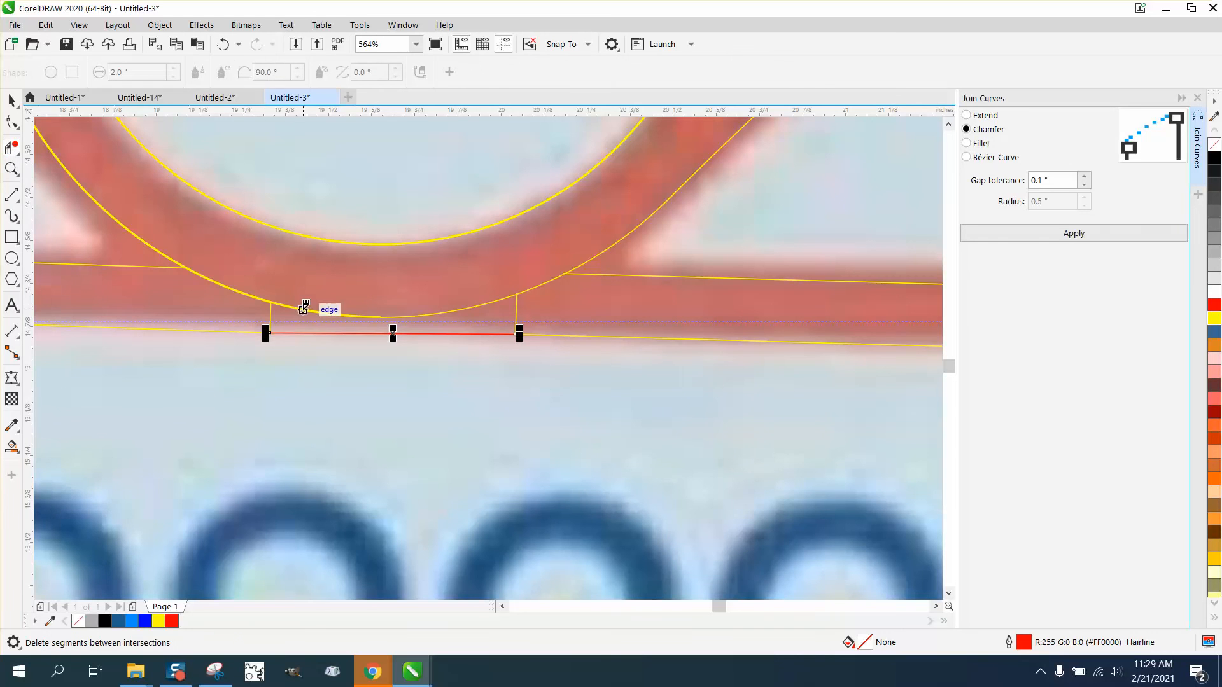
left_click(318, 310)
left_click(254, 296)
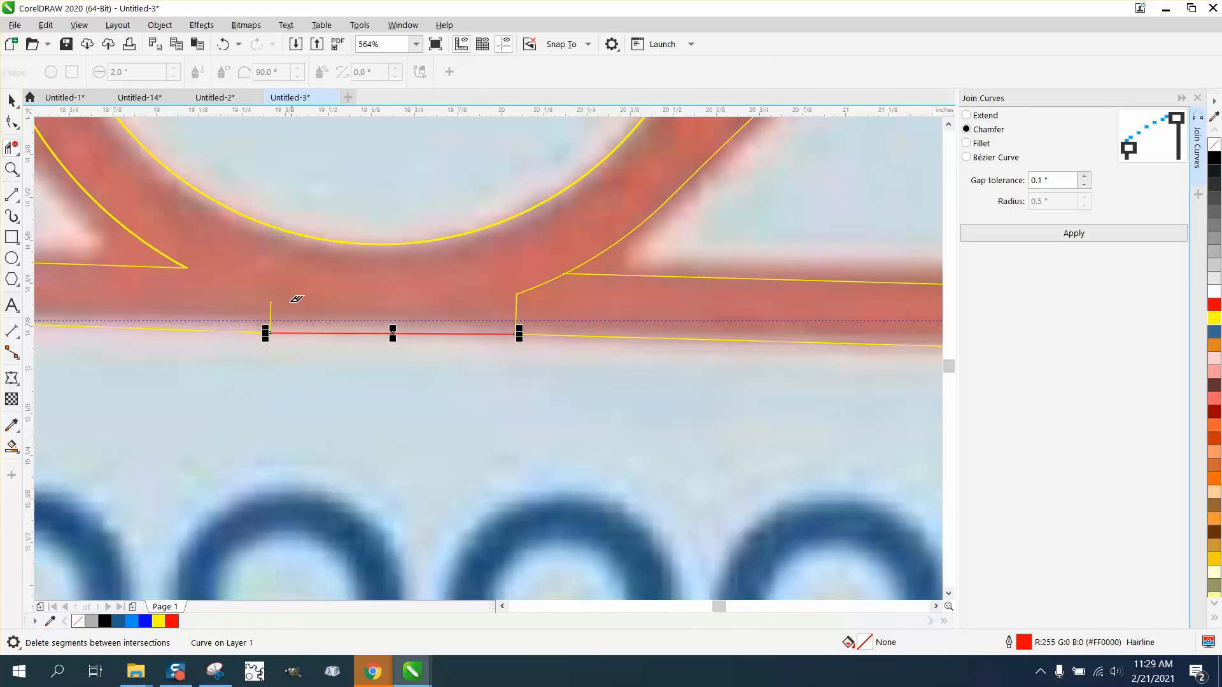
left_click(271, 307)
left_click(548, 281)
scroll(440, 322, "down", 4)
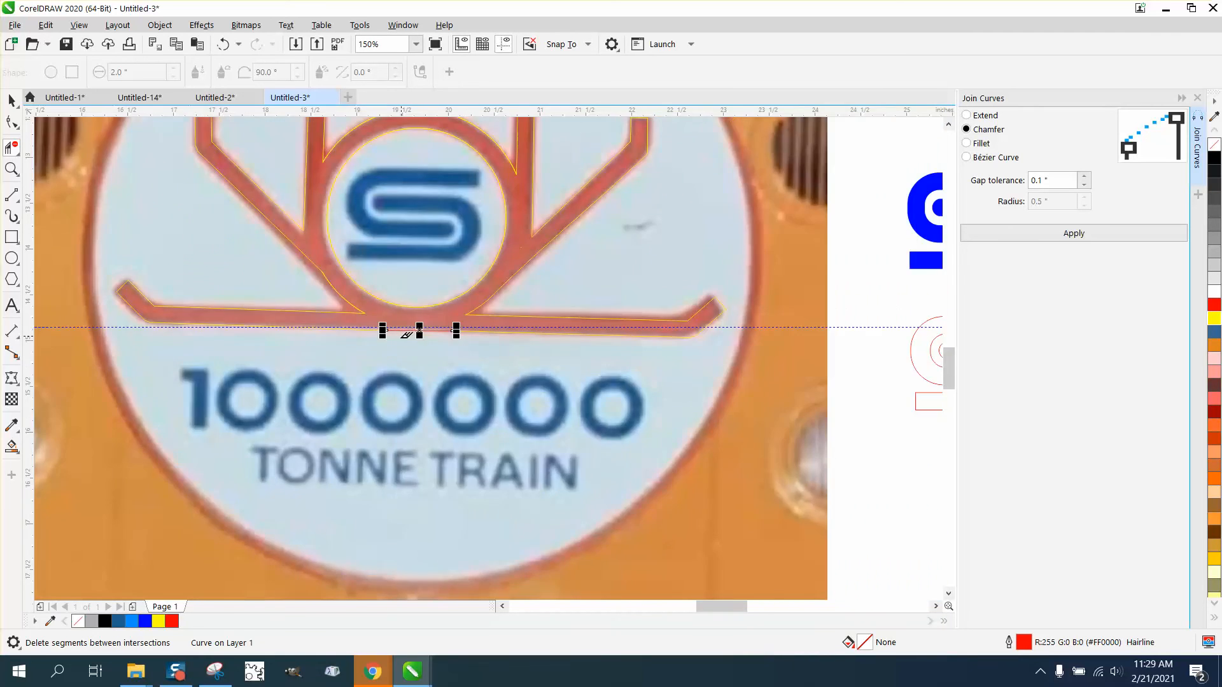
Step: Fill the merged ring, arms and bottom bar area with yellow using Smart Fill, leaving the ring's interior unfilled
left_click(11, 447)
left_click(361, 306)
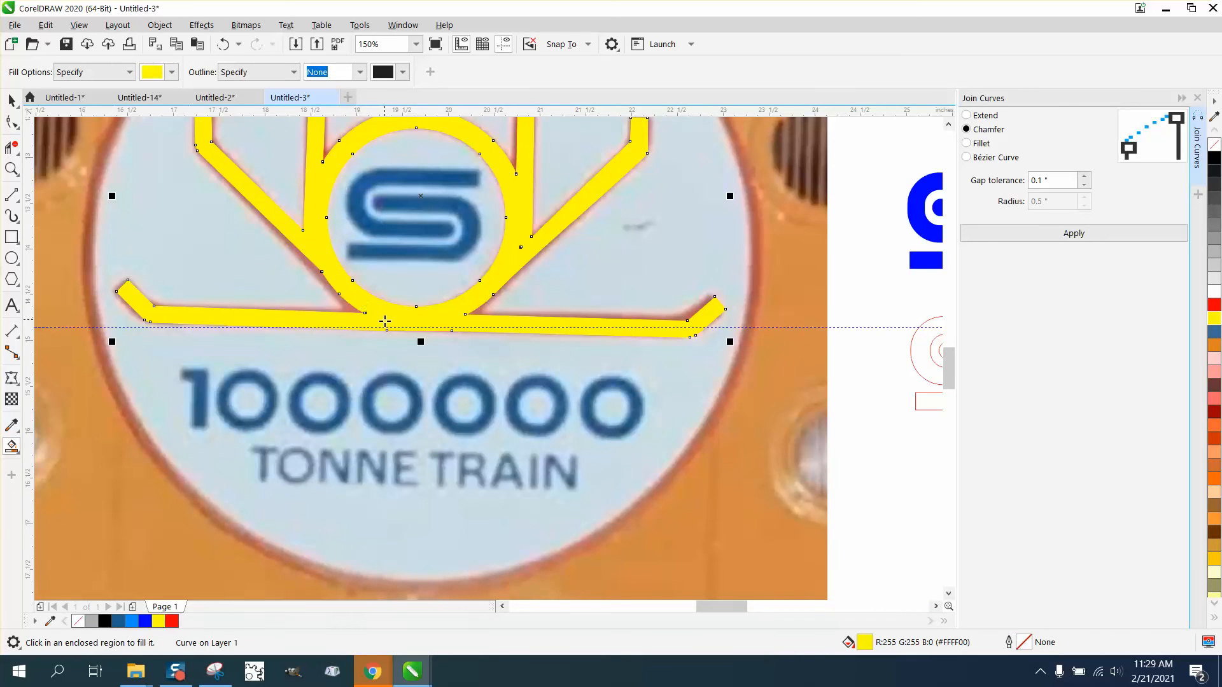
scroll(382, 323, "down", 2)
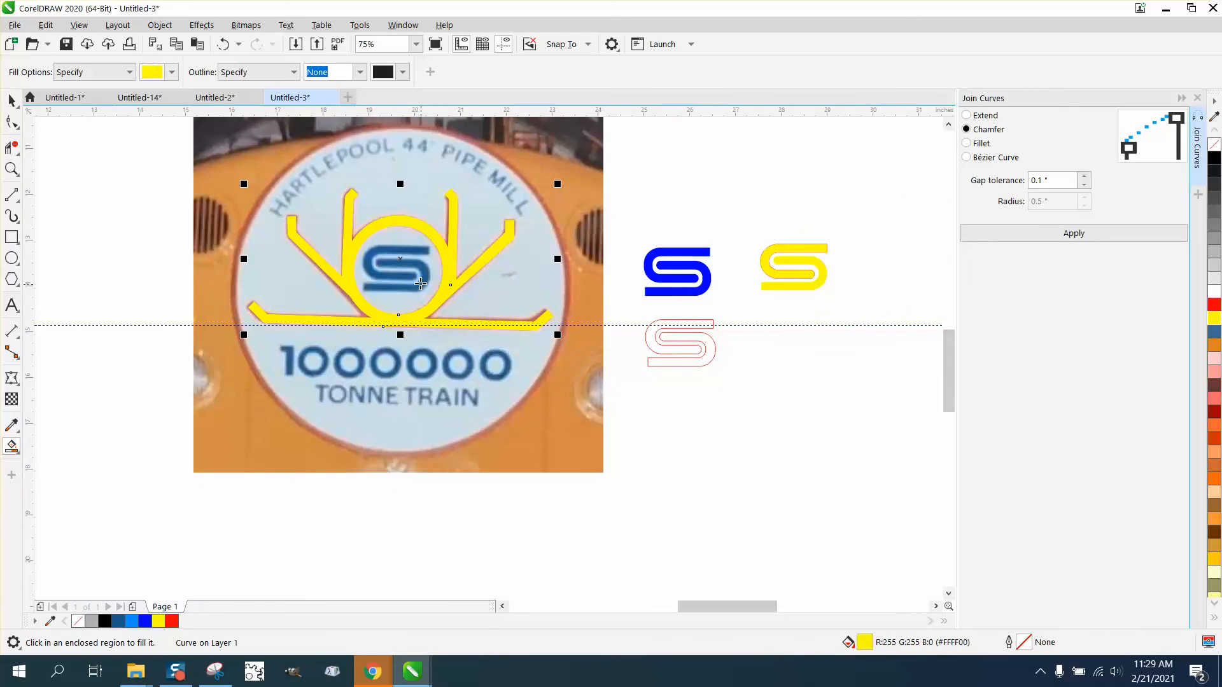
left_click(402, 268)
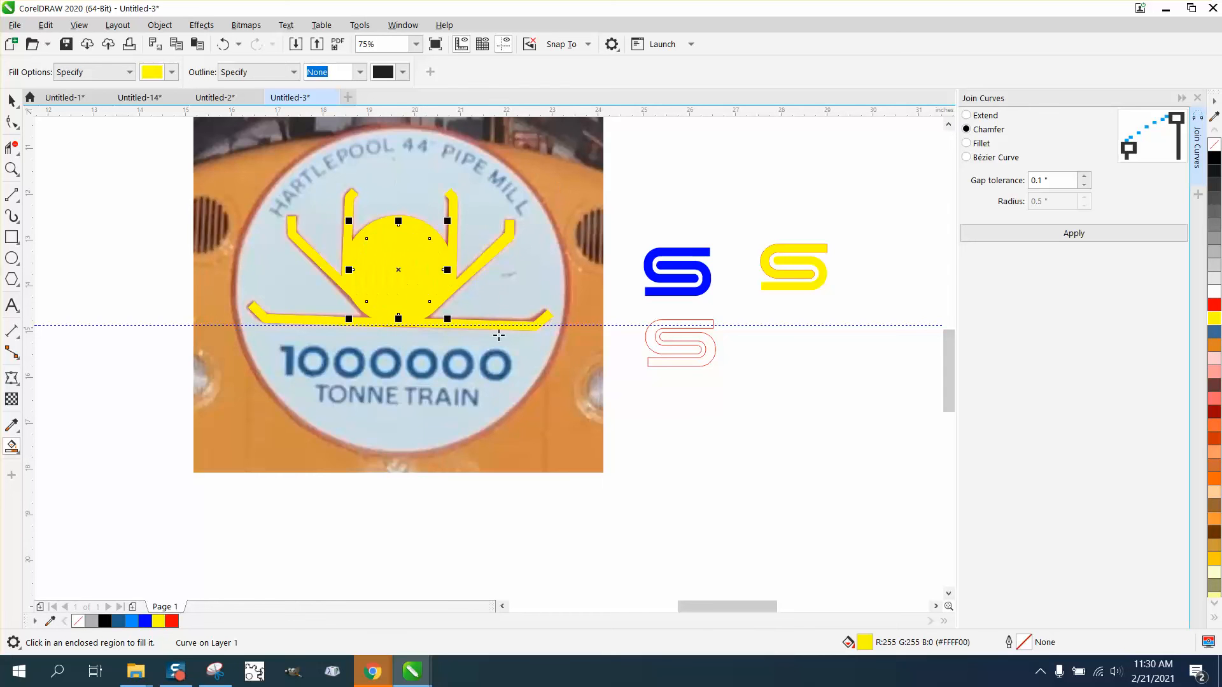
left_click(222, 44)
Step: Move the yellow emblem shape off the photo to just below the S shapes and rotate it about 0.94° to level its base
key("space")
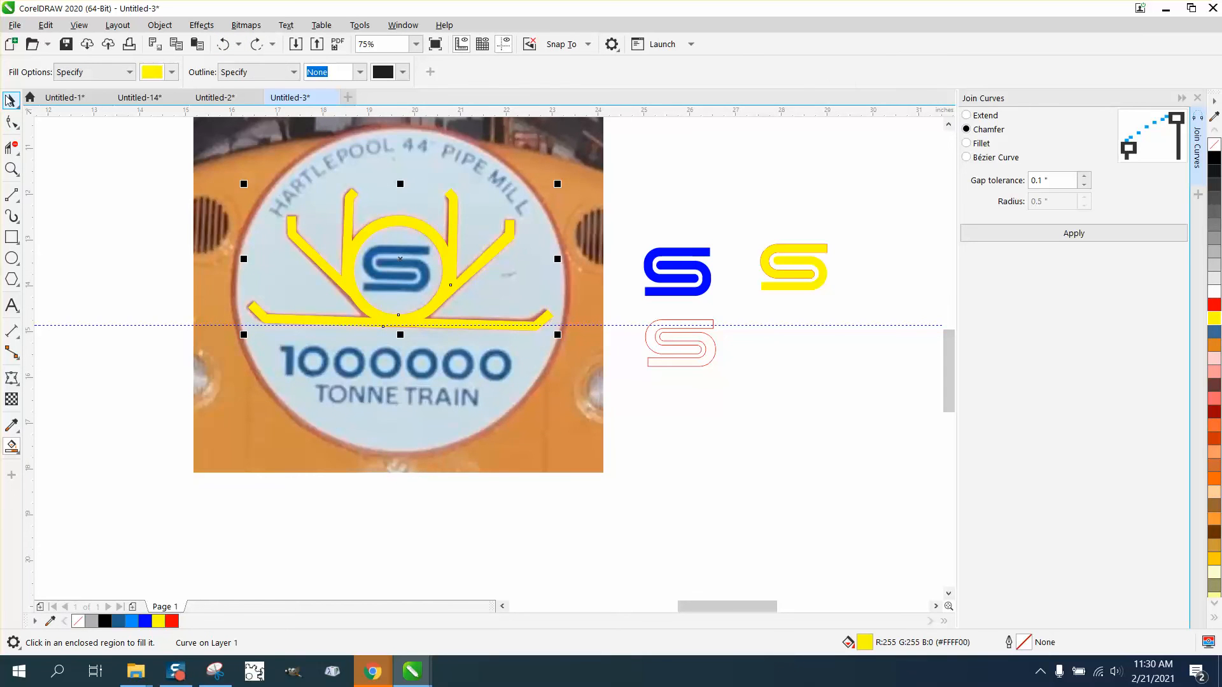
left_click_drag(396, 211, 741, 408)
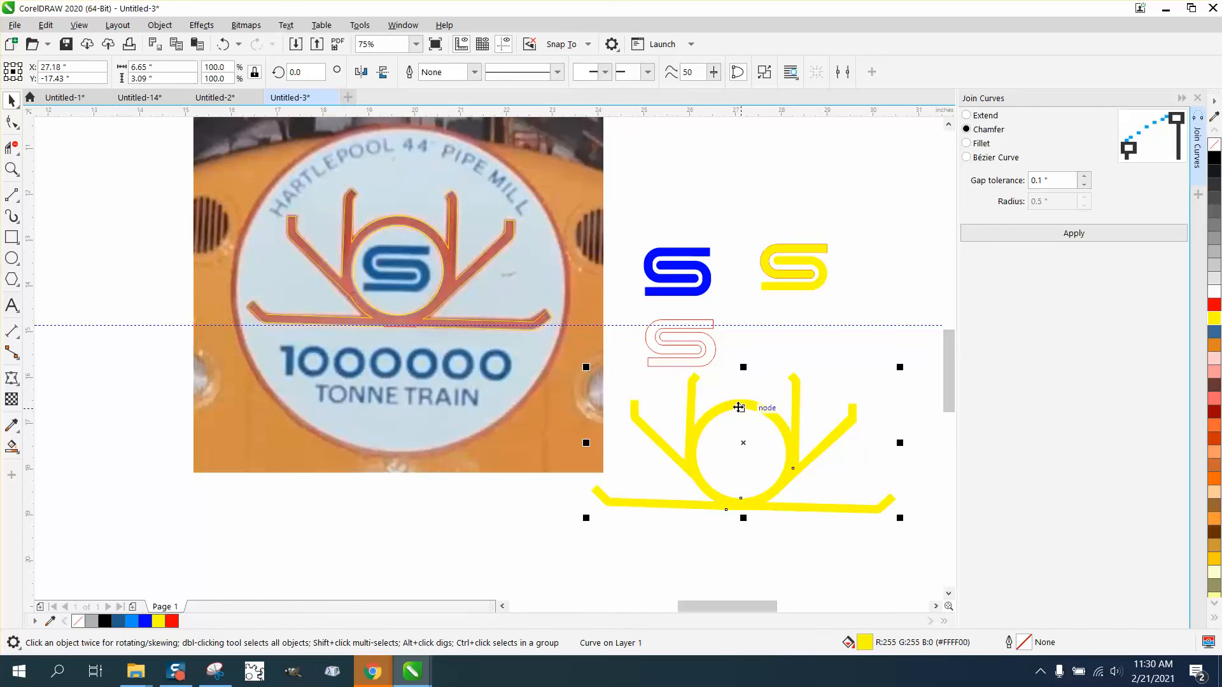
left_click_drag(633, 242, 743, 306)
left_click_drag(783, 413, 787, 409)
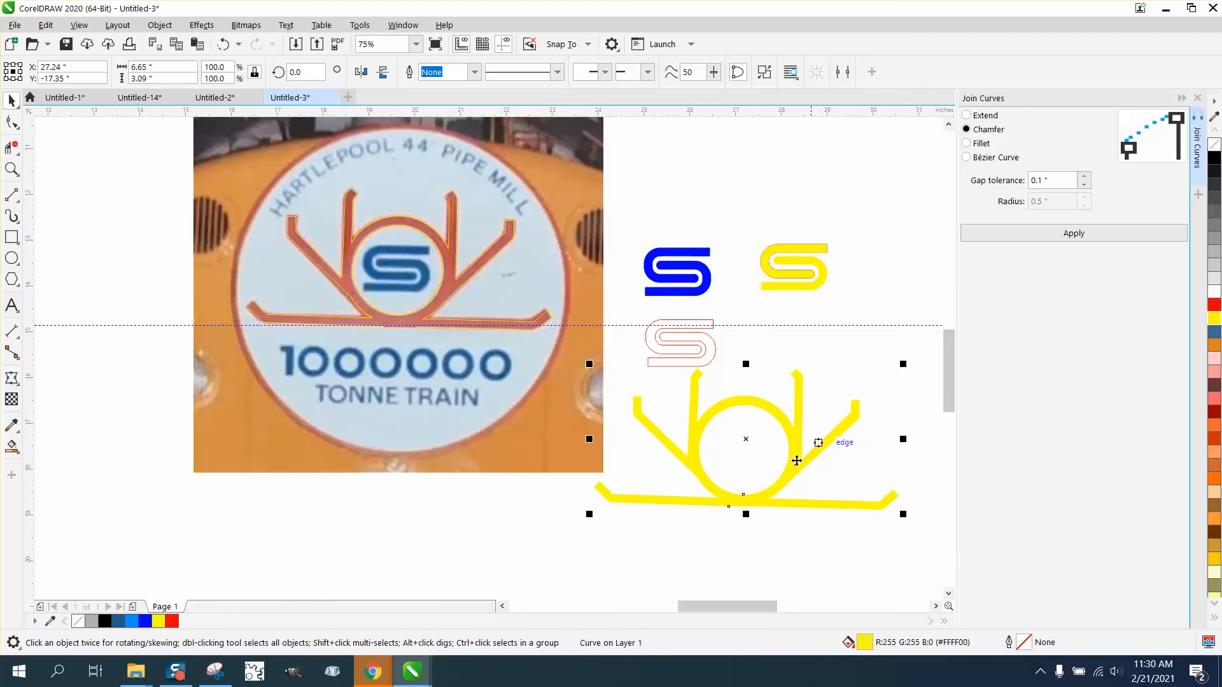
left_click(747, 451)
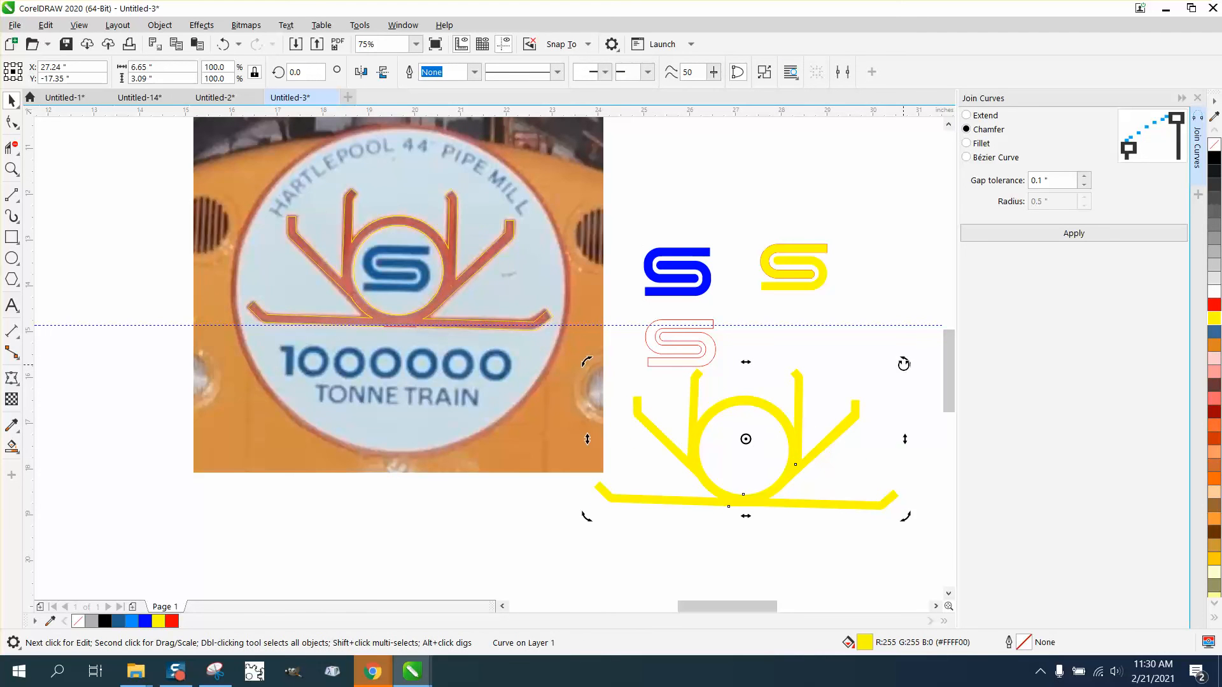
left_click_drag(904, 364, 906, 363)
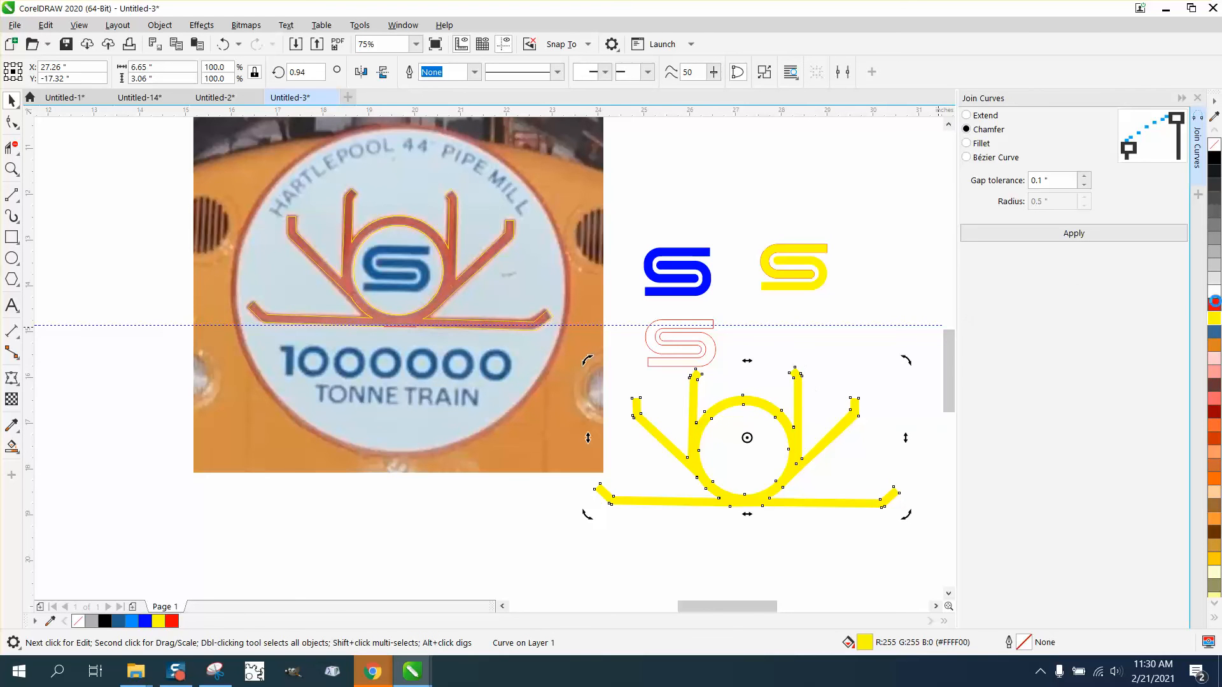
Step: Fill the emblem shape with red and place the blue S in the middle of its ring
left_click(1214, 303)
left_click_drag(639, 240, 766, 454)
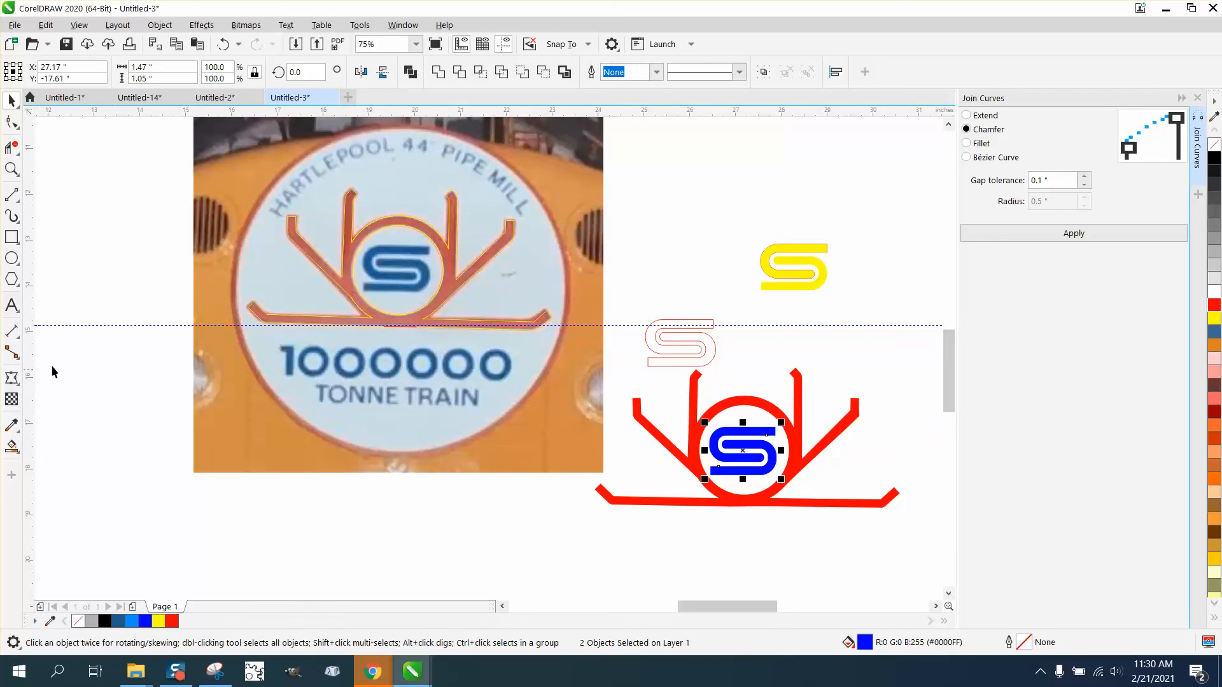
Step: Delete the traced outlines of the arms, ring and bottom bar lying over the photo
left_click(14, 173)
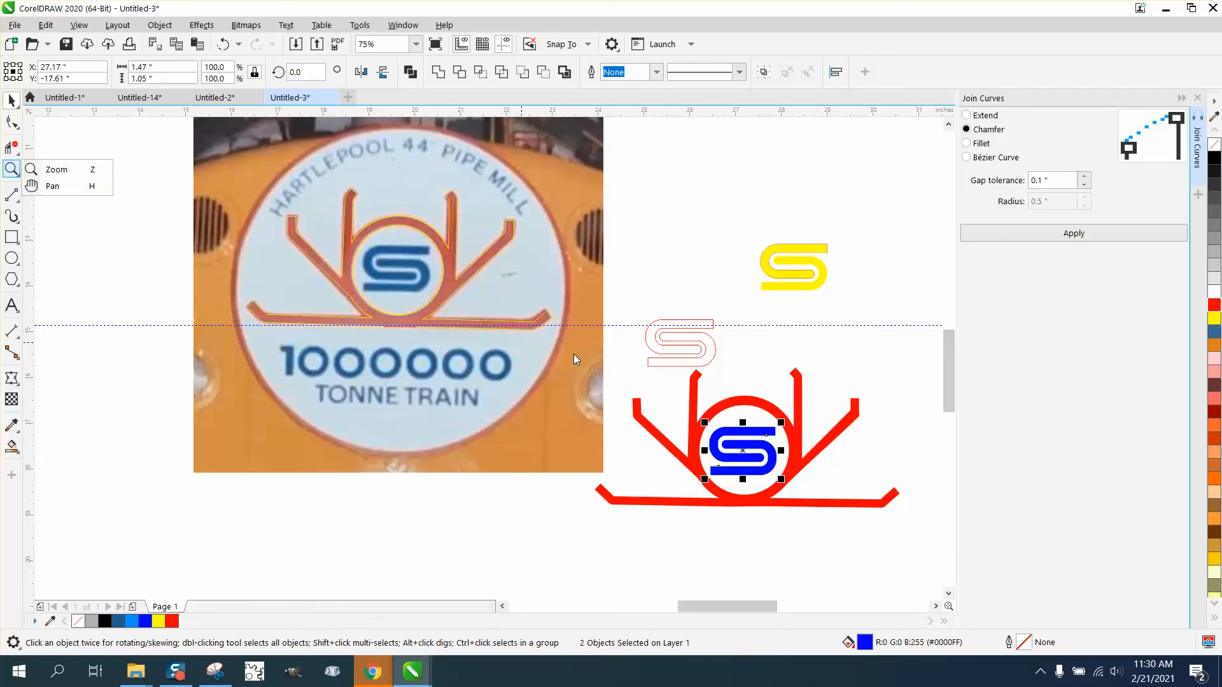
left_click(54, 171)
left_click_drag(591, 311, 927, 534)
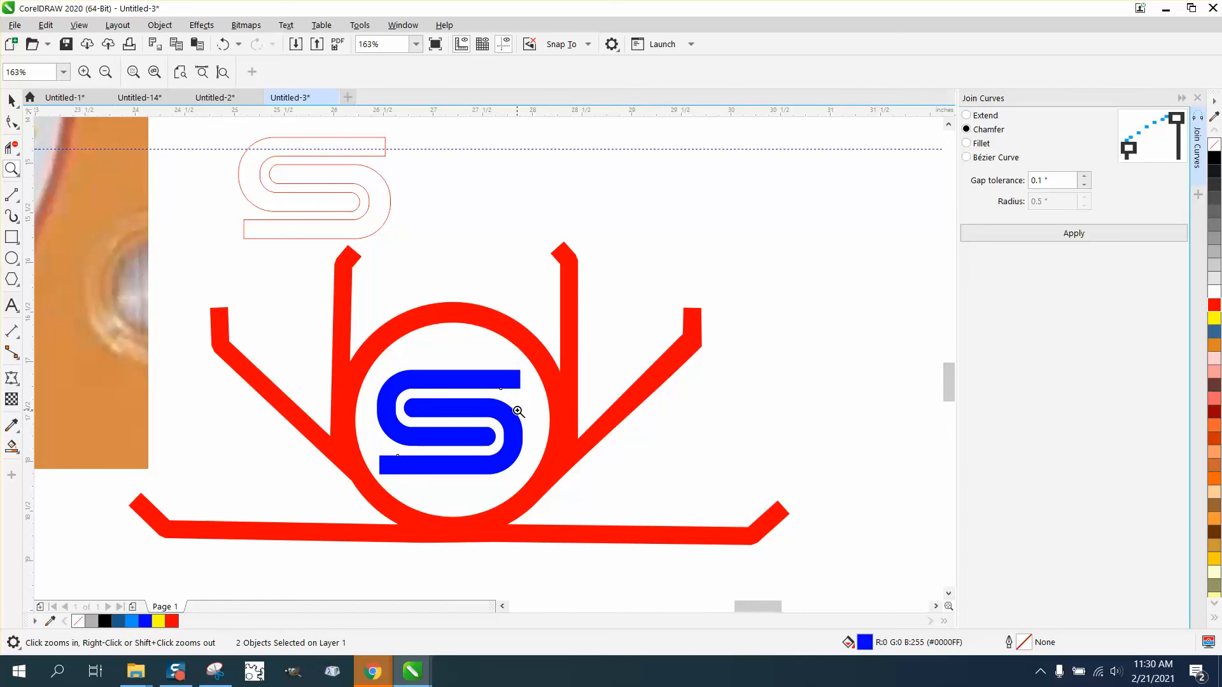
right_click(509, 415)
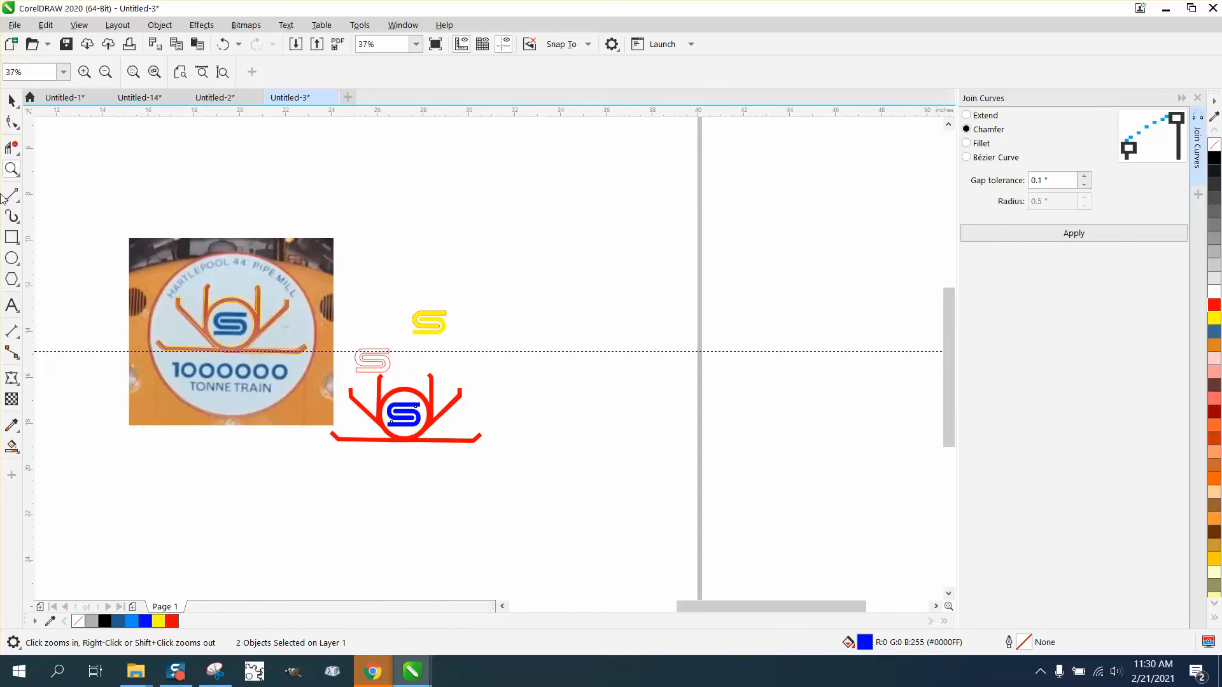
left_click_drag(125, 310, 404, 384)
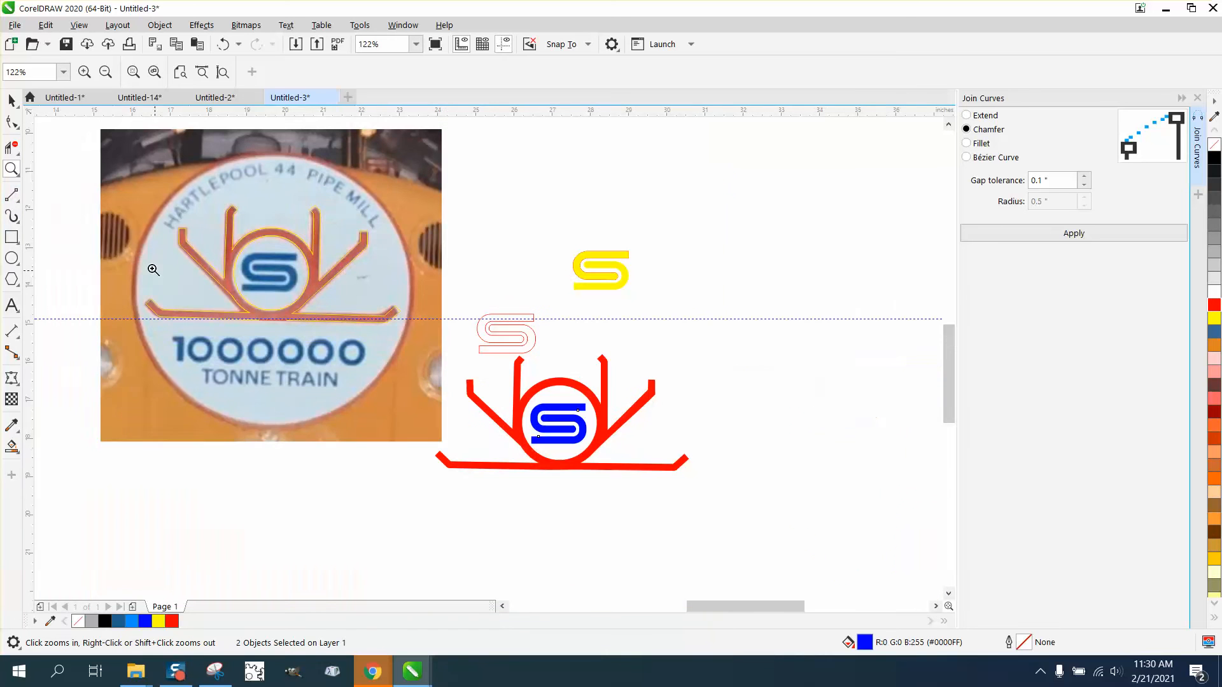
right_click(140, 262)
left_click(11, 101)
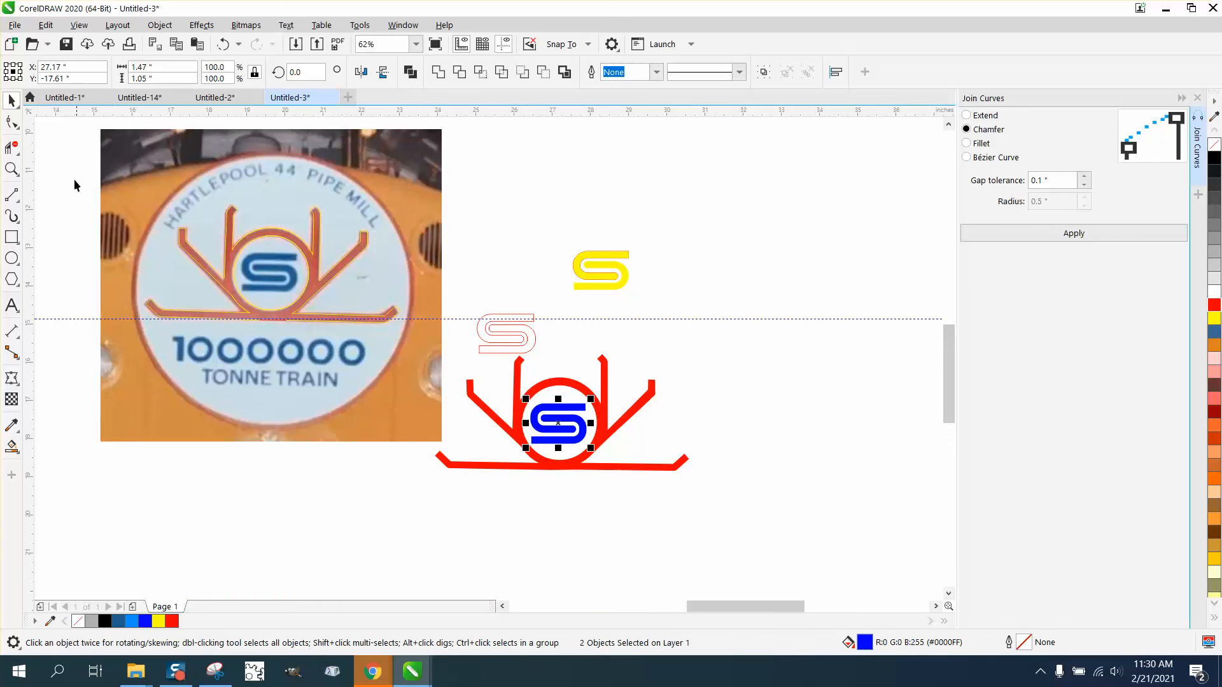
mouse_move(72, 178)
left_mouse_down()
mouse_move(389, 307)
mouse_move(444, 352)
left_mouse_up()
key("Delete")
Step: Unlock all locked objects so the photo becomes editable
left_click(301, 297)
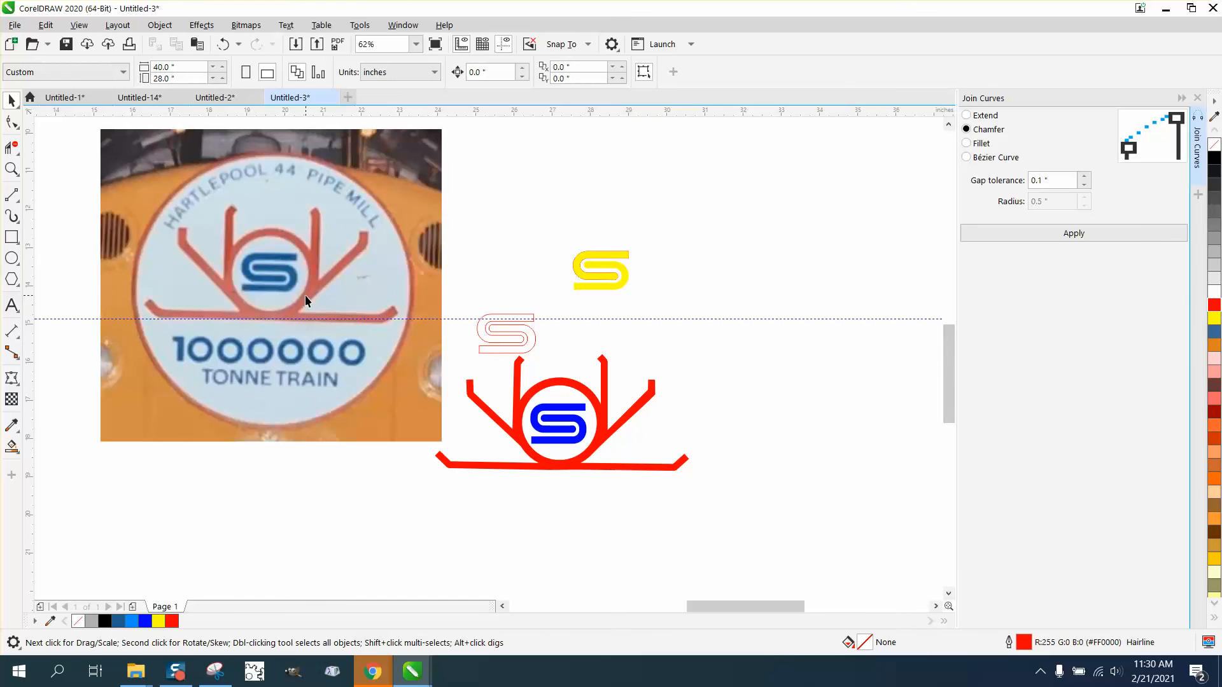
left_click(159, 25)
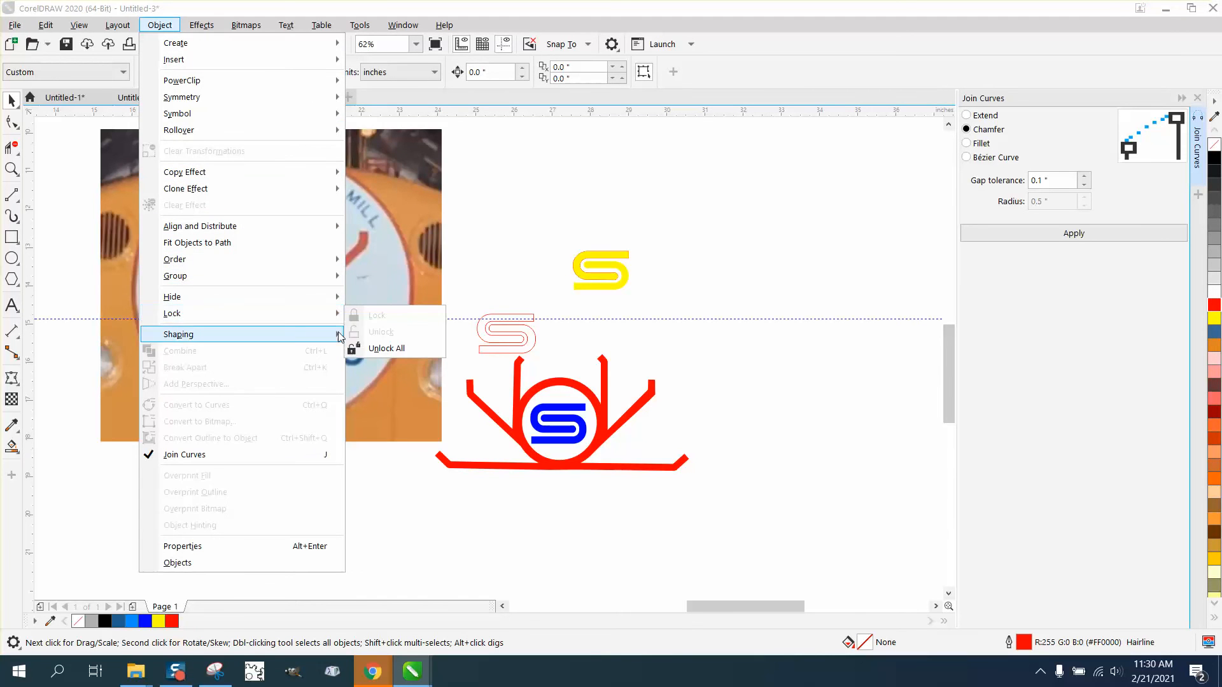
left_click(361, 351)
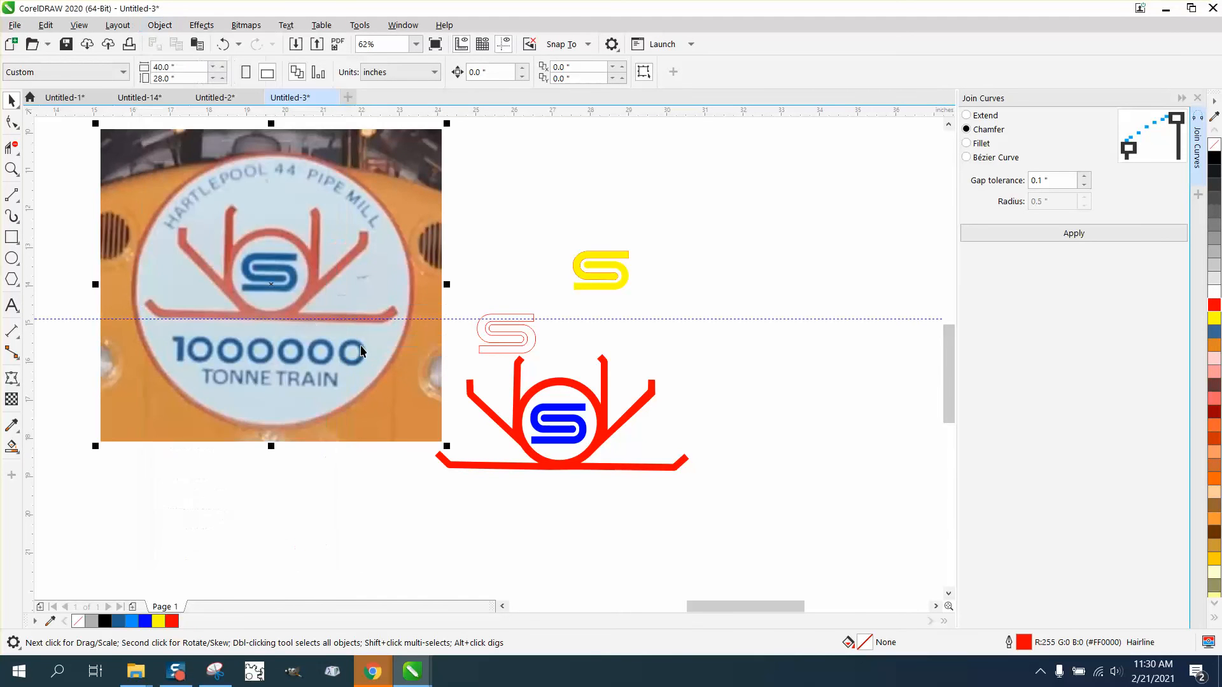
Step: Move the photo slightly down to bring the left part of the emblem's bottom bar closer to the horizontal guideline
left_click(11, 168)
left_click(458, 385)
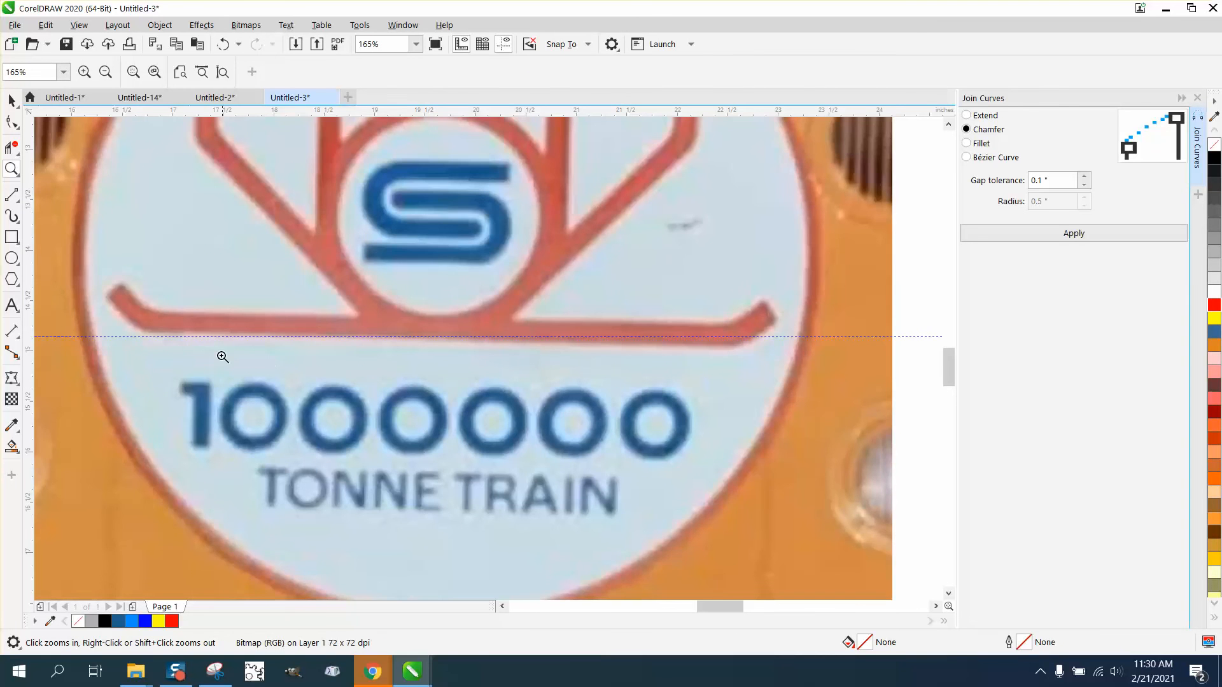
left_click_drag(115, 306, 294, 367)
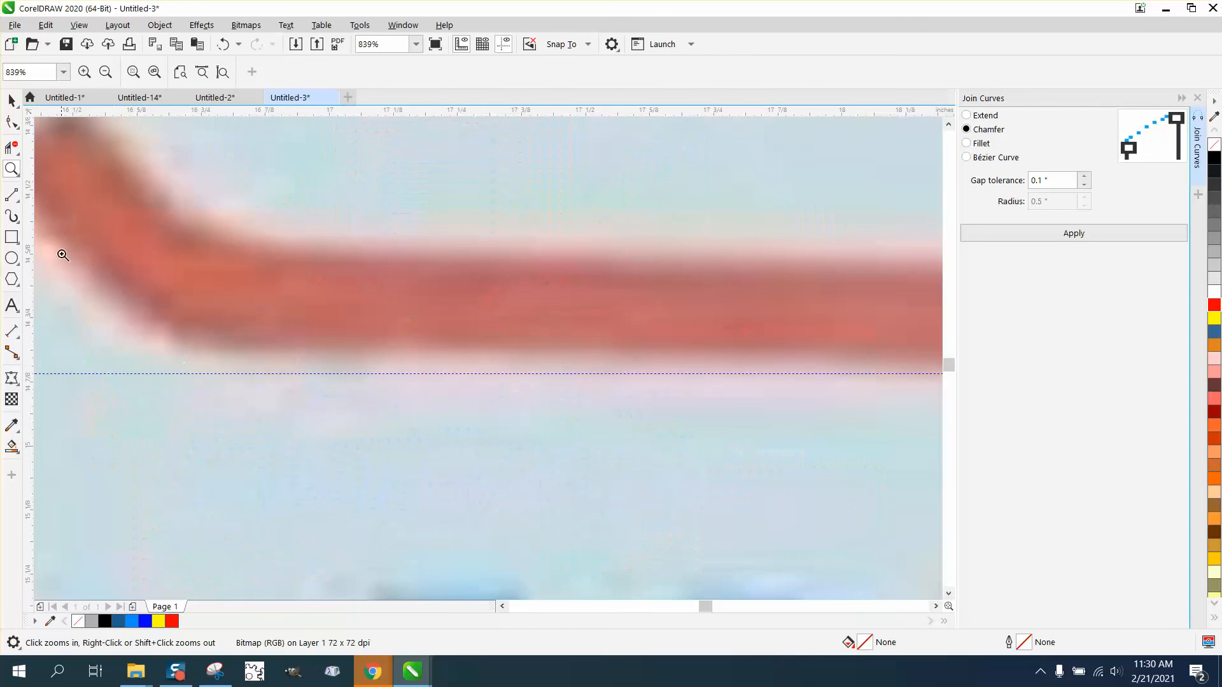
left_click(11, 100)
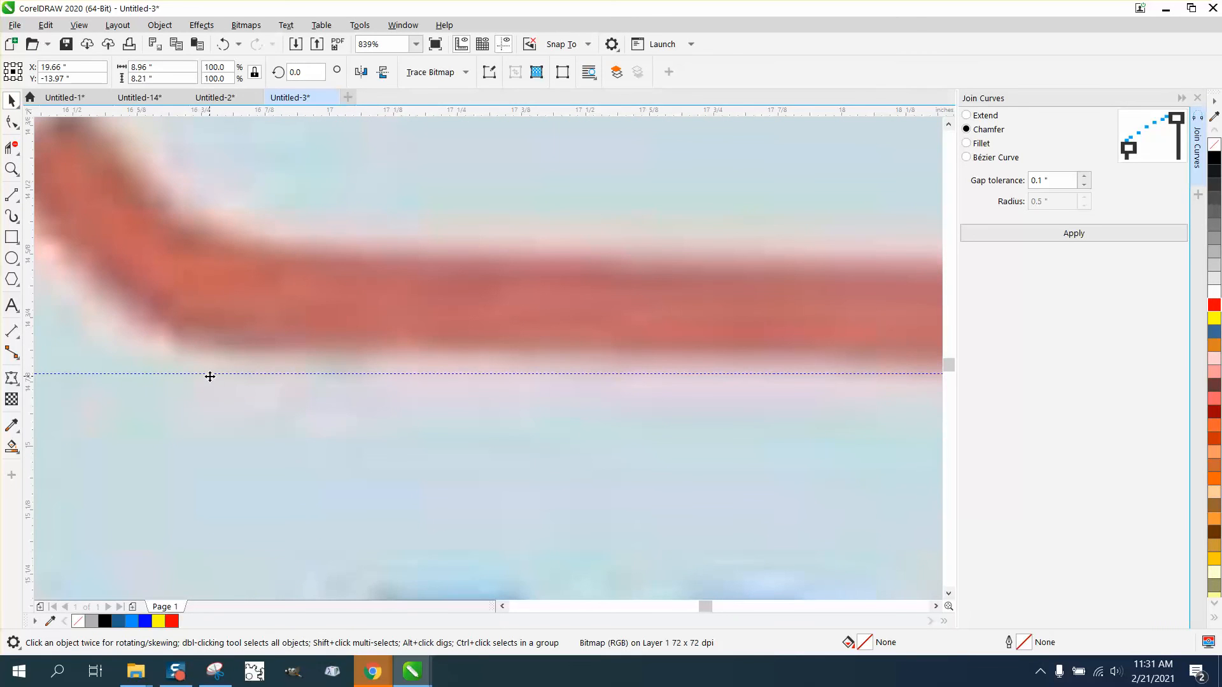
left_click_drag(210, 377, 219, 348)
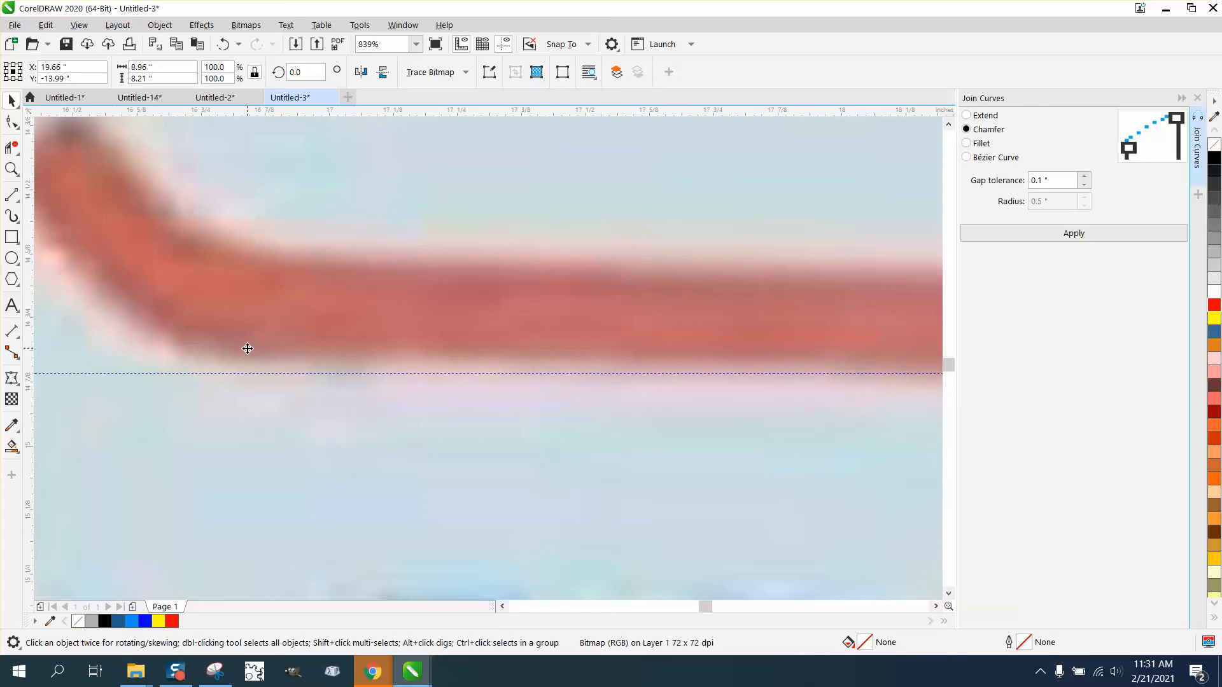
Step: Place the photo's rotation centre at the left bend of the emblem's bottom bar
scroll(242, 344, "down", 5)
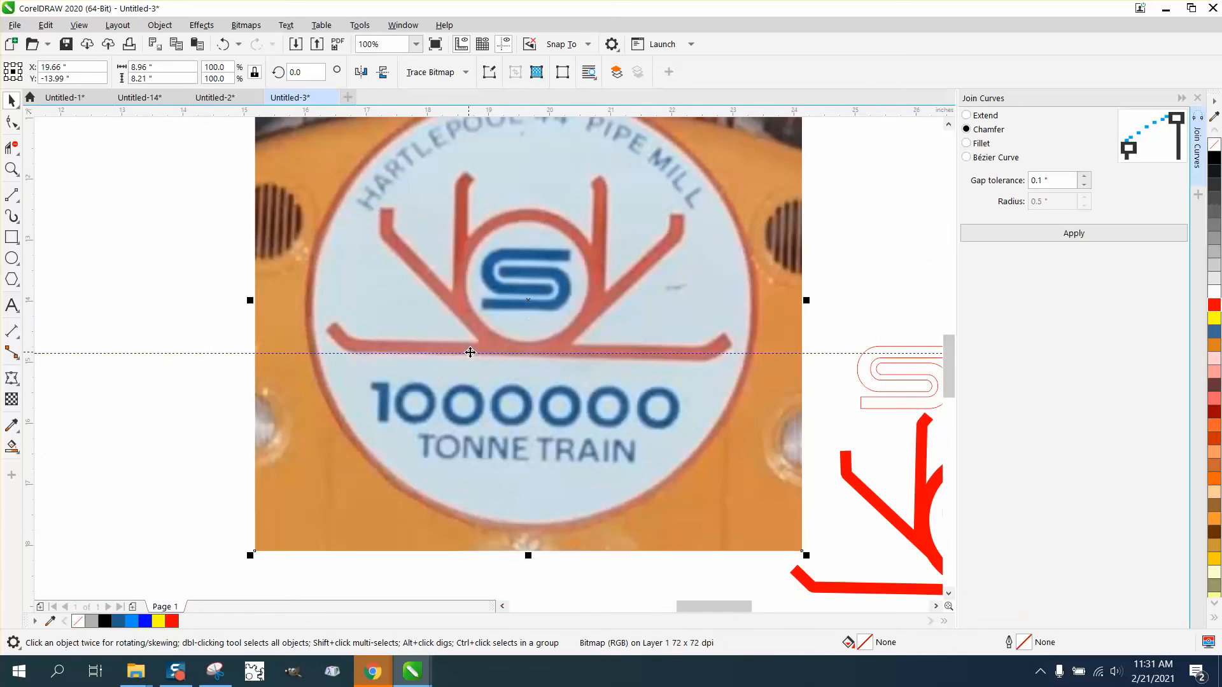
left_click(530, 304)
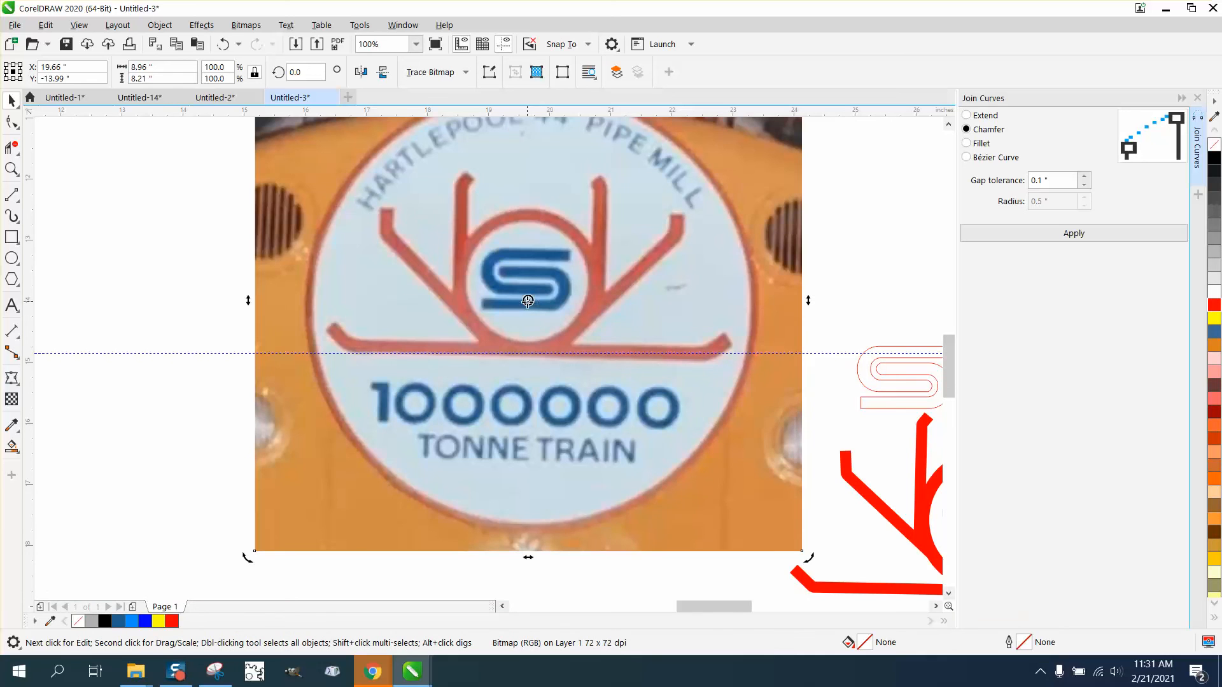
left_click_drag(427, 356, 350, 353)
Step: Move the photo up until the underside of the bottom bar's right part clears the horizontal guideline
left_click(11, 169)
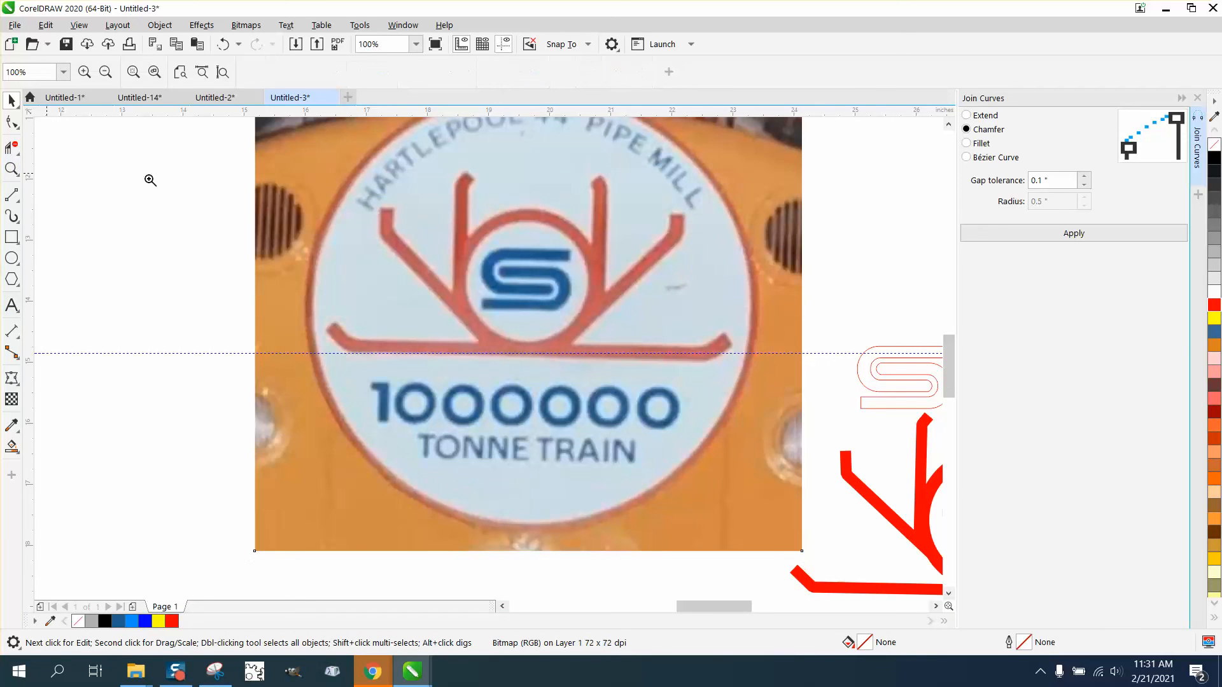
left_click_drag(646, 265, 832, 428)
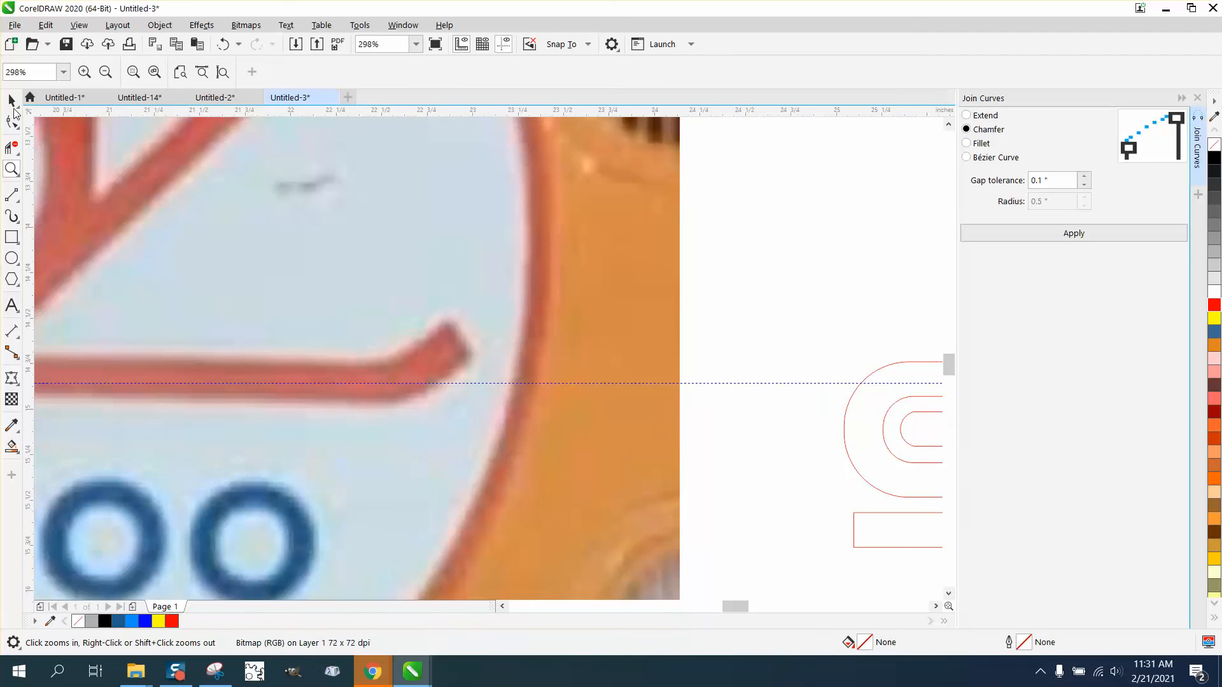
left_click(12, 103)
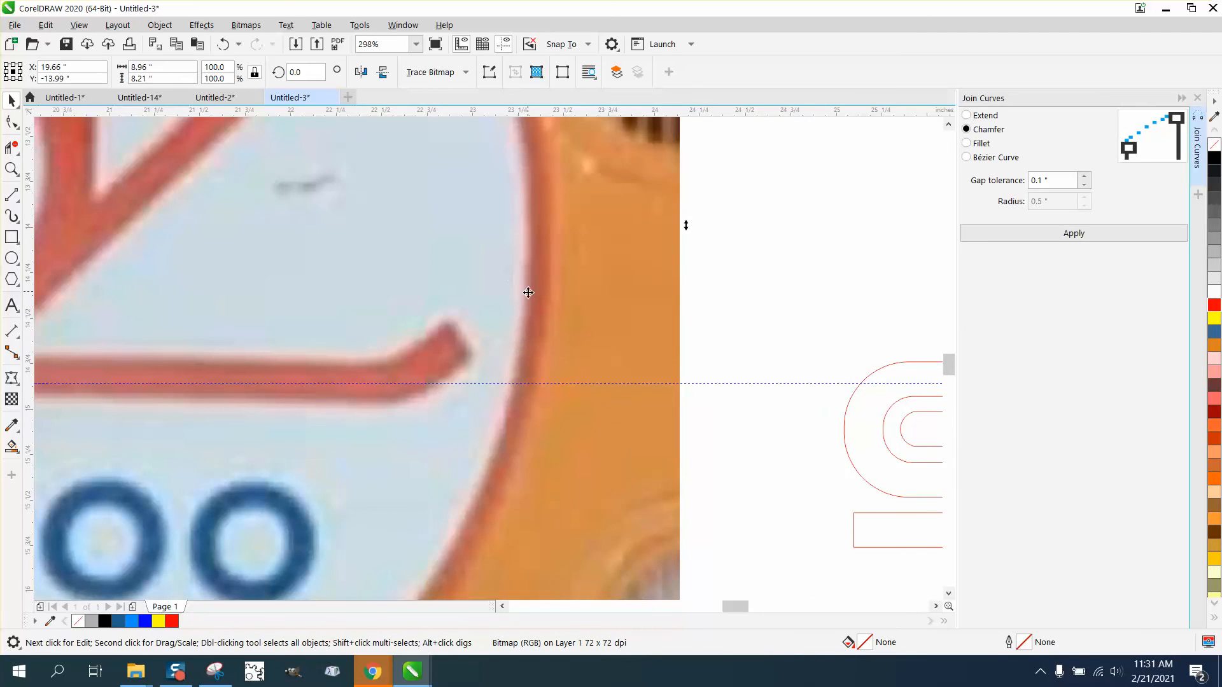
scroll(479, 310, "down", 2)
scroll(539, 382, "down", 2)
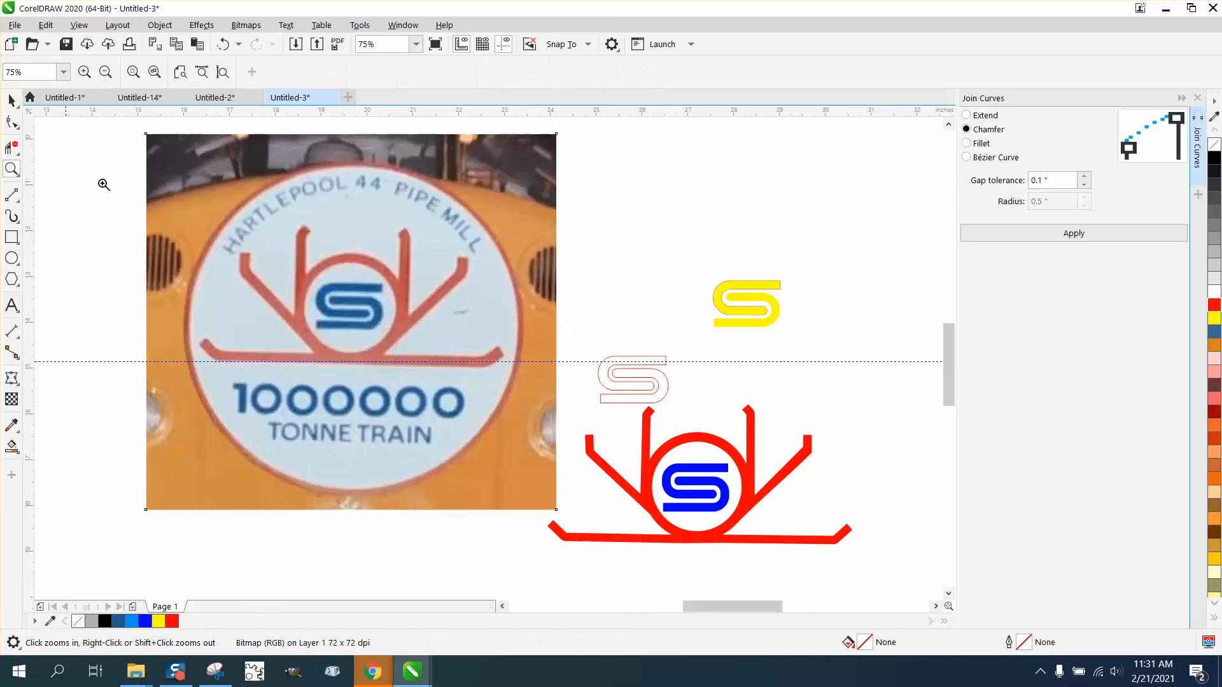
left_click(12, 169)
left_click(469, 373)
left_click_drag(367, 301, 630, 424)
scroll(365, 385, "down", 4)
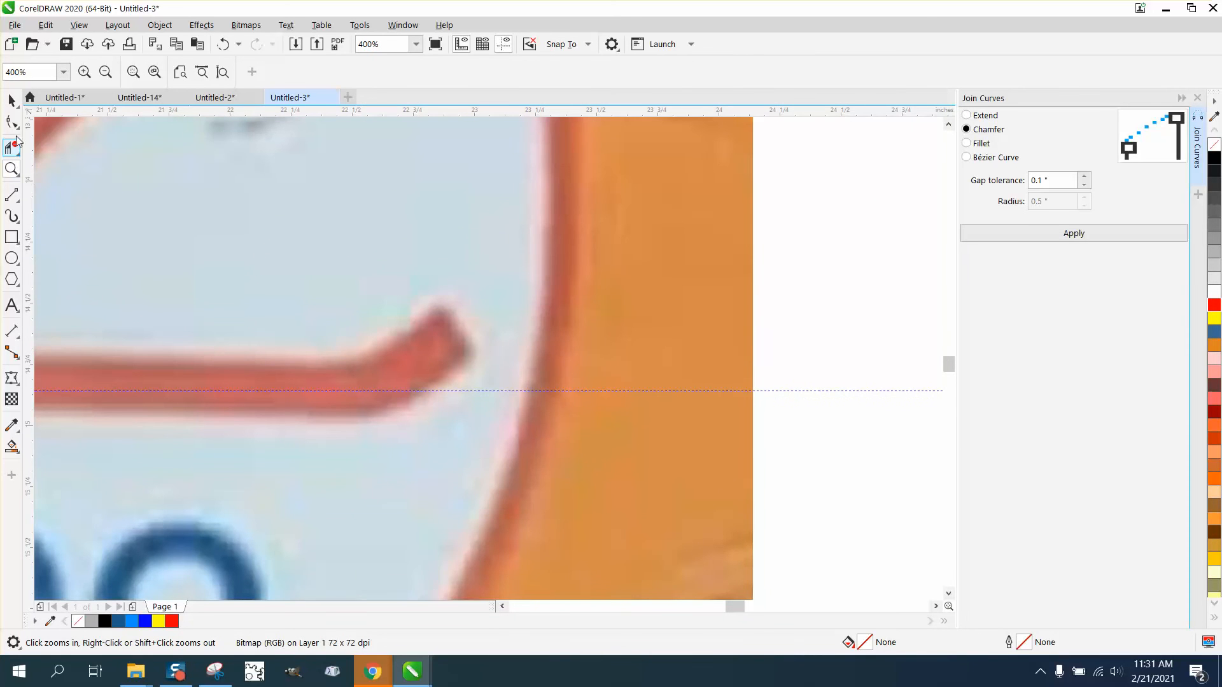
left_click(11, 100)
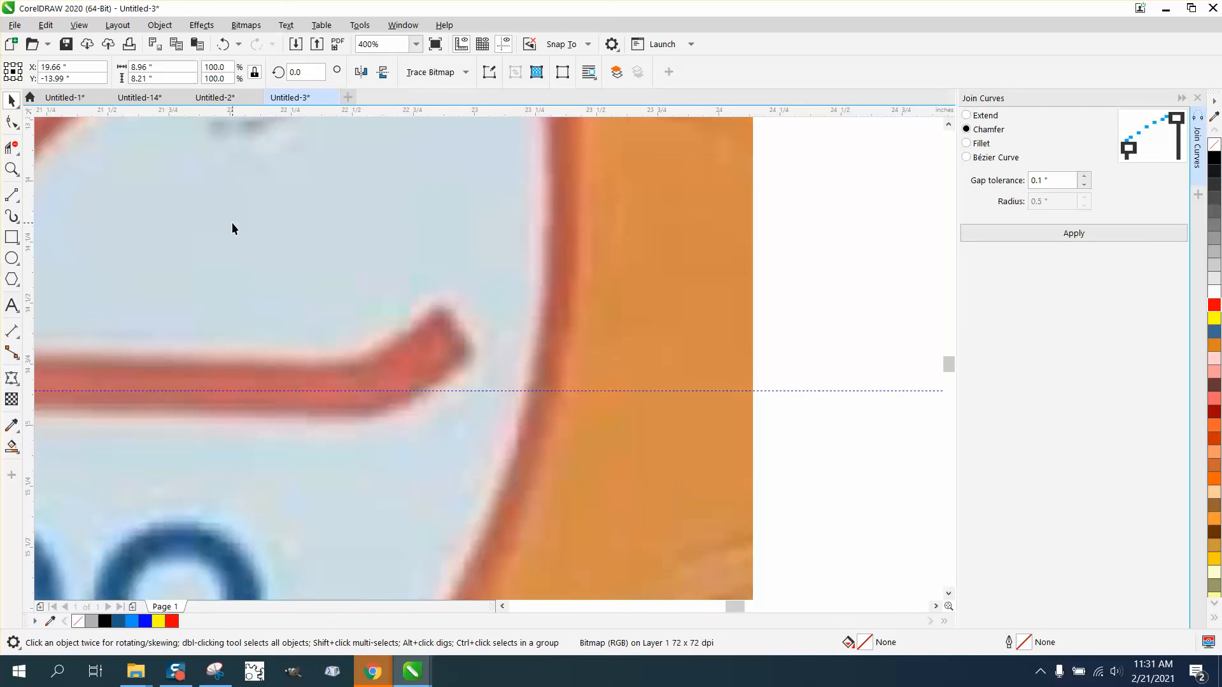
left_click(415, 391)
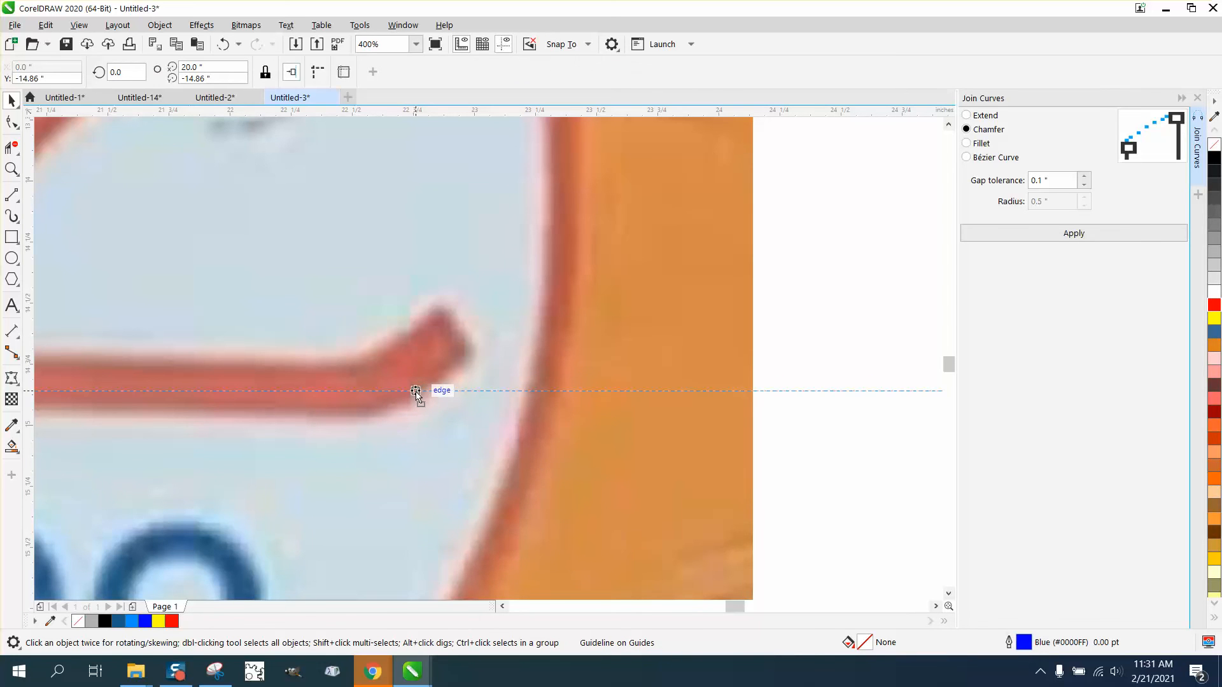
left_click(415, 376)
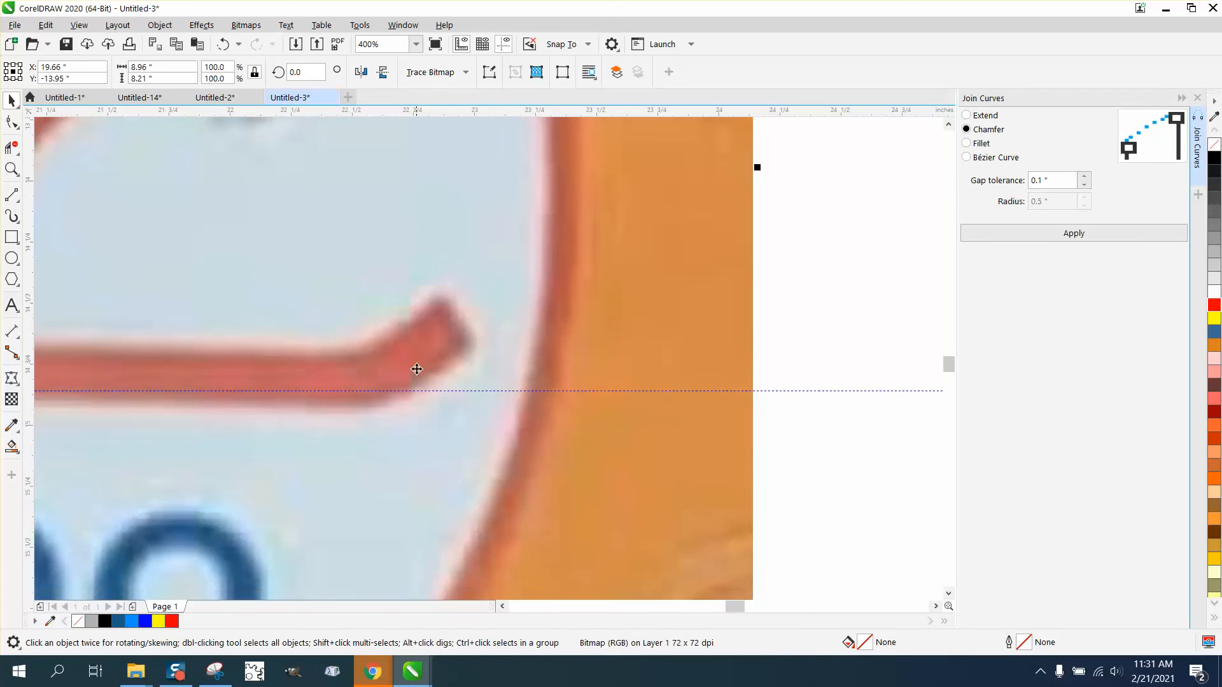
left_click_drag(418, 375, 420, 361)
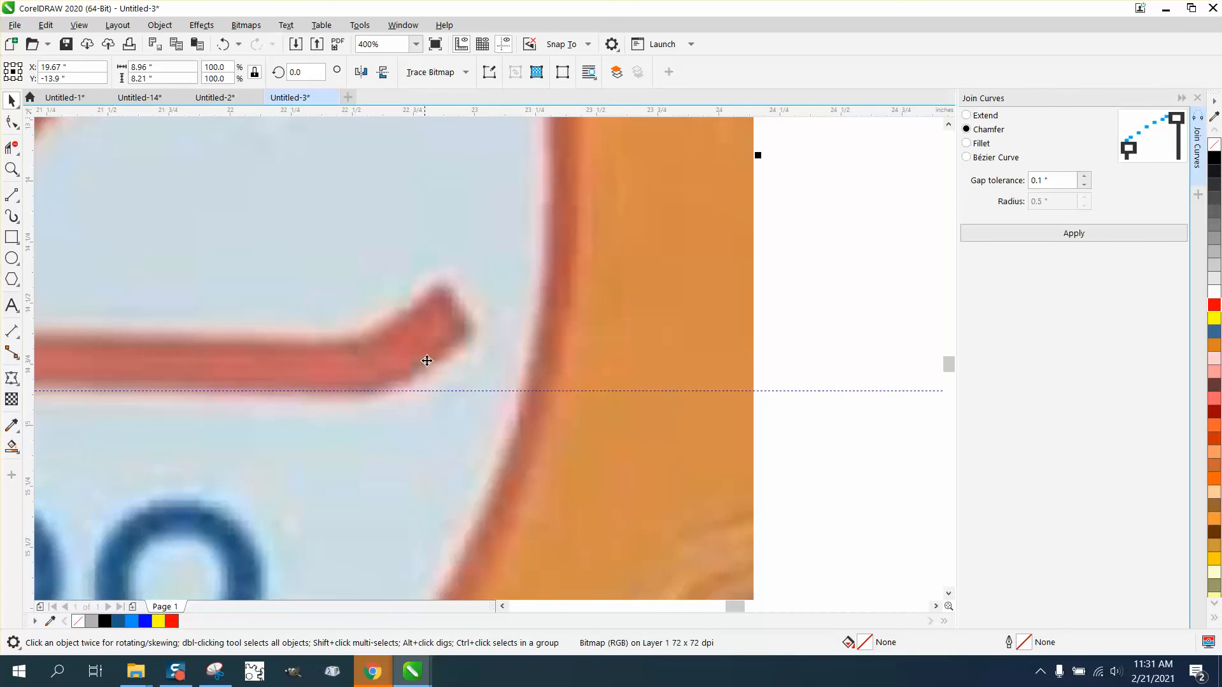
scroll(426, 358, "down", 4)
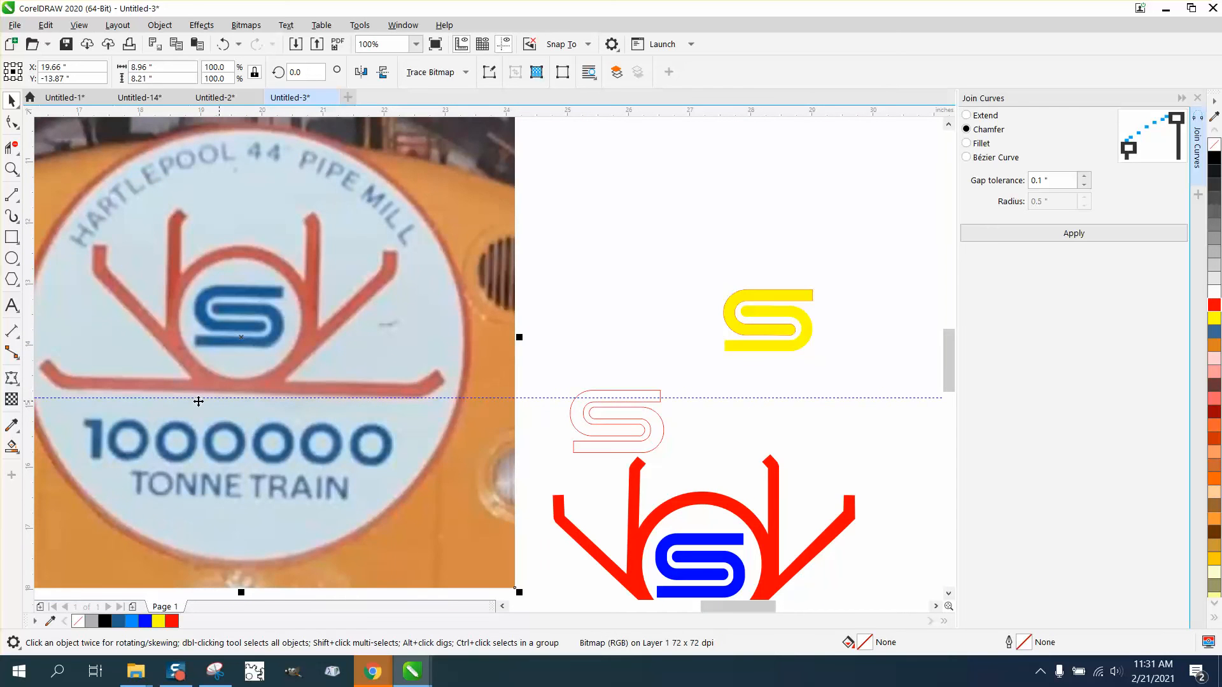
Step: Move the photo down until the underside of the bottom bar's left bend sits just above the horizontal guideline
left_click(97, 389)
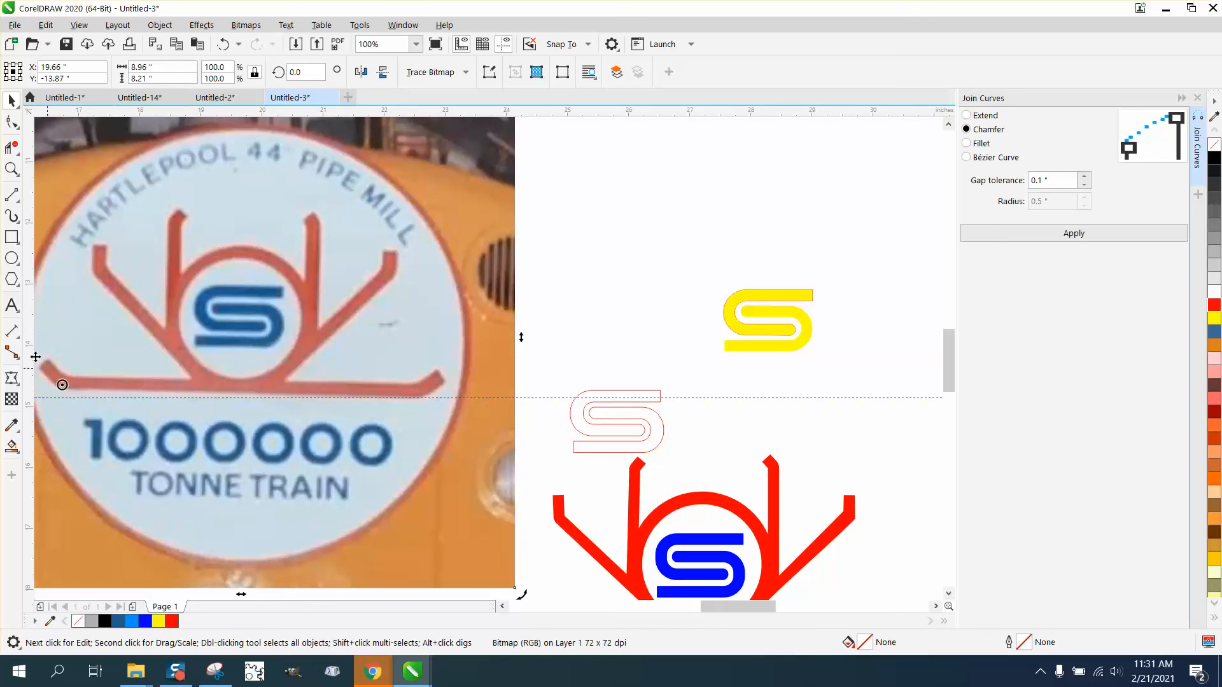
left_click(6, 171)
left_click_drag(43, 354, 177, 419)
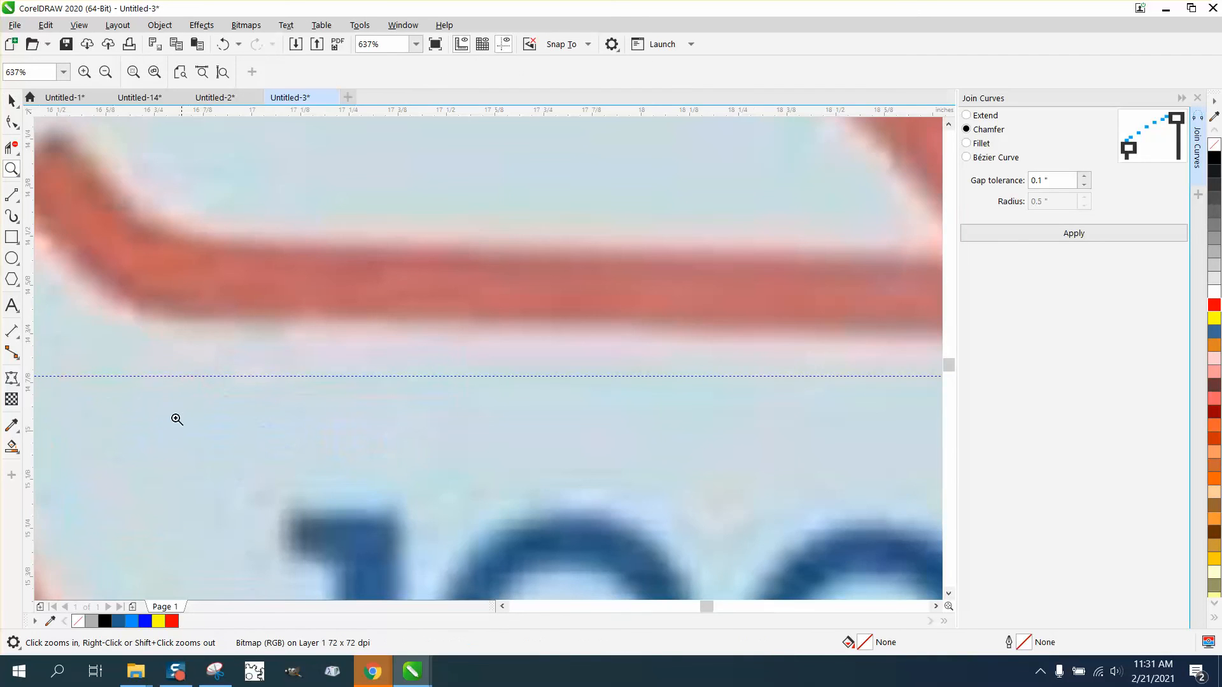
left_click(10, 101)
left_click(228, 255)
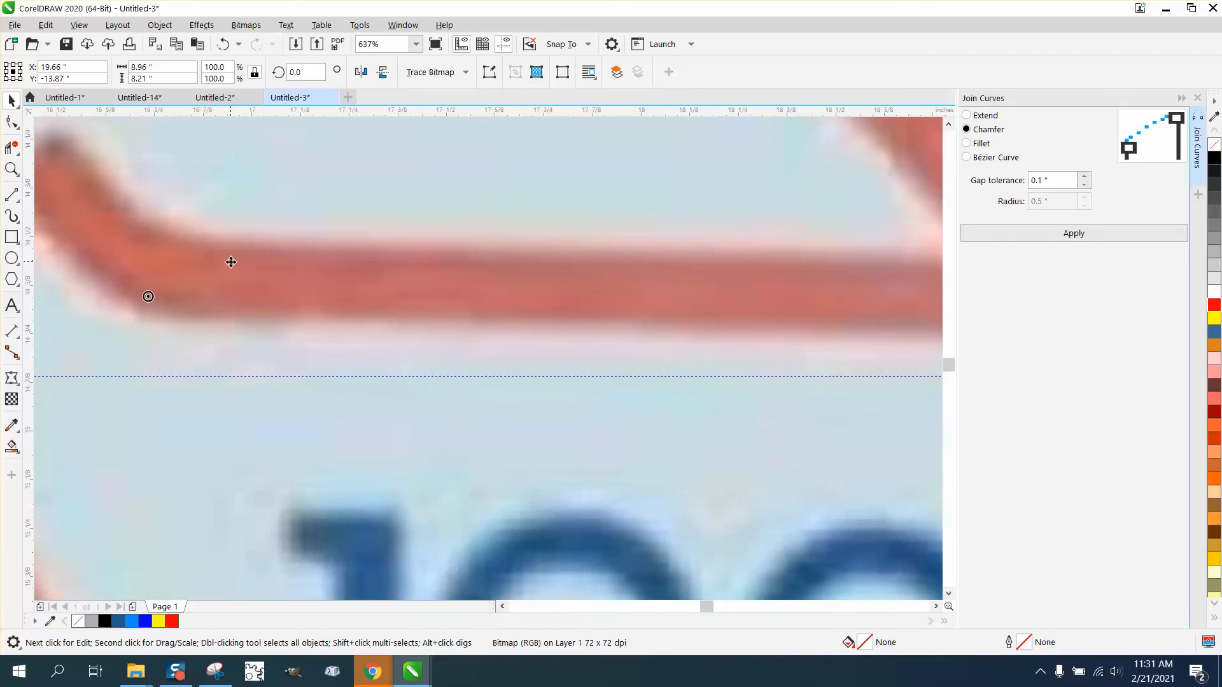
left_click_drag(229, 262, 238, 318)
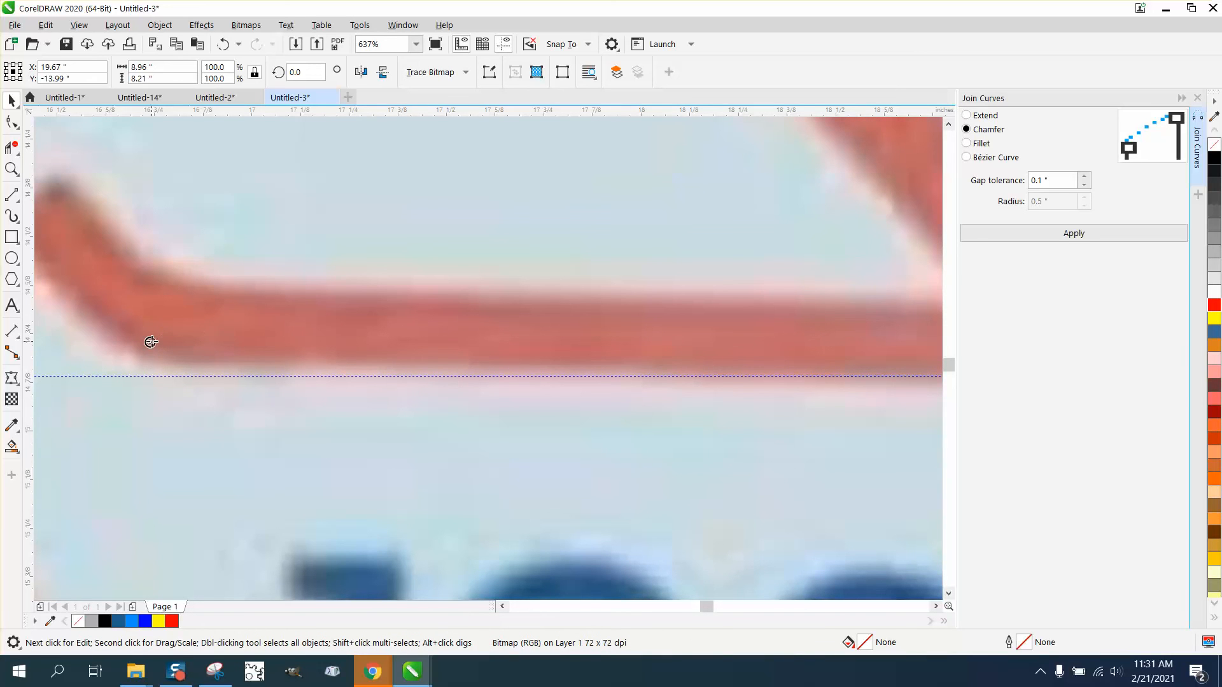
Step: Rotate the photo about 1.22° counterclockwise around the bar's left bend to level the bottom bar with the guideline
scroll(164, 376, "down", 5)
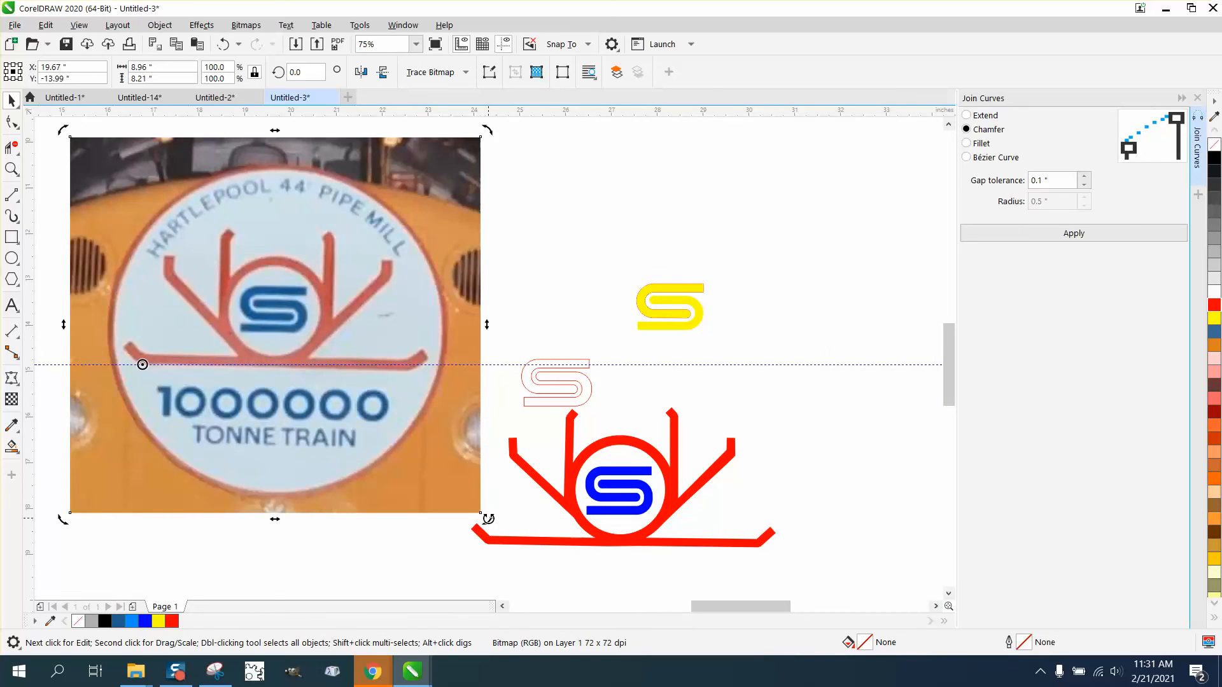
left_click_drag(488, 516, 495, 519)
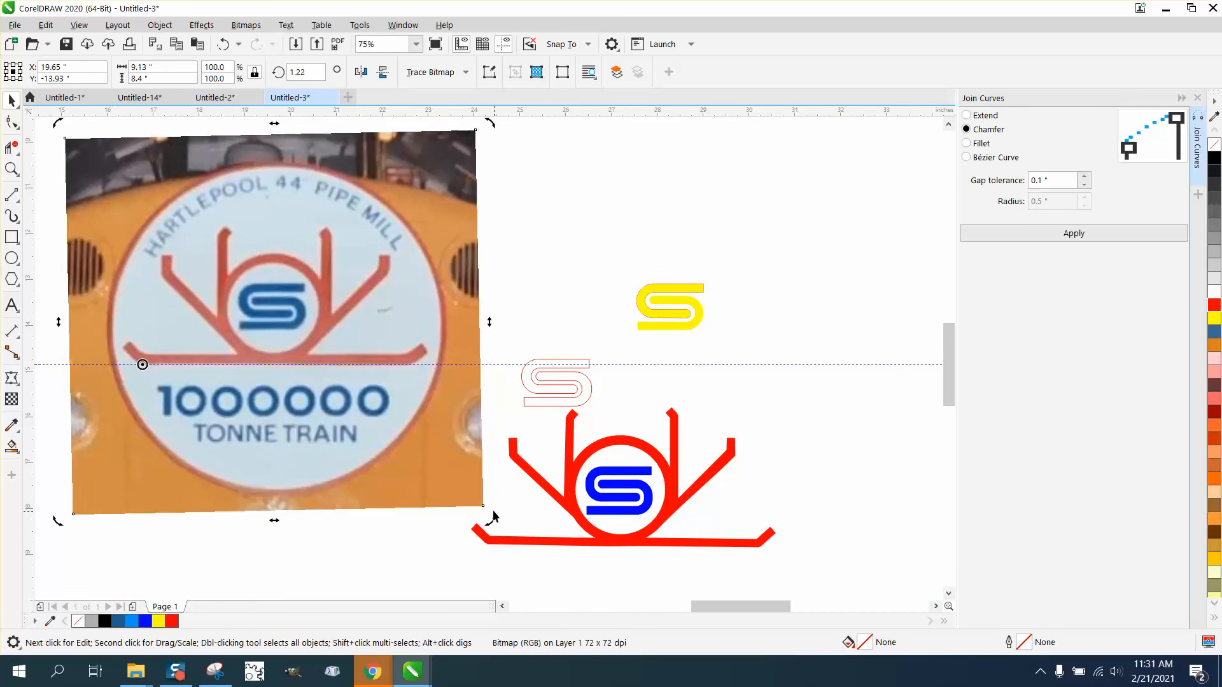
left_click(11, 170)
left_click(474, 383)
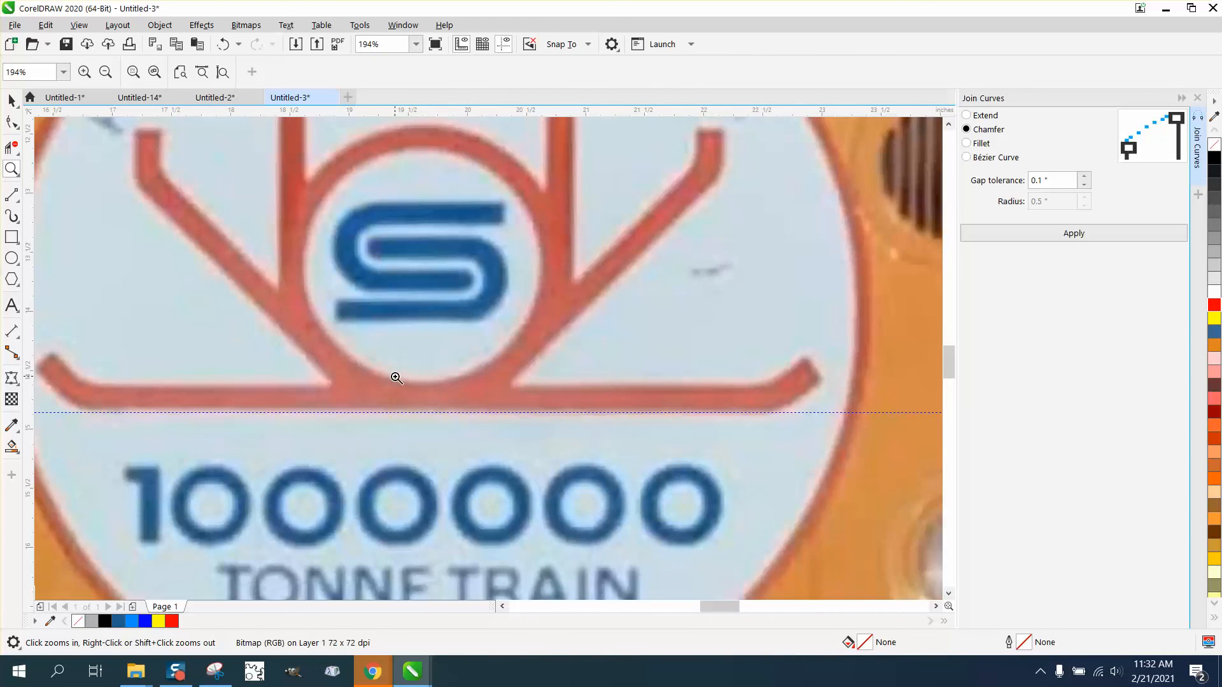
scroll(398, 379, "down", 4)
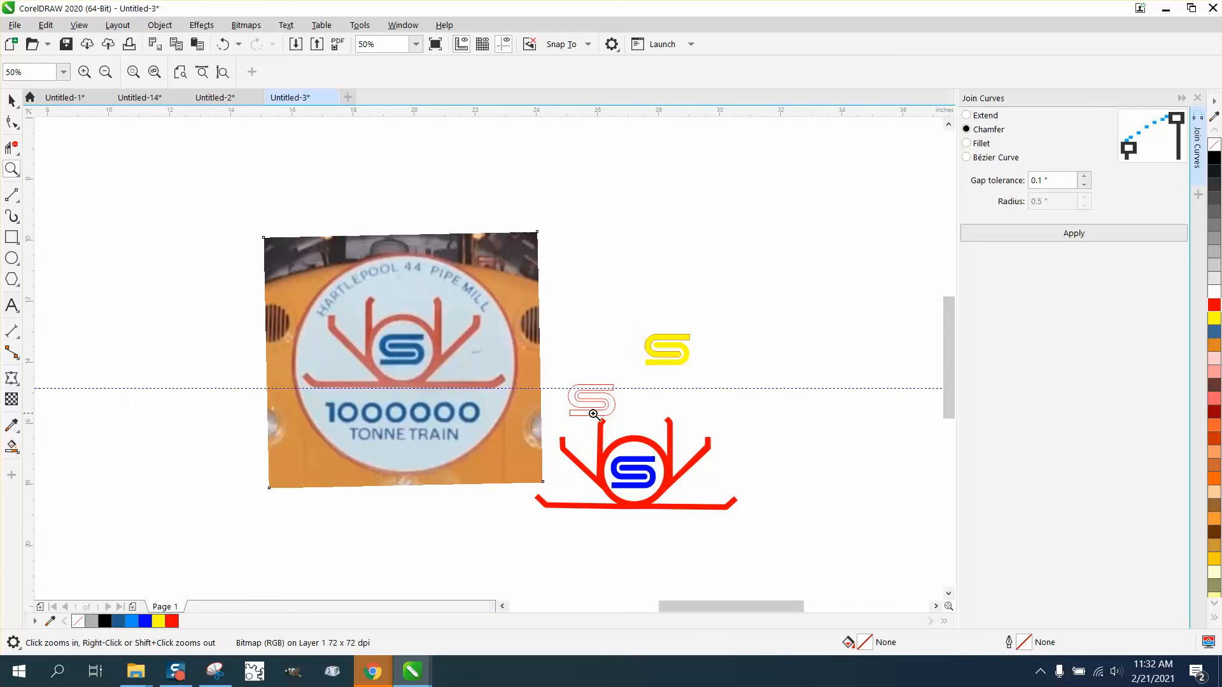
left_click_drag(546, 396, 776, 540)
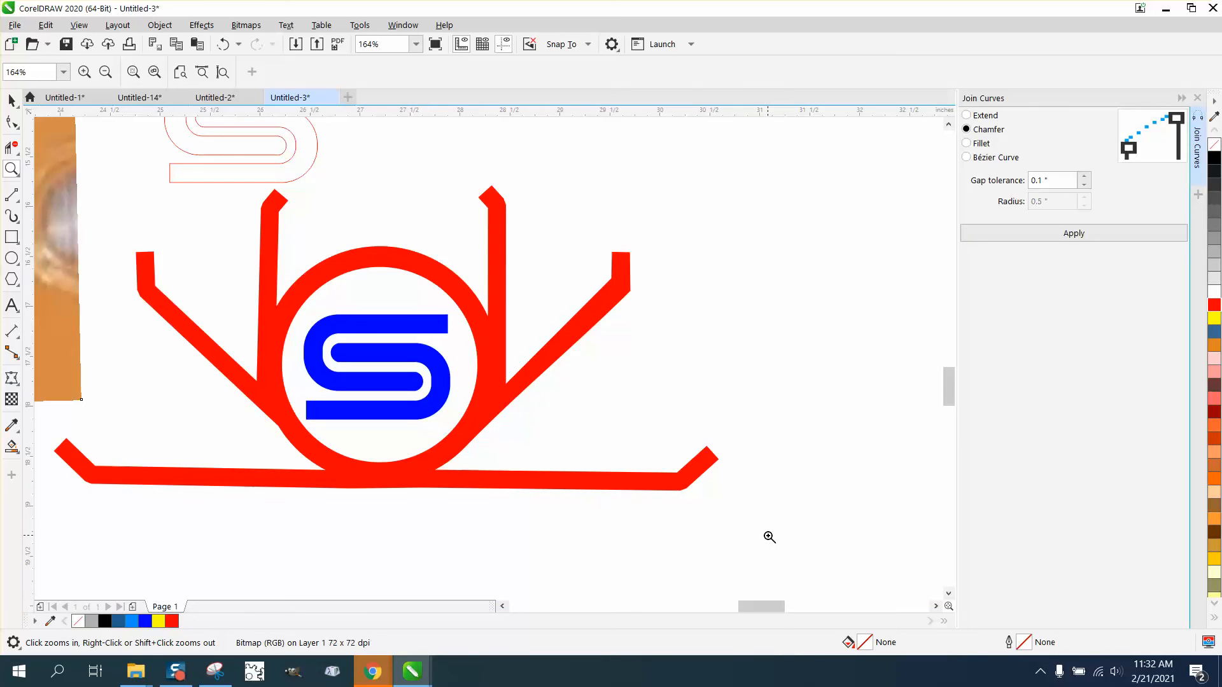